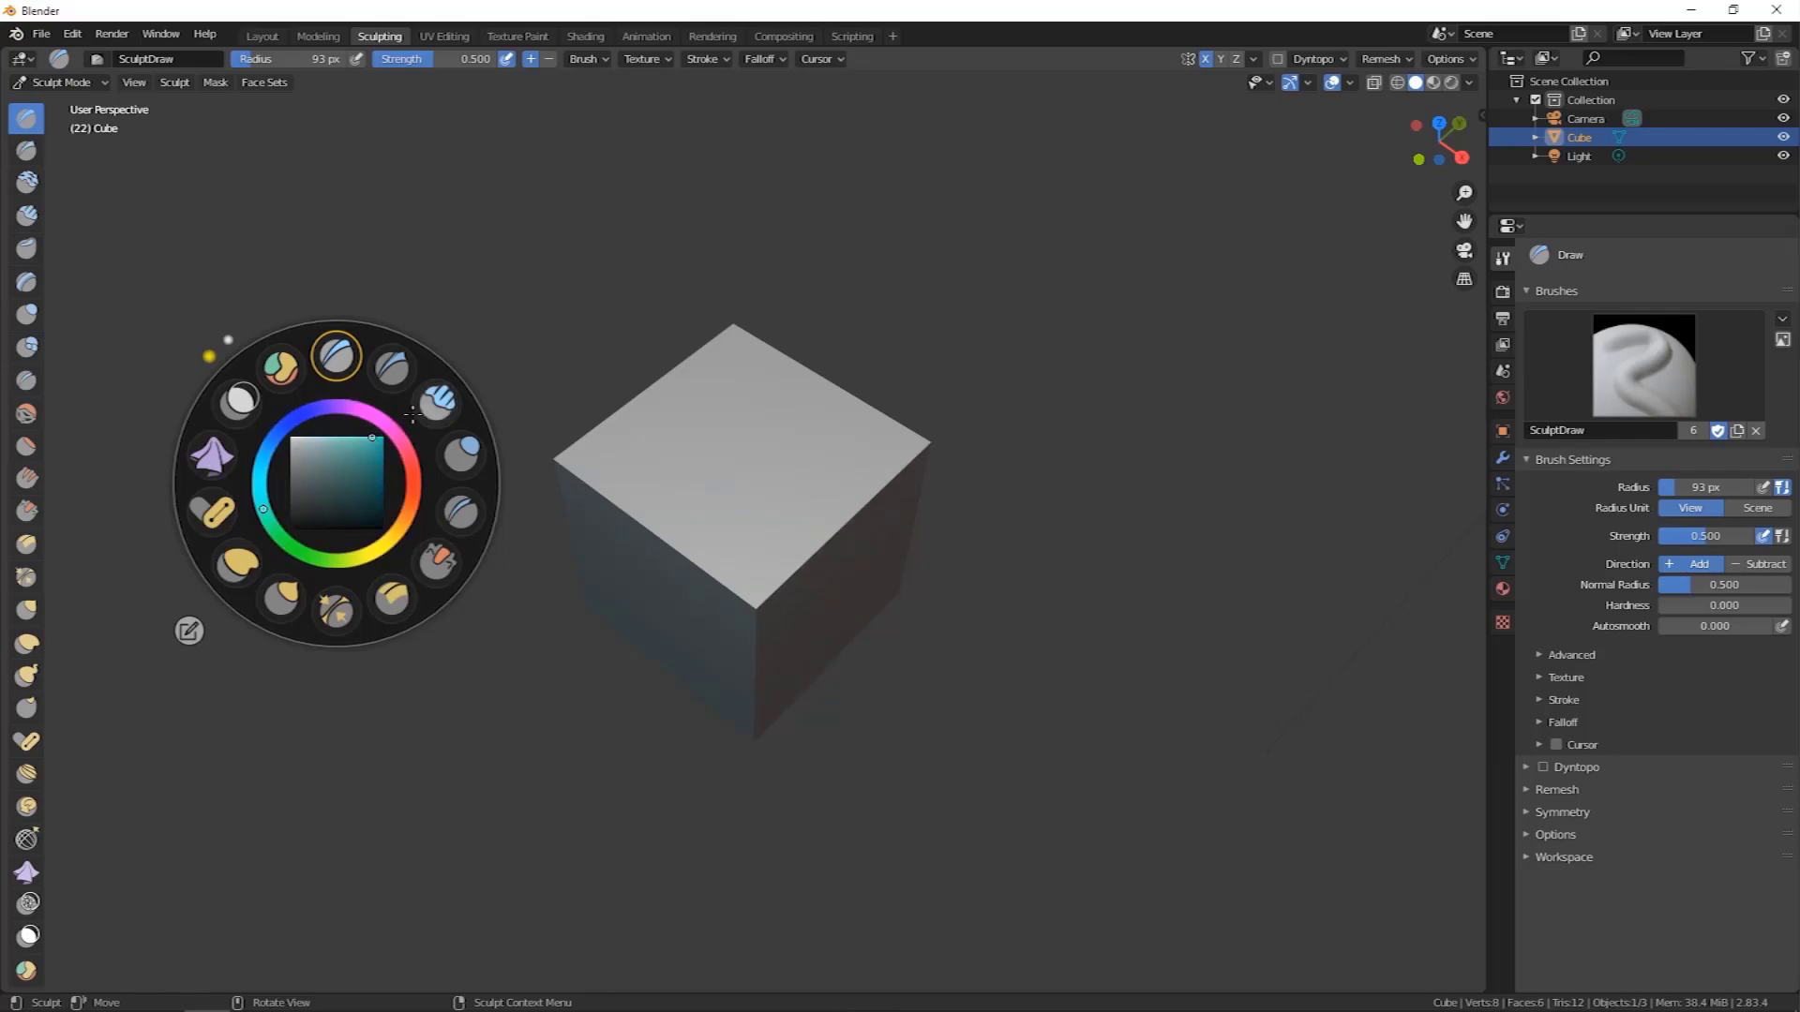
# Pick the Draw Sharp brush with Subtract from the sculpt pie menu, then dismiss the pie.
pyautogui.click(393, 373)
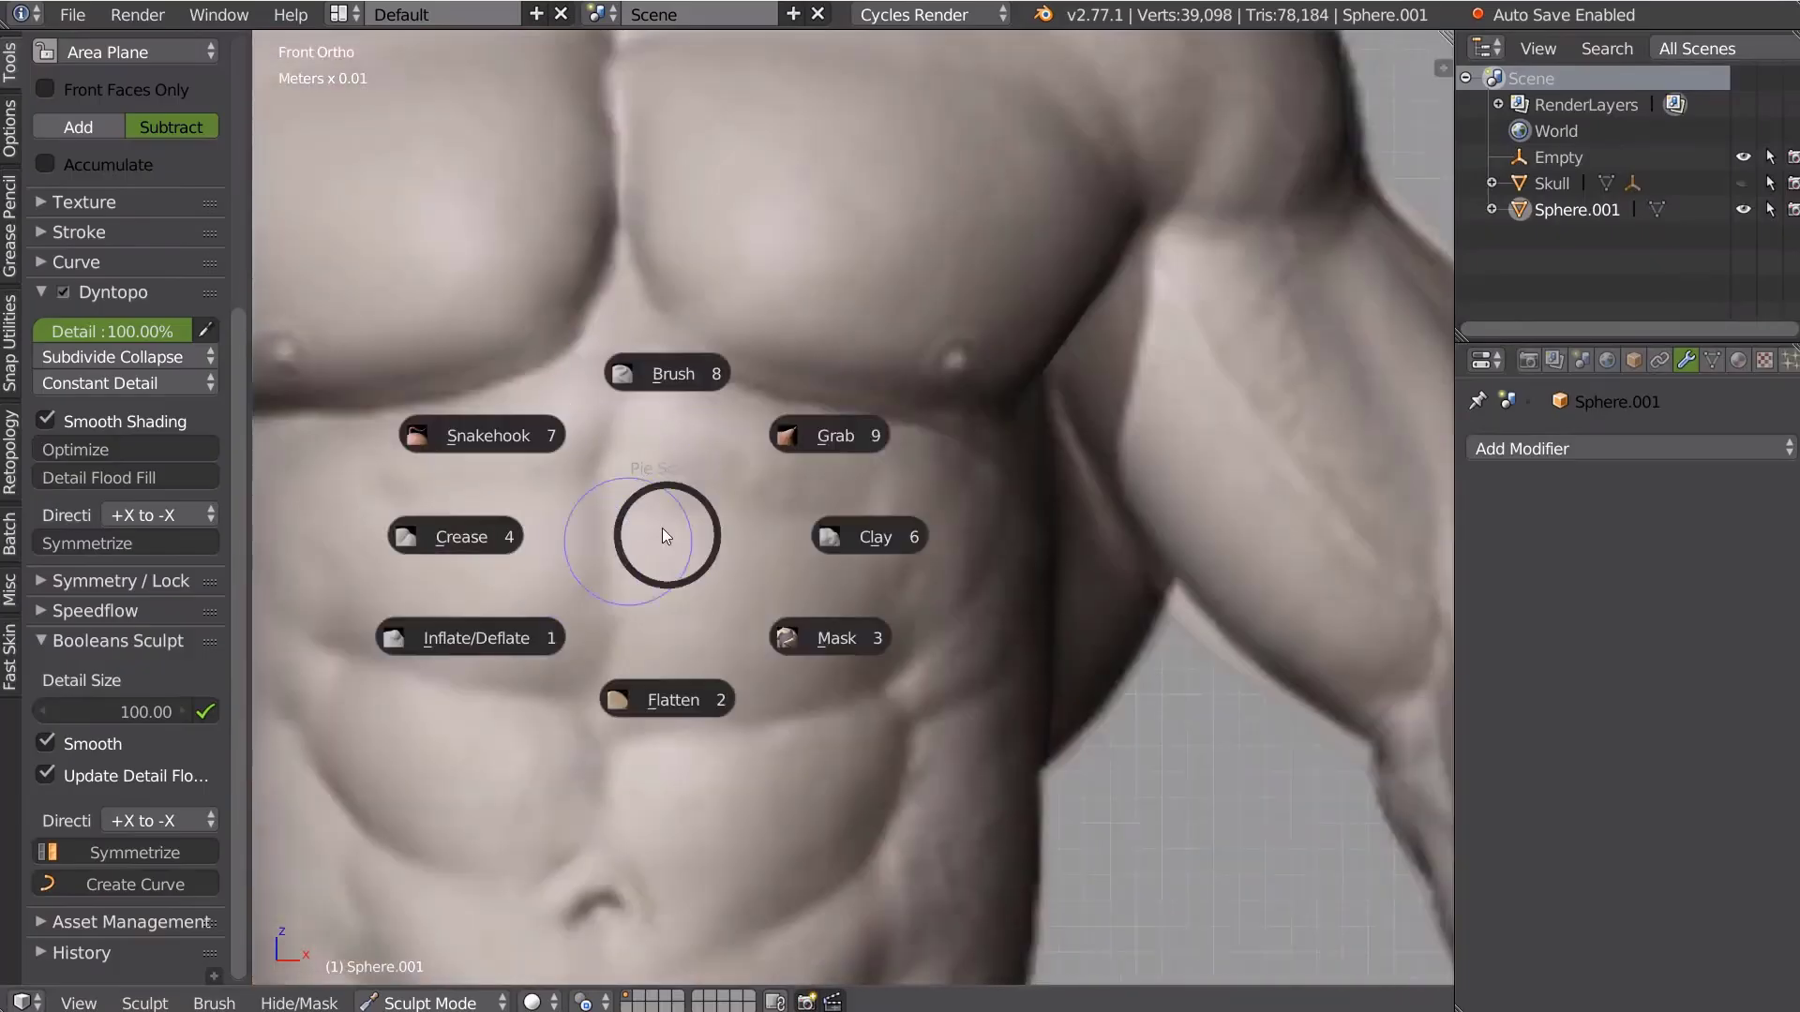
pyautogui.click(707, 518)
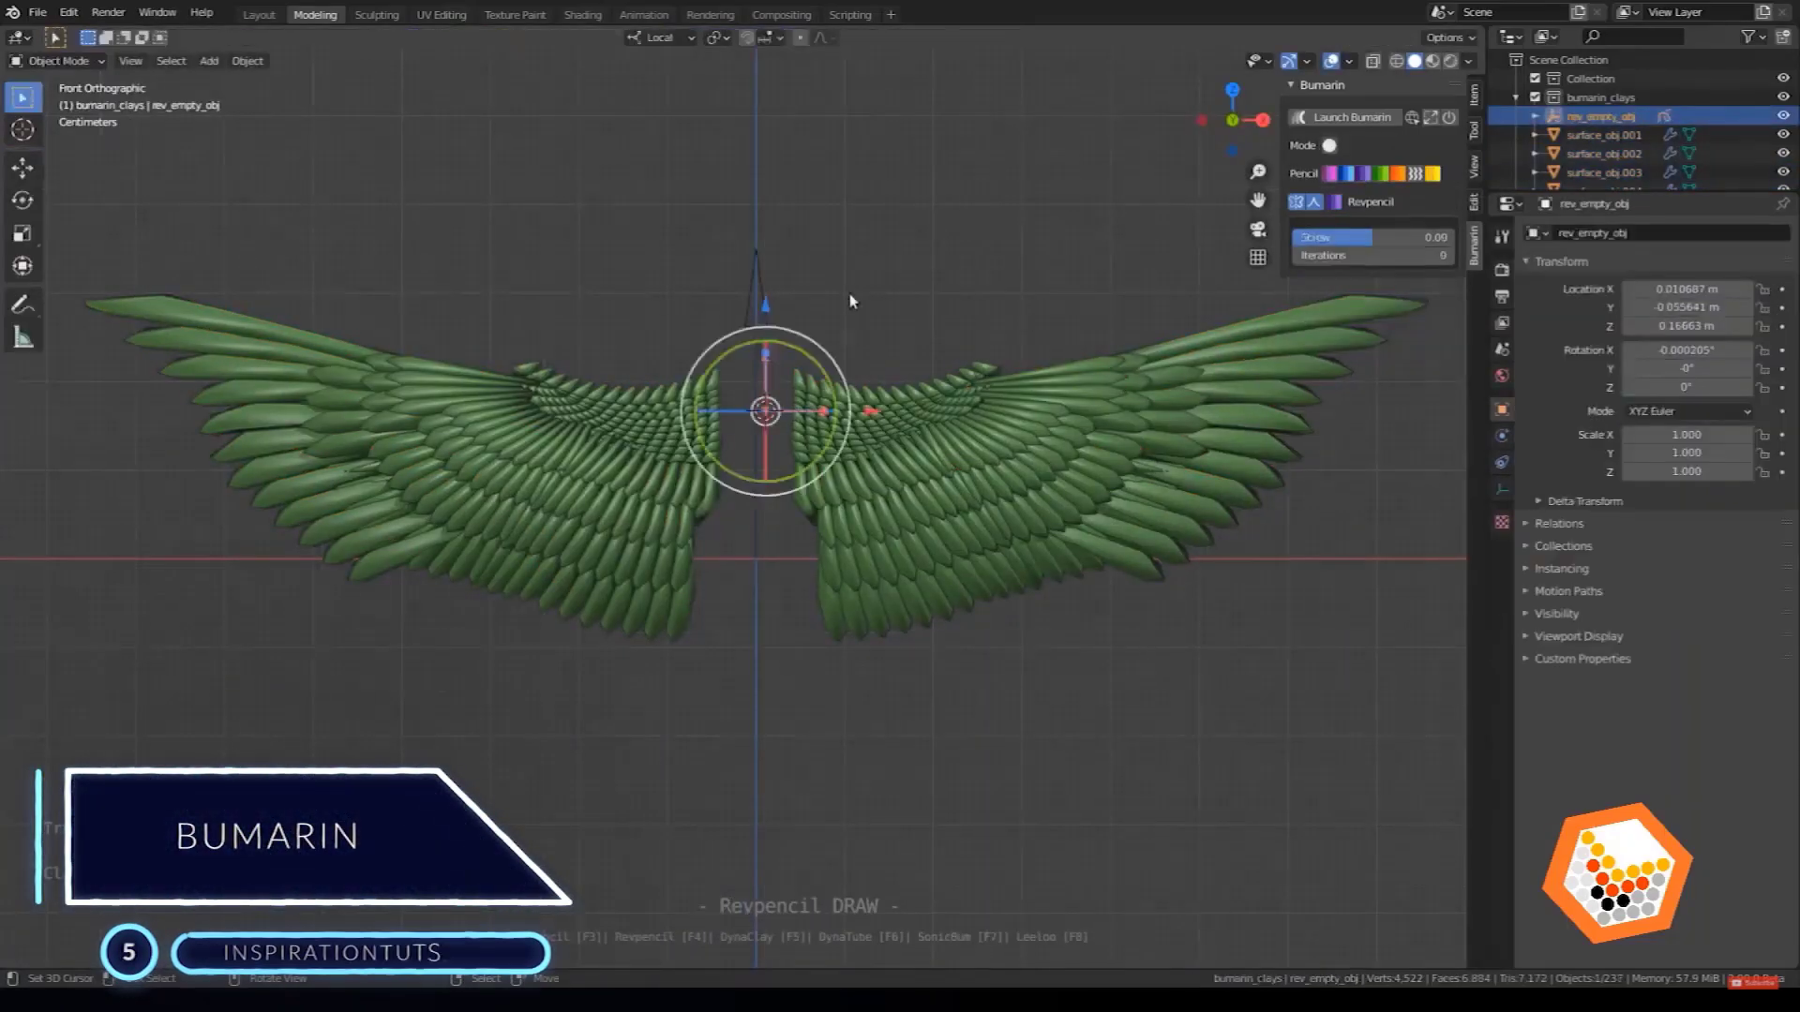
# Revolve a purple body stroke with Revpencil, then move, stretch and rotate the fanned tail behind it.
pyautogui.moveTo(757, 314); pyautogui.dragTo(754, 402)
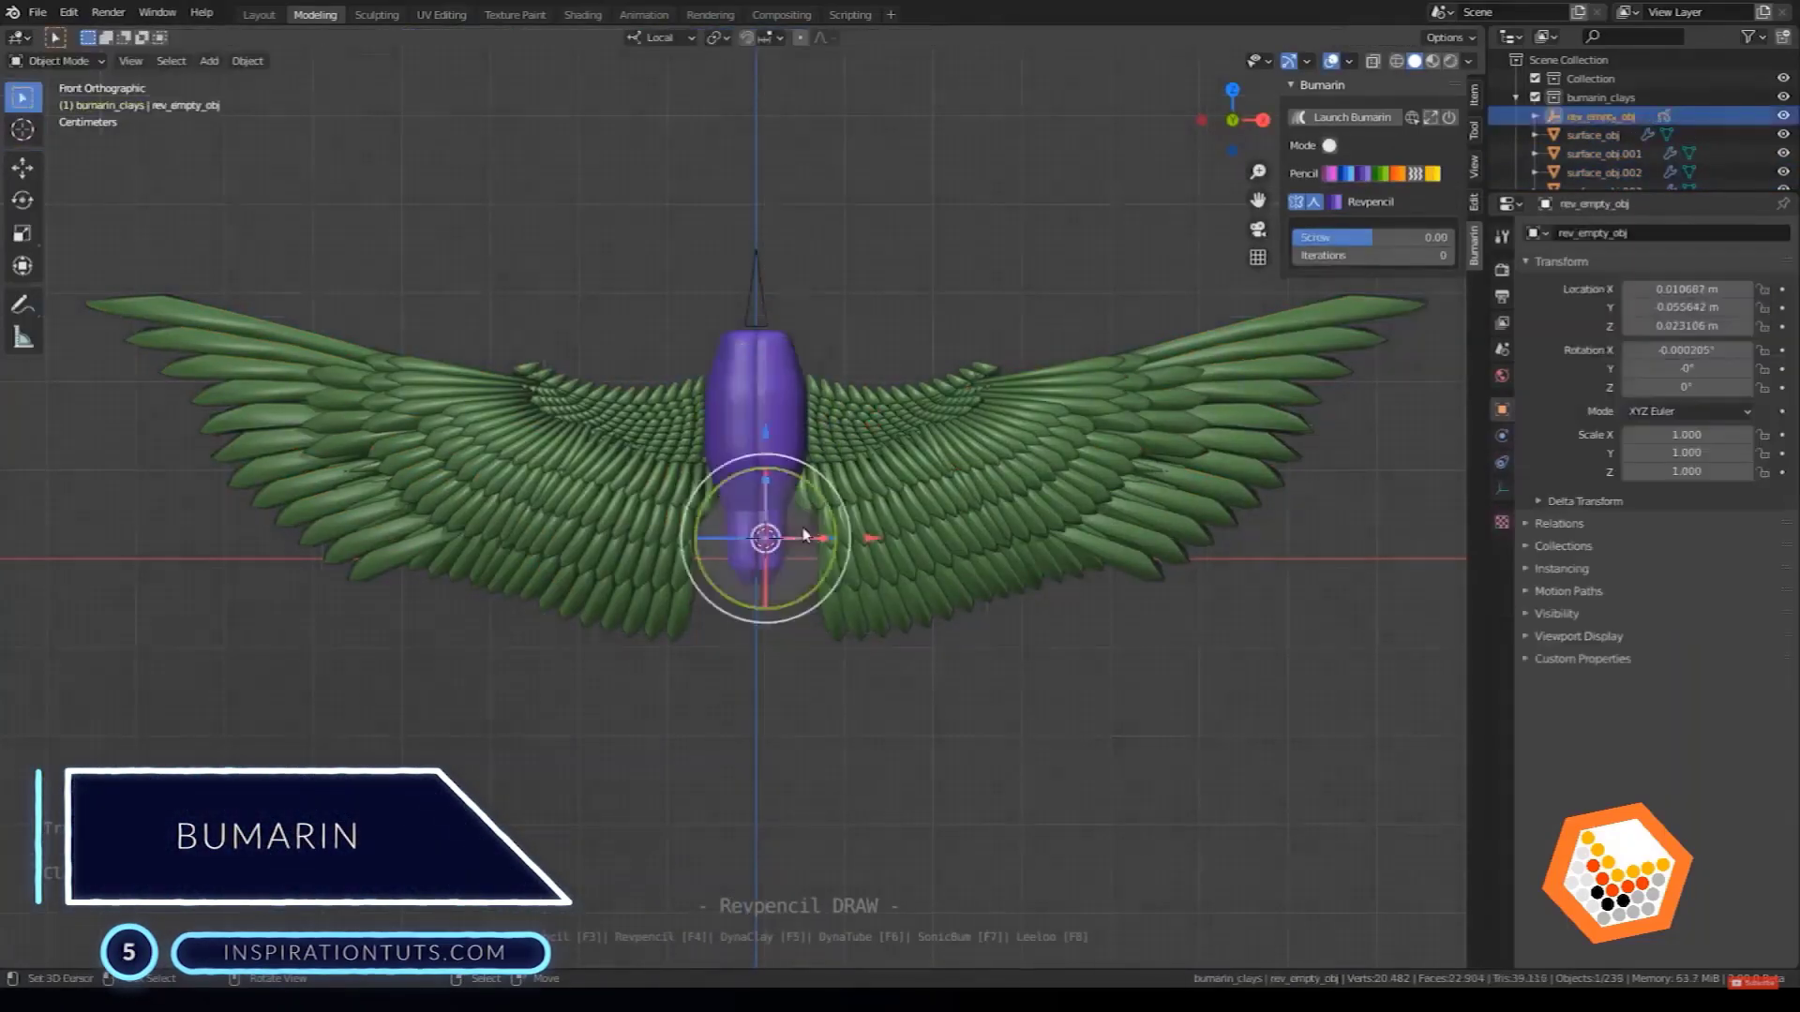
pyautogui.moveTo(787, 525); pyautogui.dragTo(792, 647)
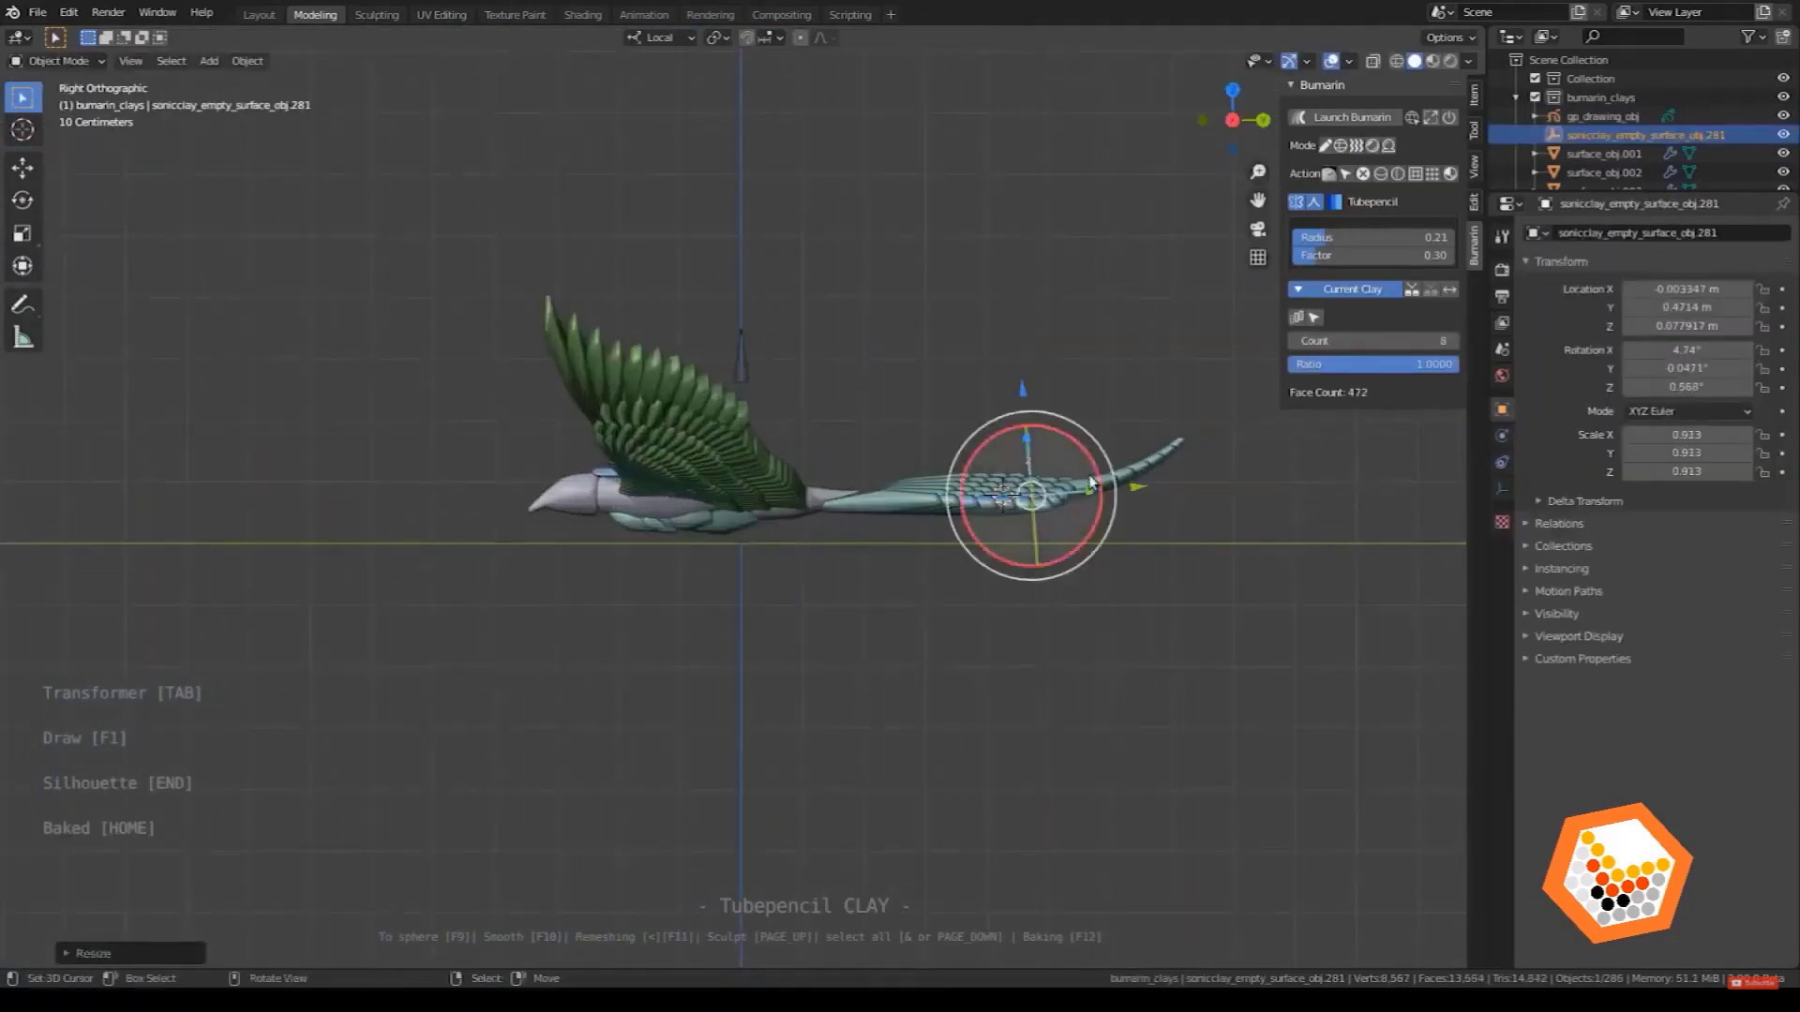
pyautogui.press('KP_7')
pyautogui.moveTo(775, 178); pyautogui.dragTo(751, 326)
pyautogui.click(755, 259)
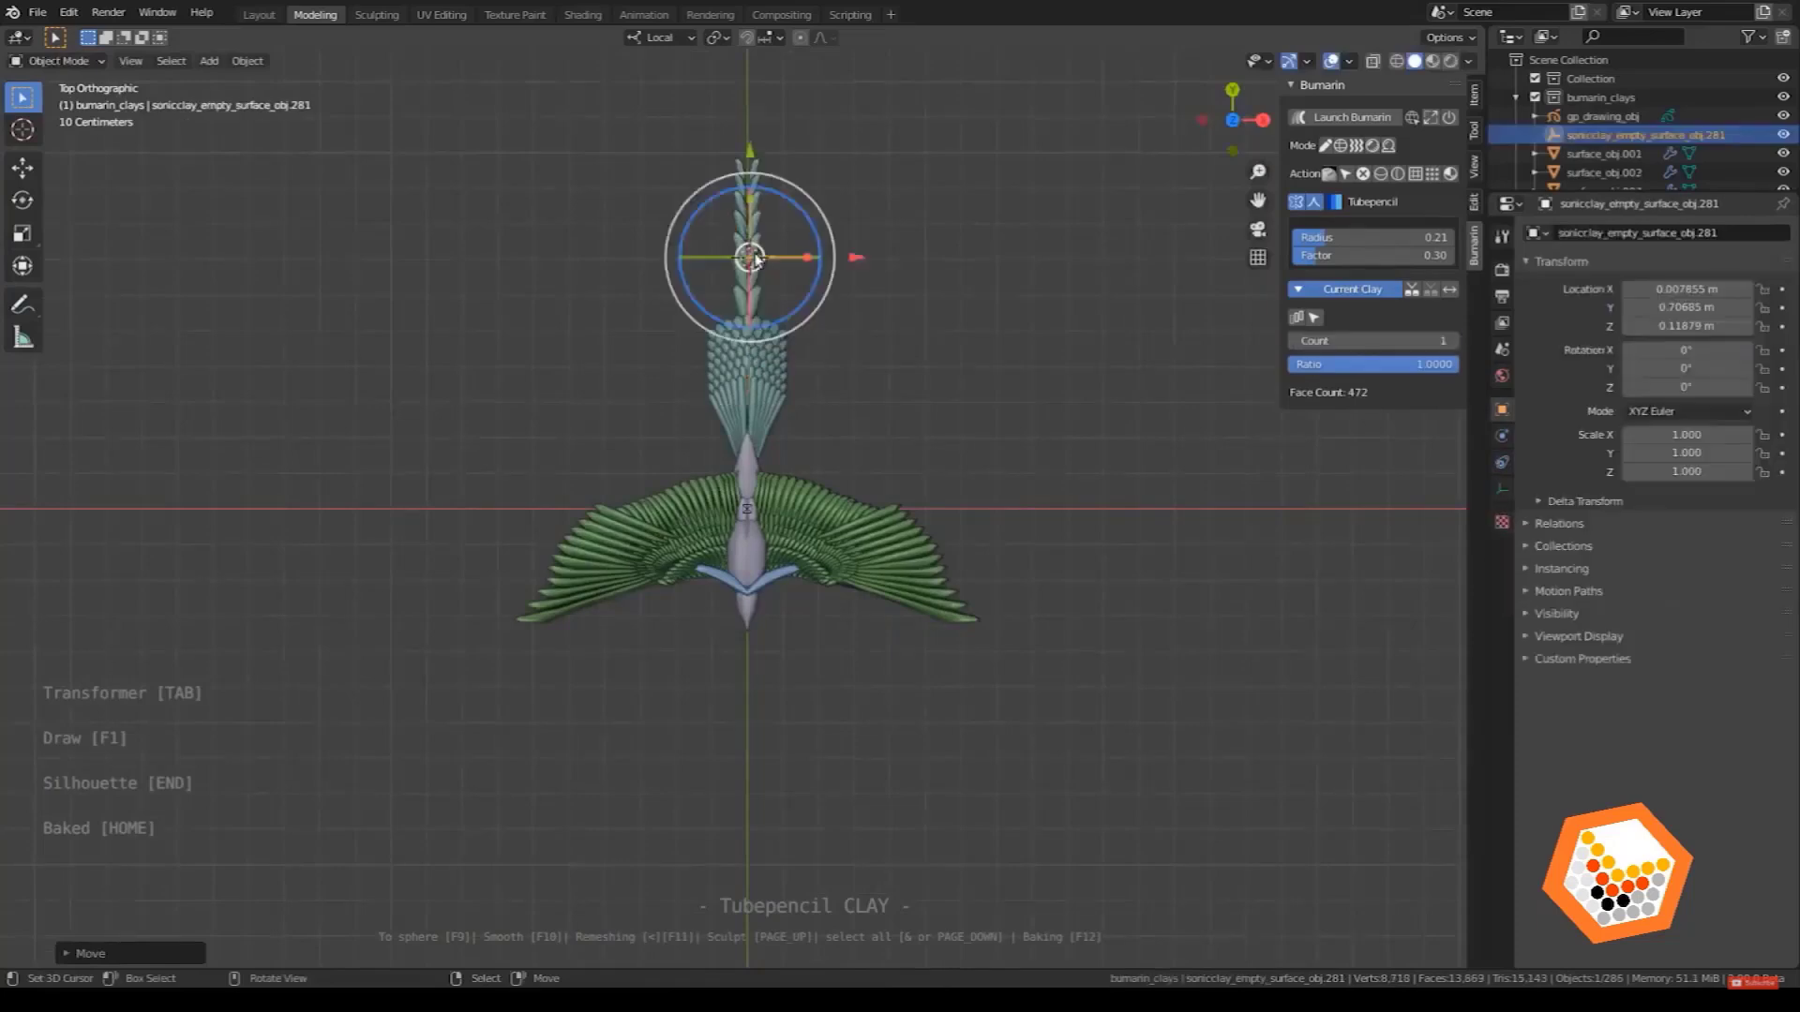
pyautogui.moveTo(792, 250); pyautogui.dragTo(855, 234)
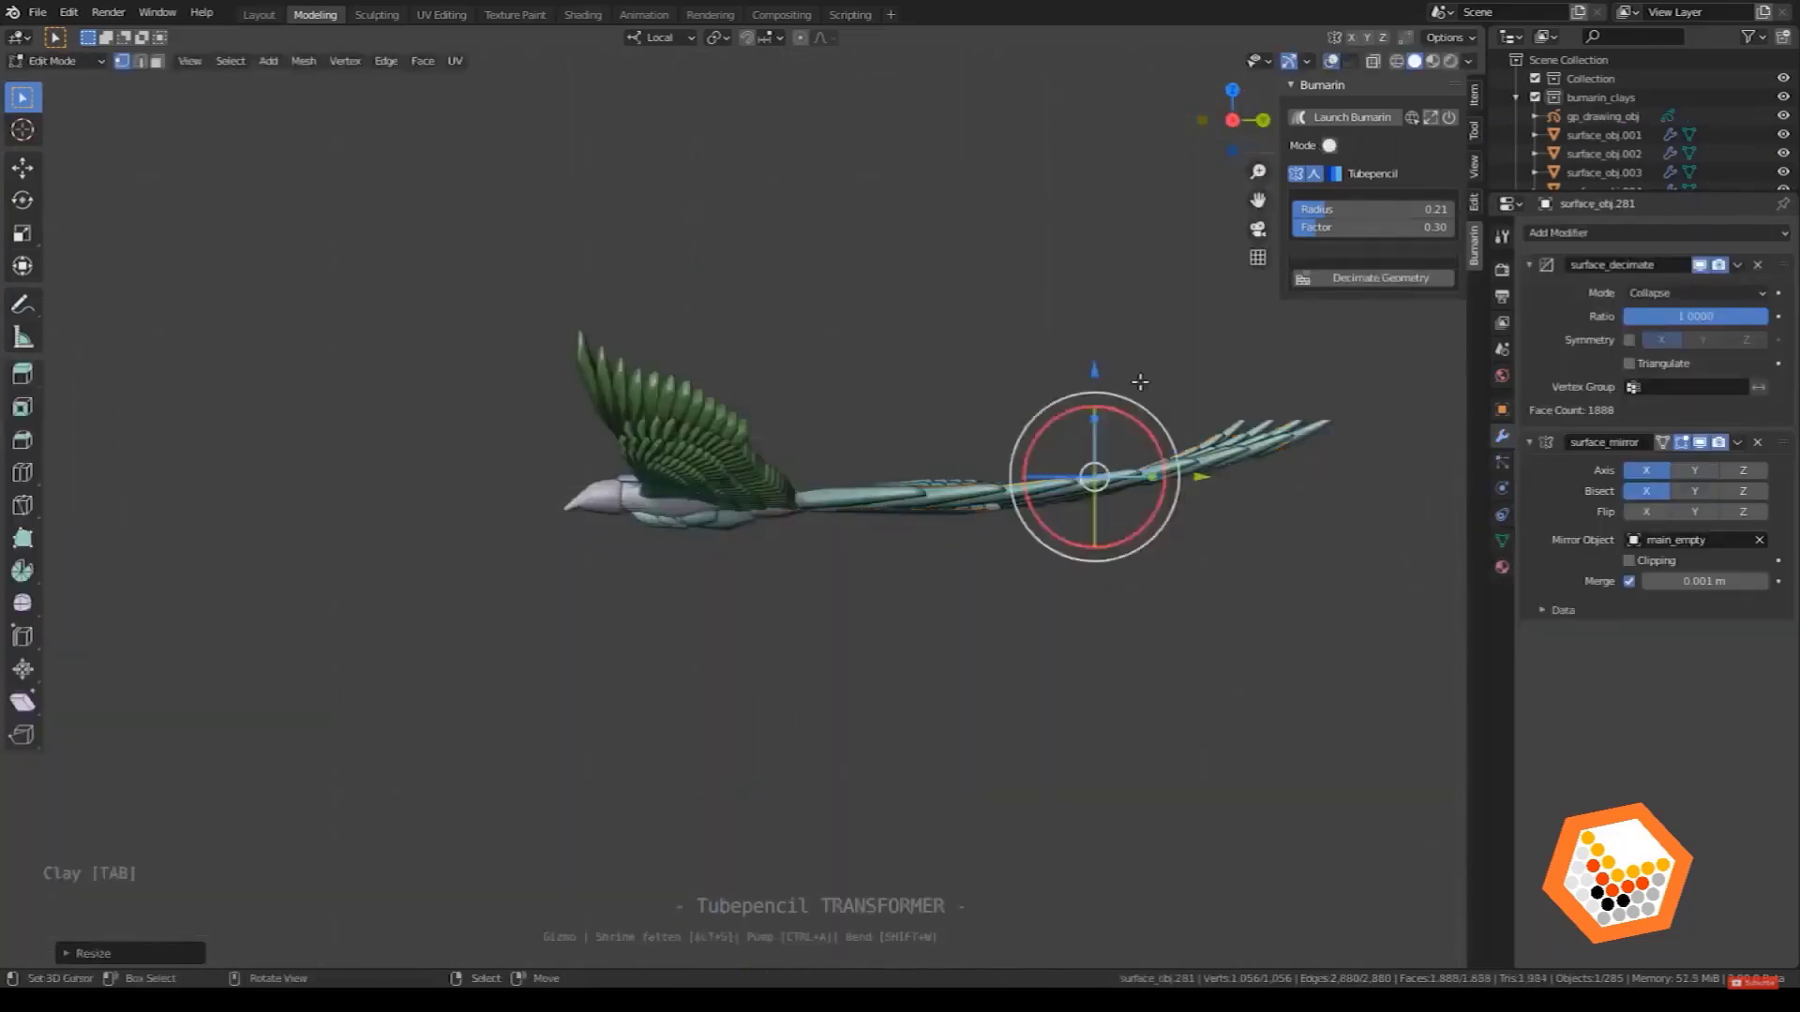
pyautogui.press('r')
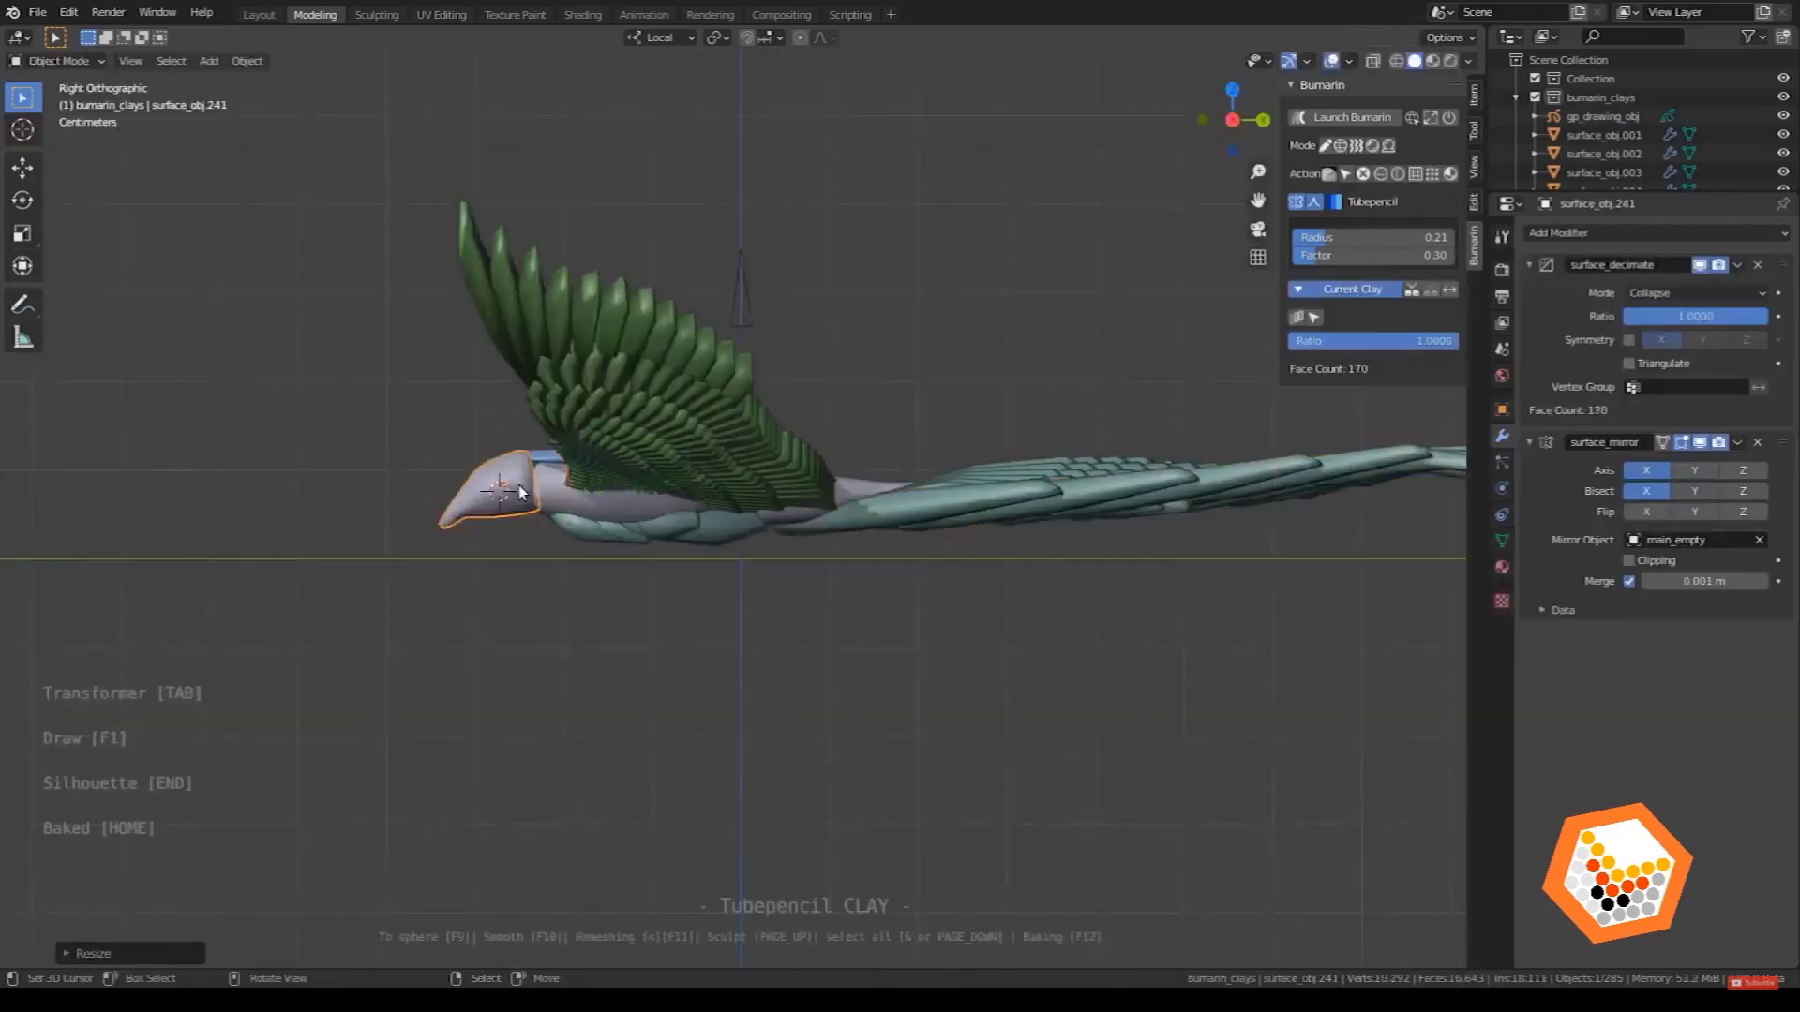
pyautogui.press('r')
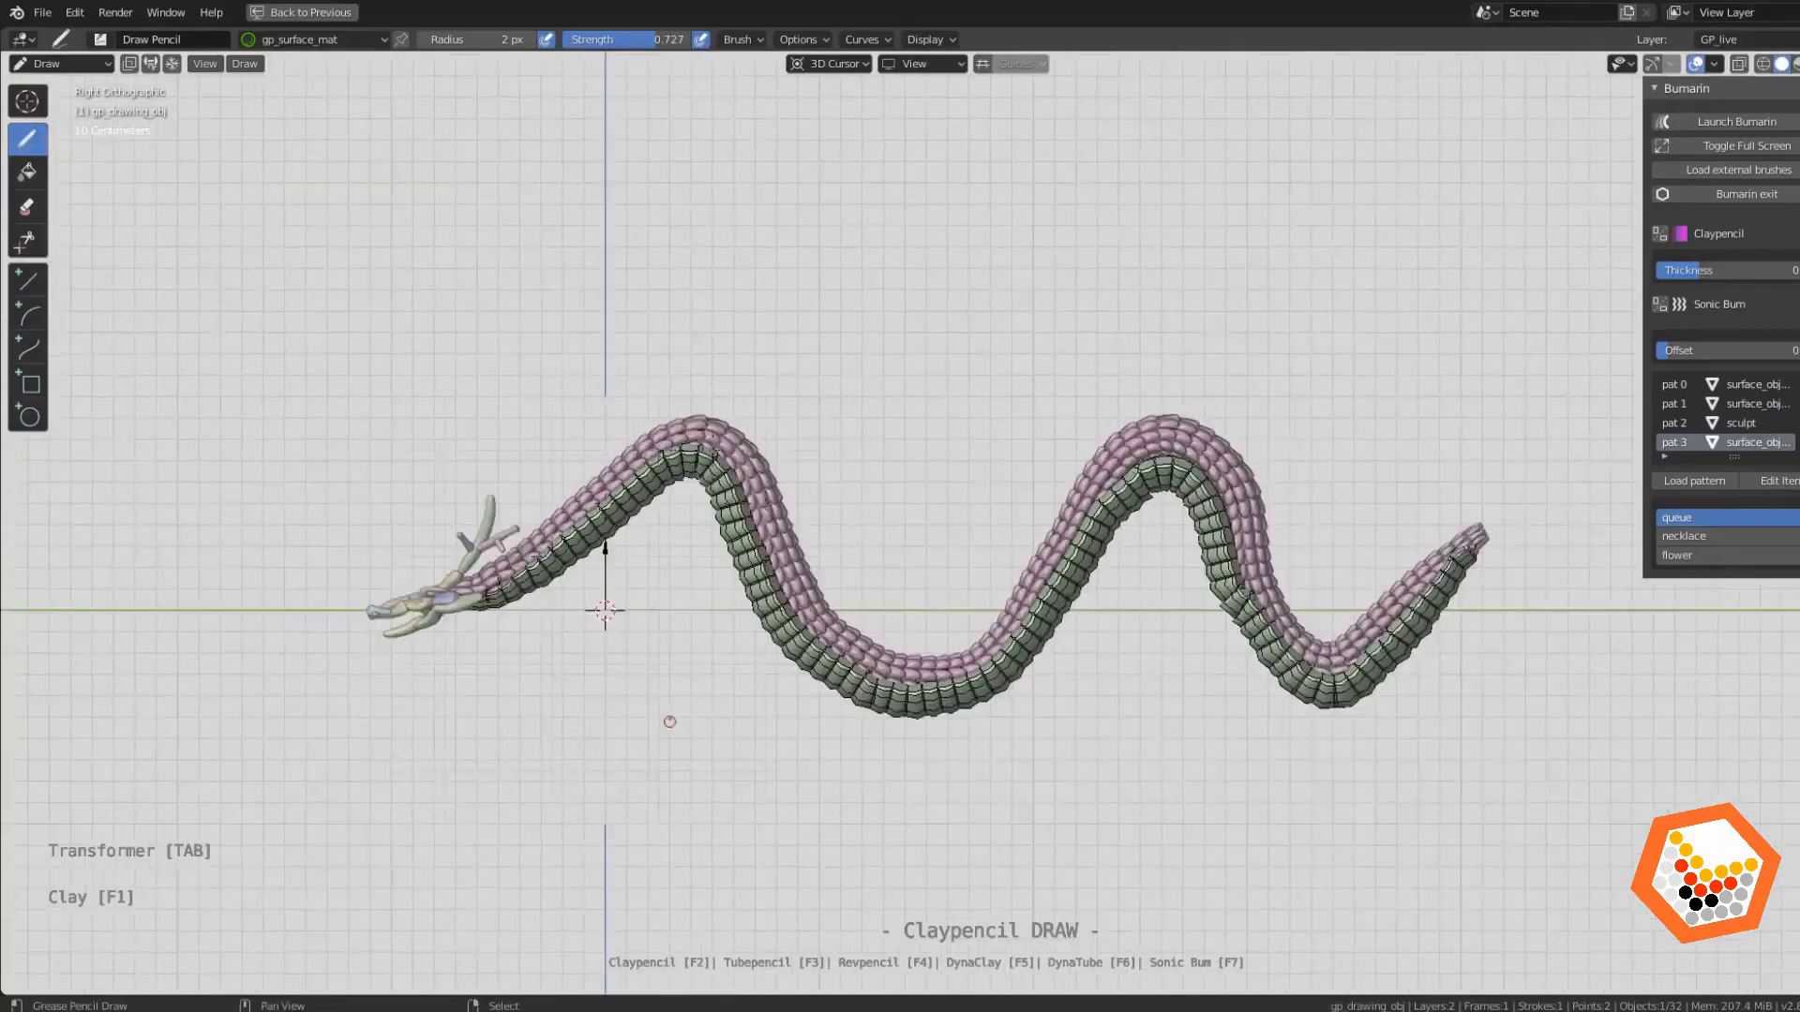
pyautogui.scroll(1, 670, 722)
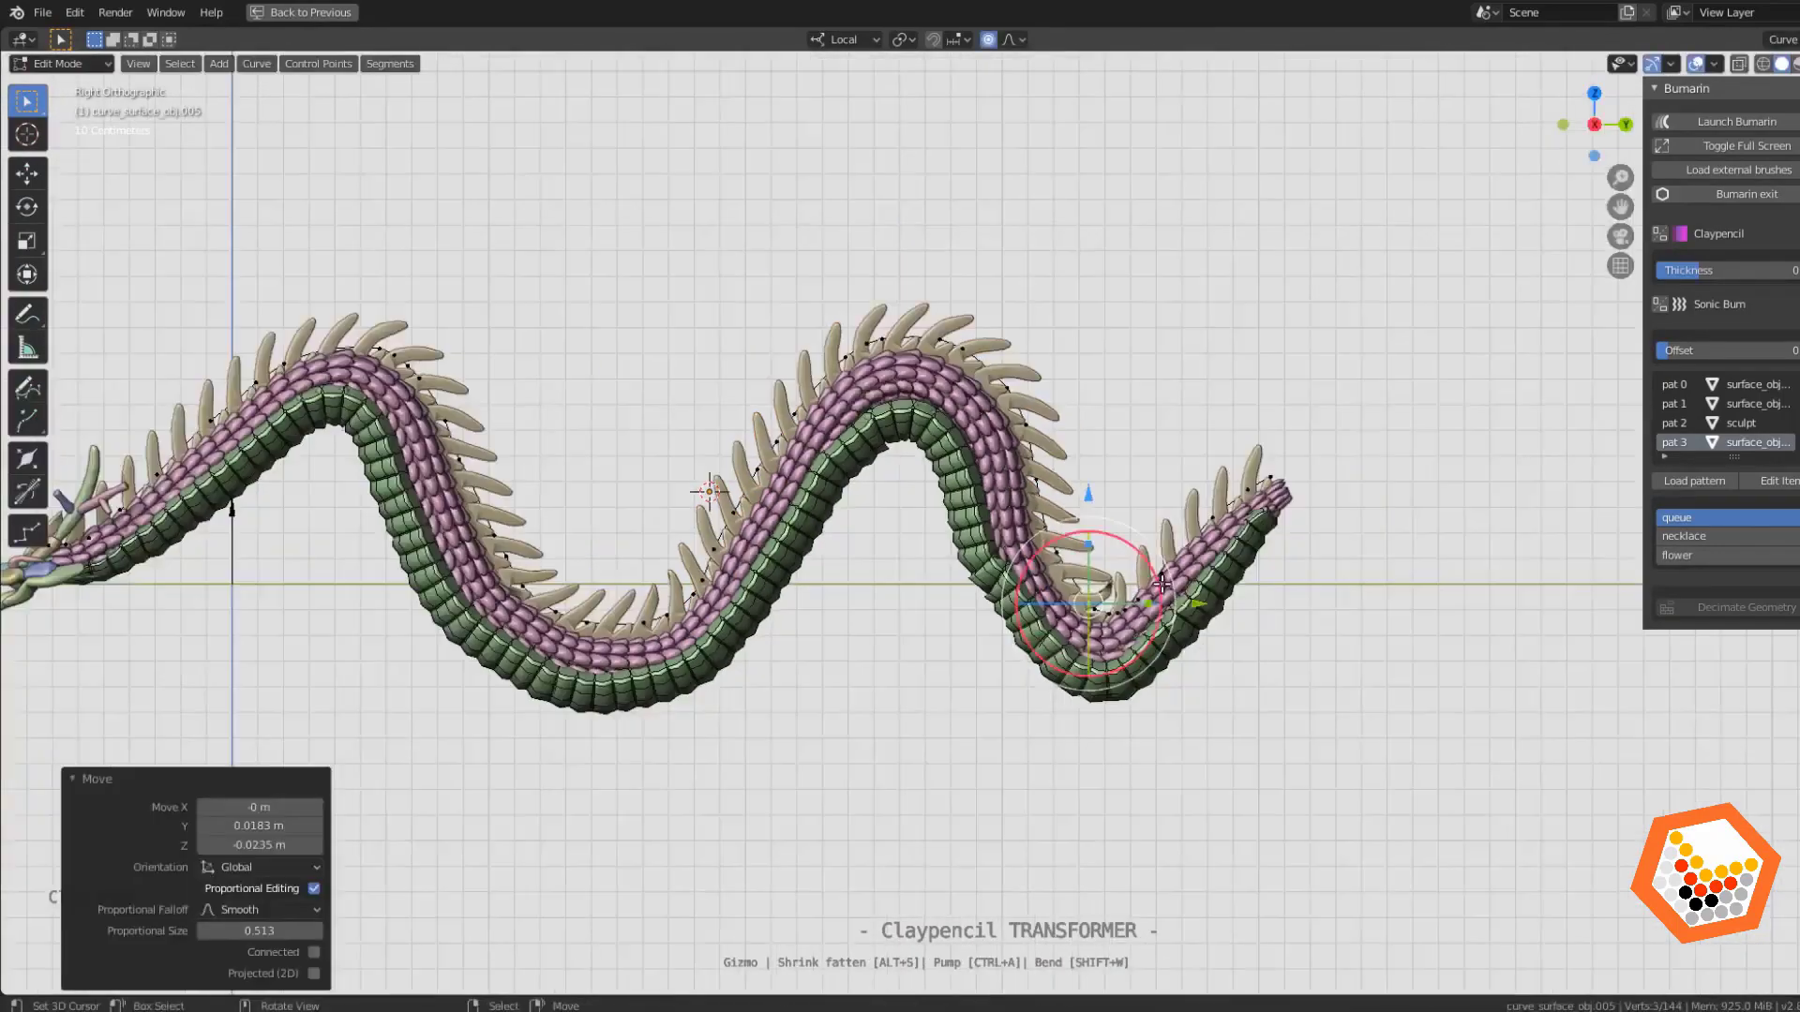
# Return to object mode and draw a Tubepencil stroke on the dragon's head.
pyautogui.press('Tab')
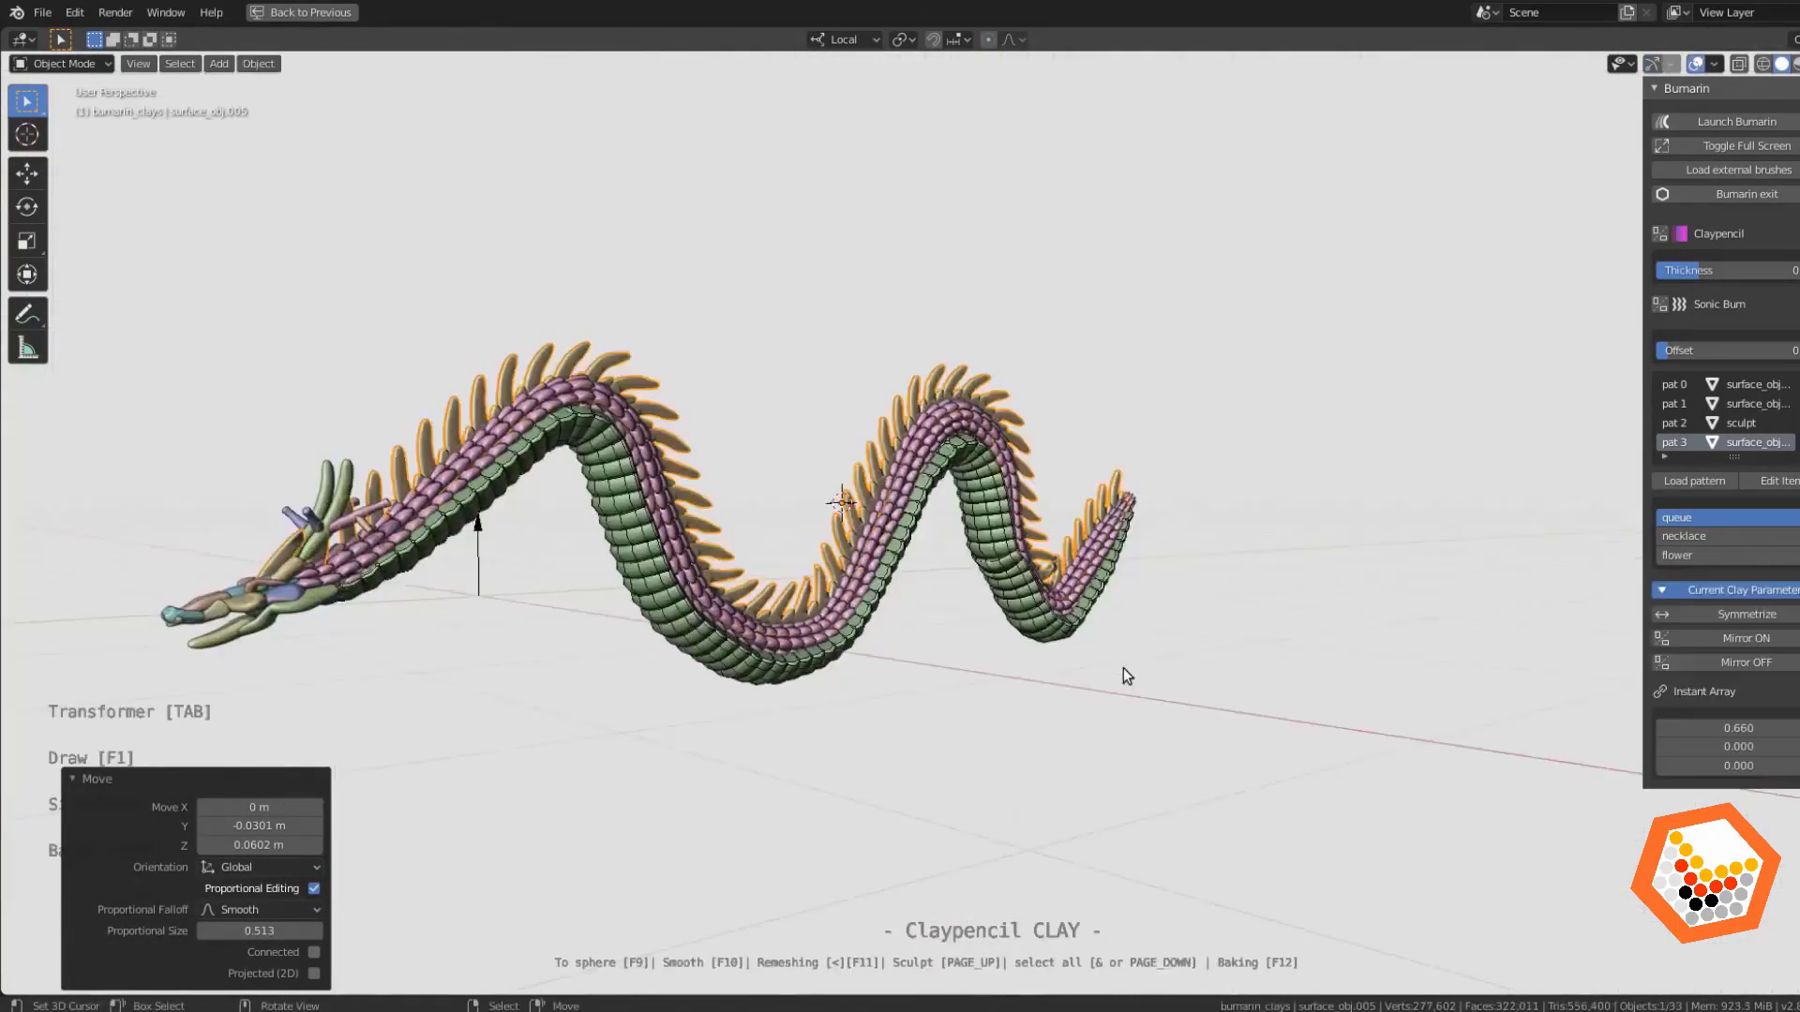
pyautogui.moveTo(1123, 668); pyautogui.dragTo(818, 538, button='middle')
pyautogui.press('F1')
pyautogui.press('F4')
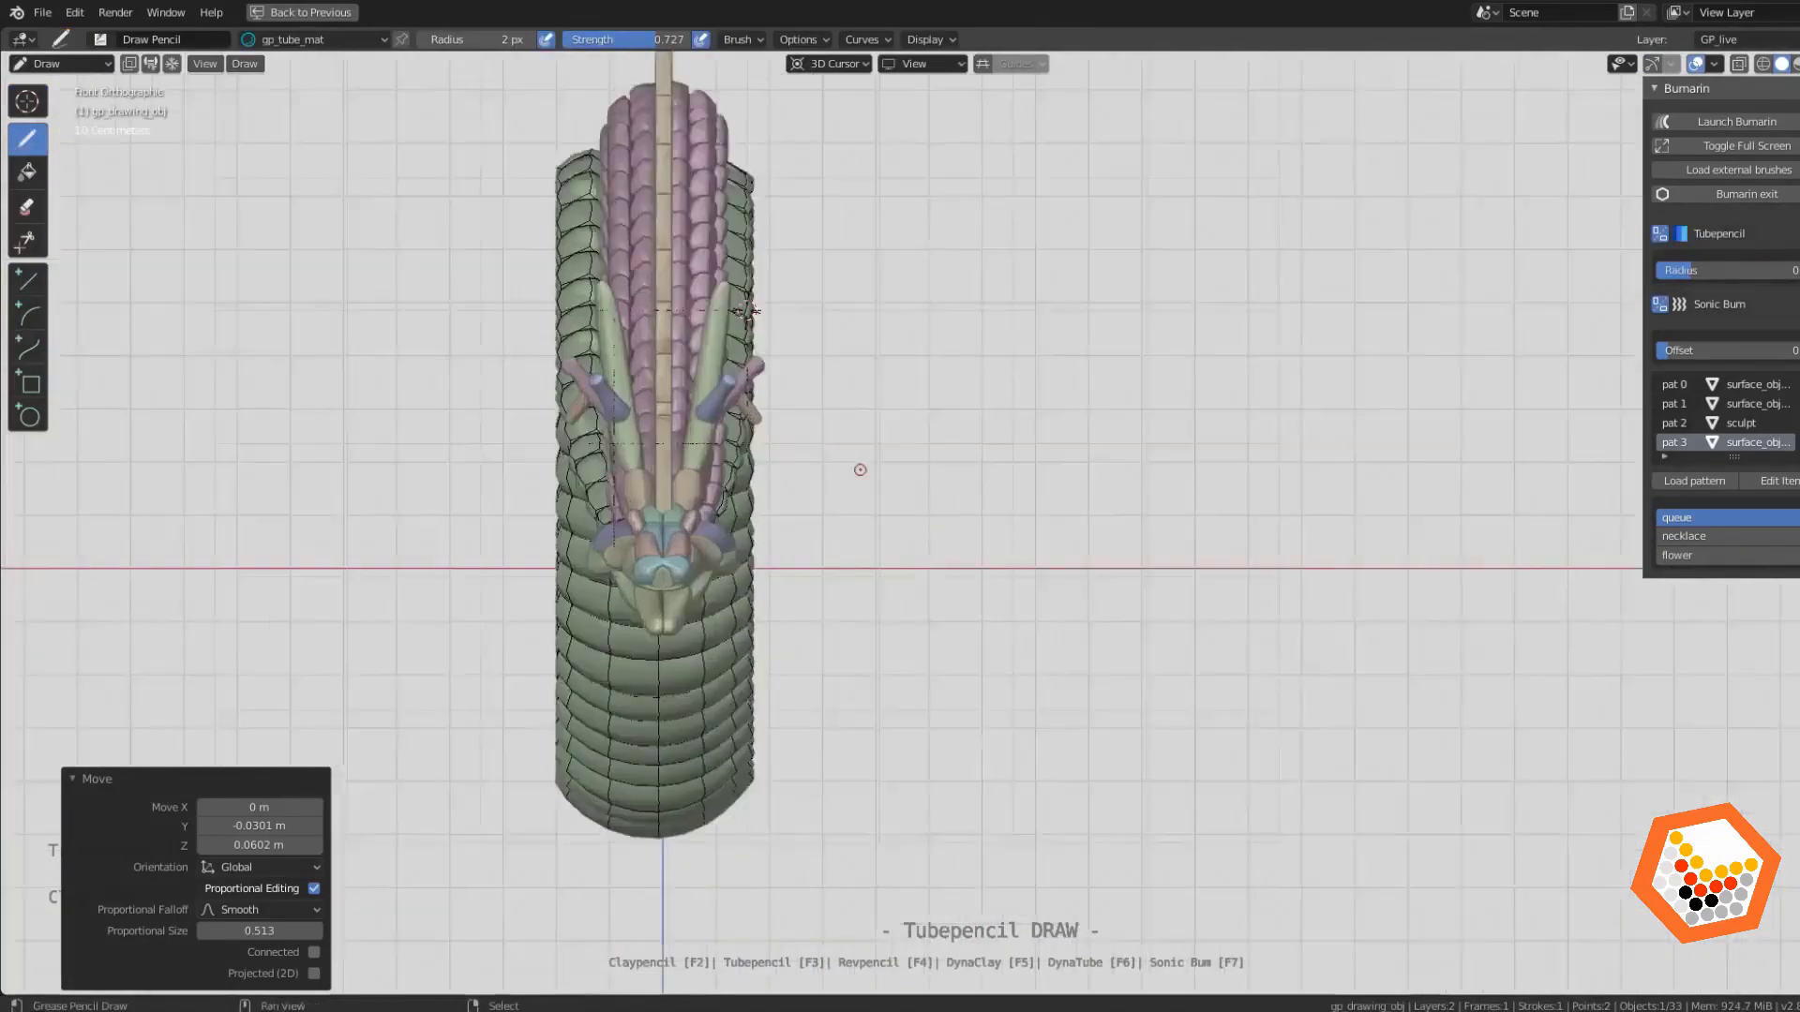
pyautogui.moveTo(982, 390); pyautogui.dragTo(1104, 520)
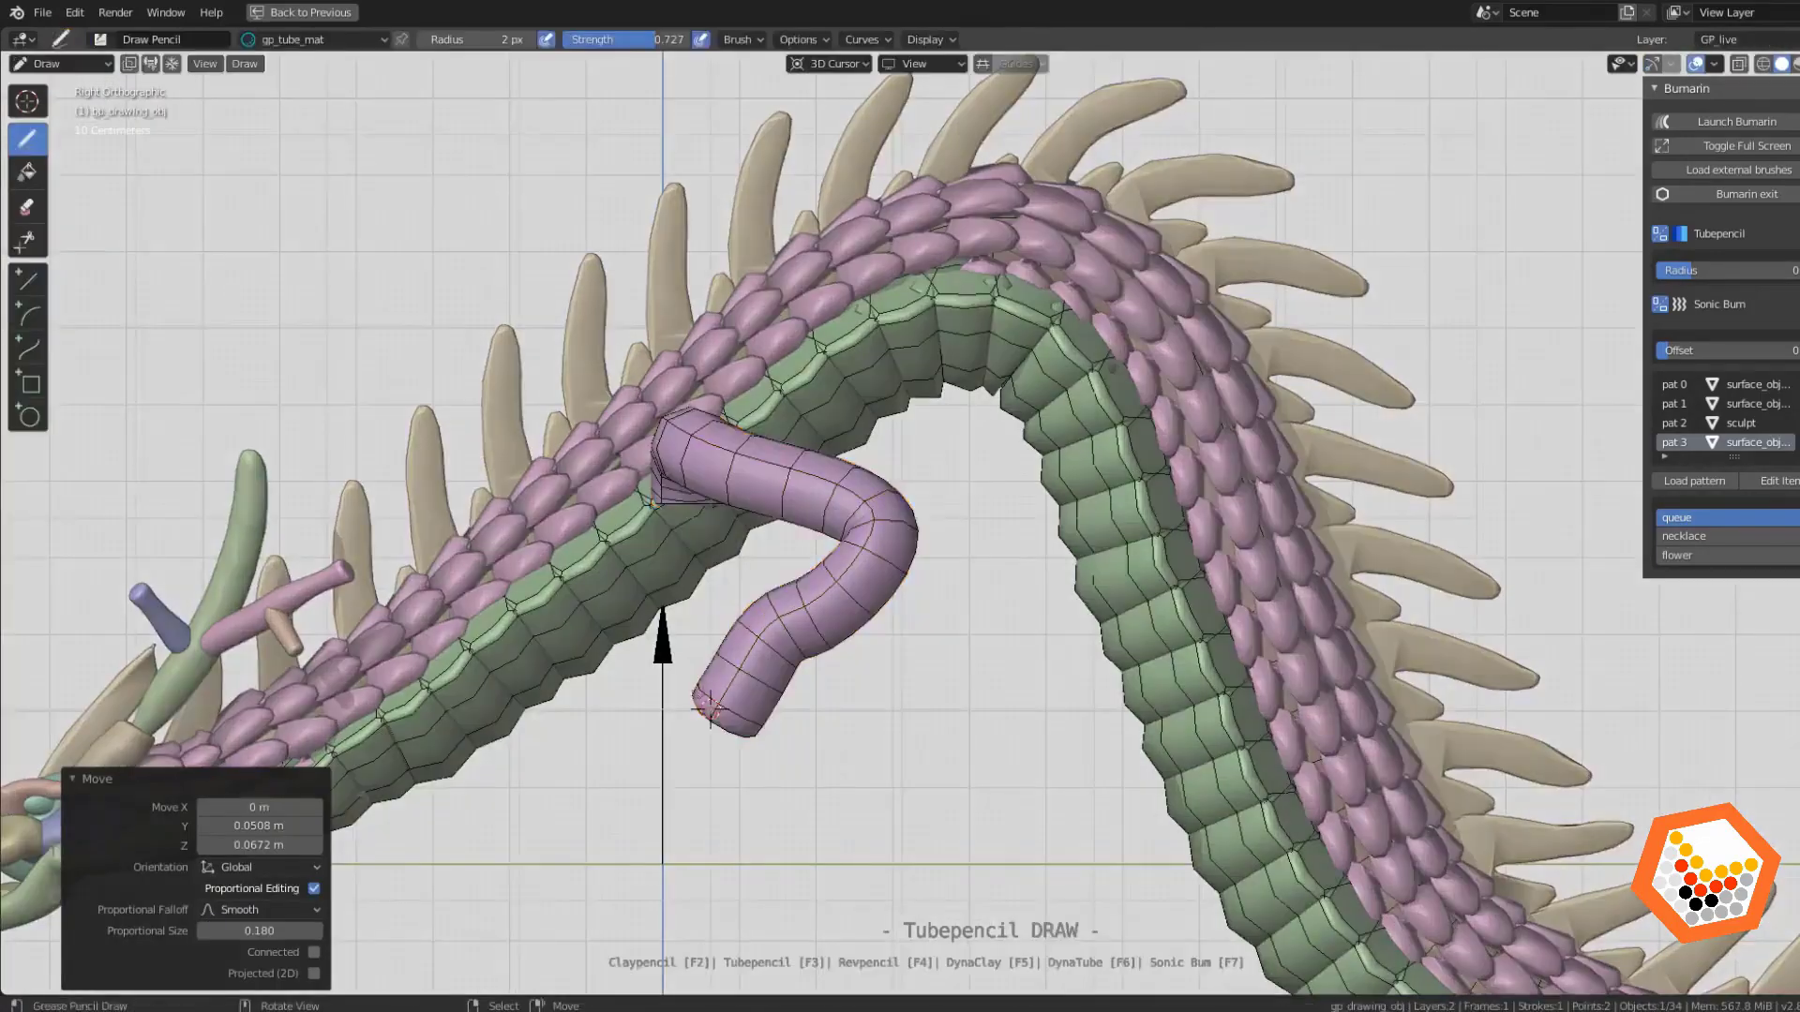
# Shape the stroke into a brown tube arc and add a purple tube curling down from it.
pyautogui.moveTo(710, 708); pyautogui.dragTo(574, 738)
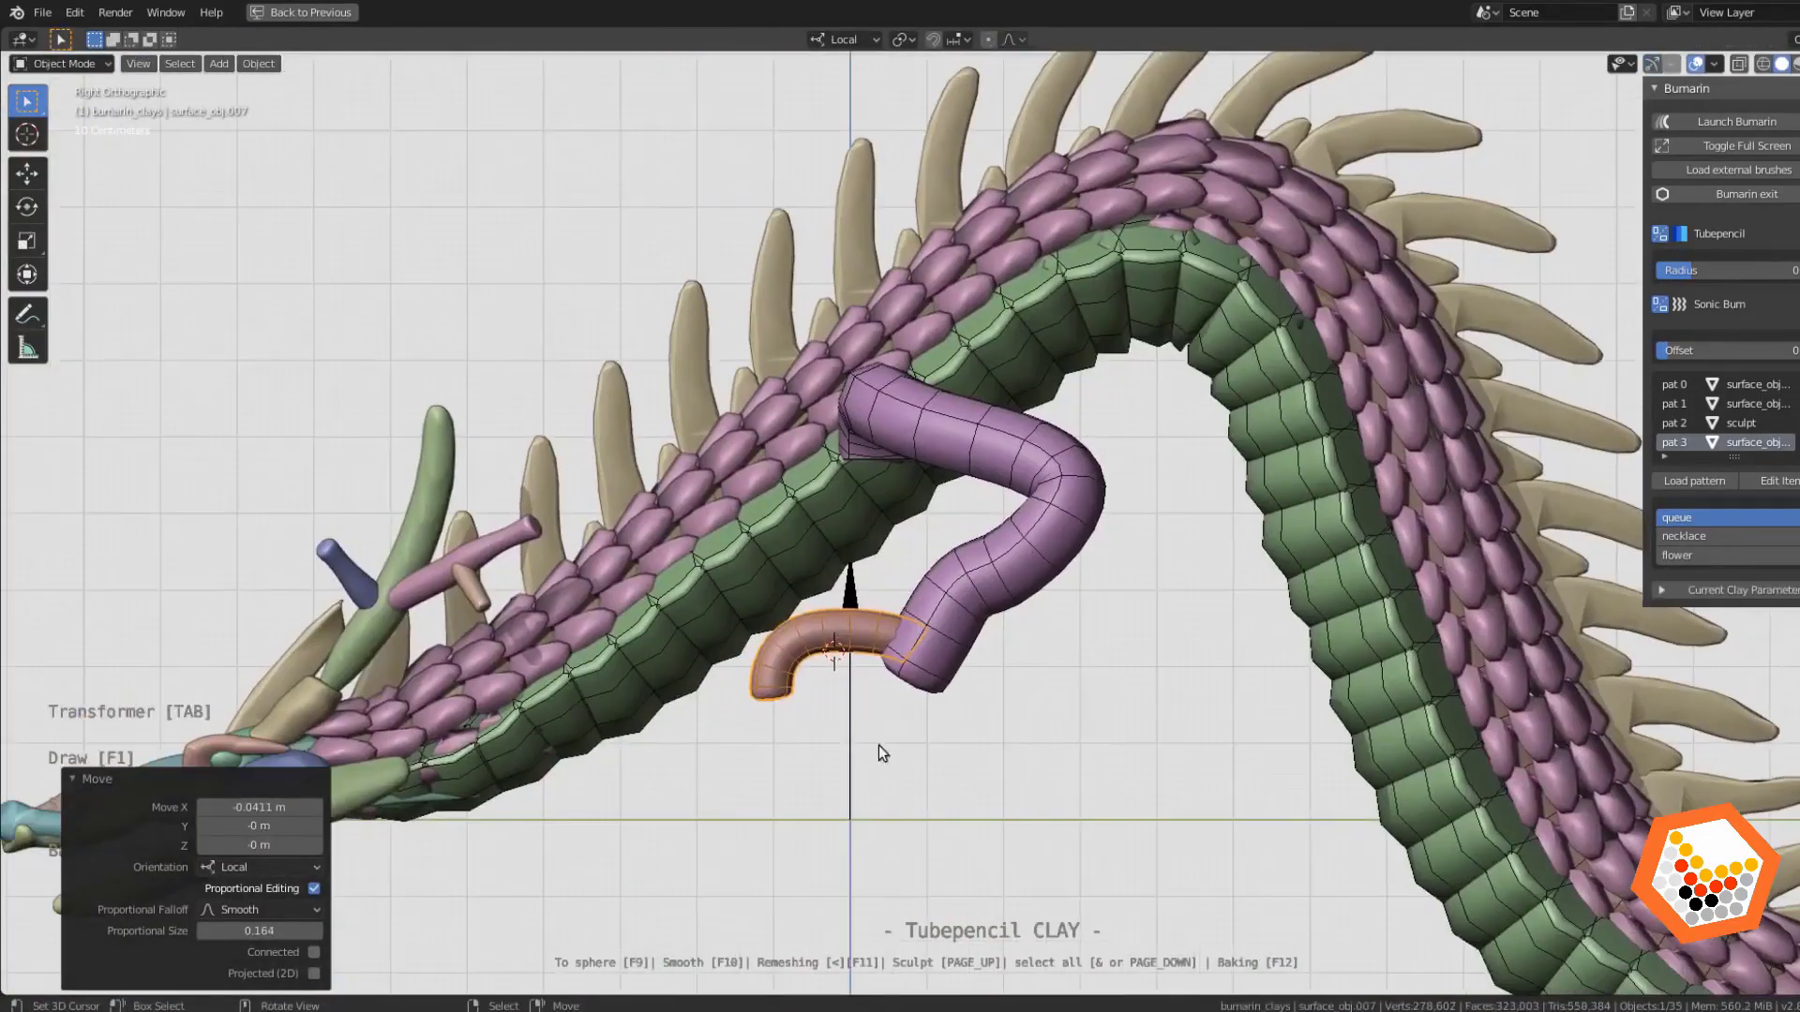
pyautogui.scroll(3, 871, 731)
pyautogui.press('F1')
pyautogui.moveTo(900, 766); pyautogui.dragTo(886, 782)
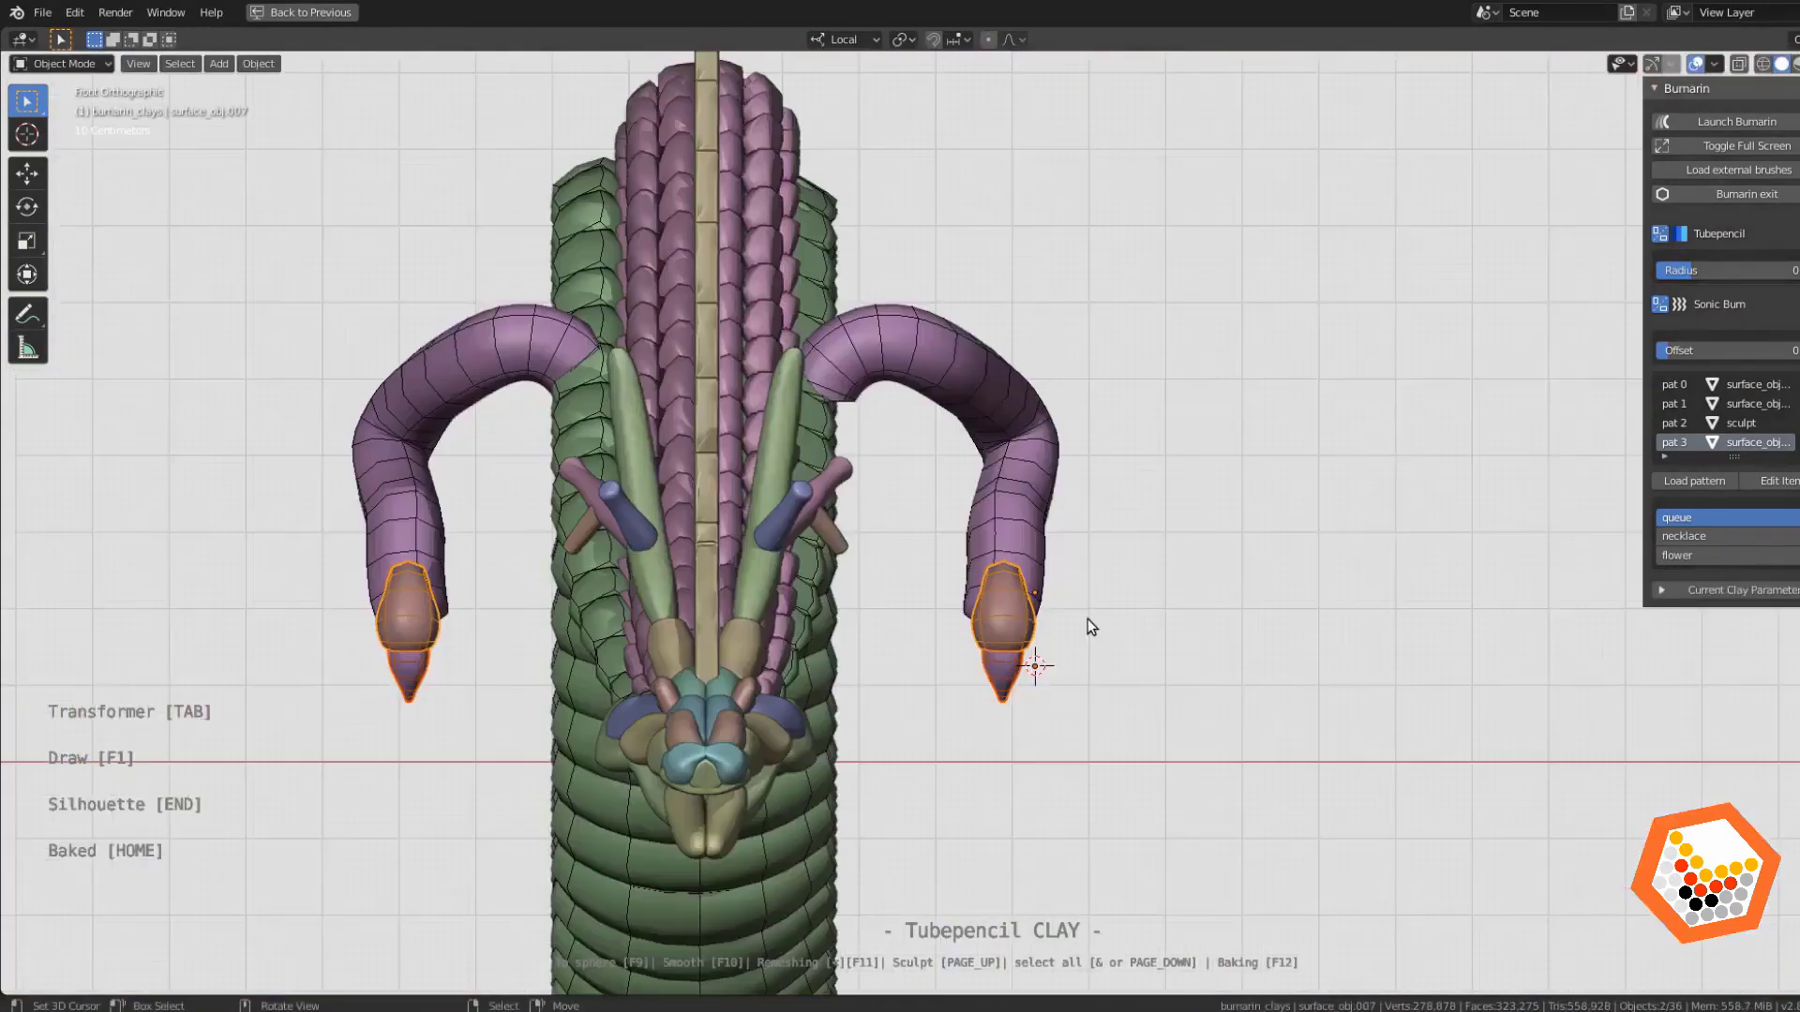
pyautogui.scroll(3, 1087, 619)
# Pull the brown horn tips inward and draw a thin red DynaTube stroke on the dragon.
pyautogui.press('g')
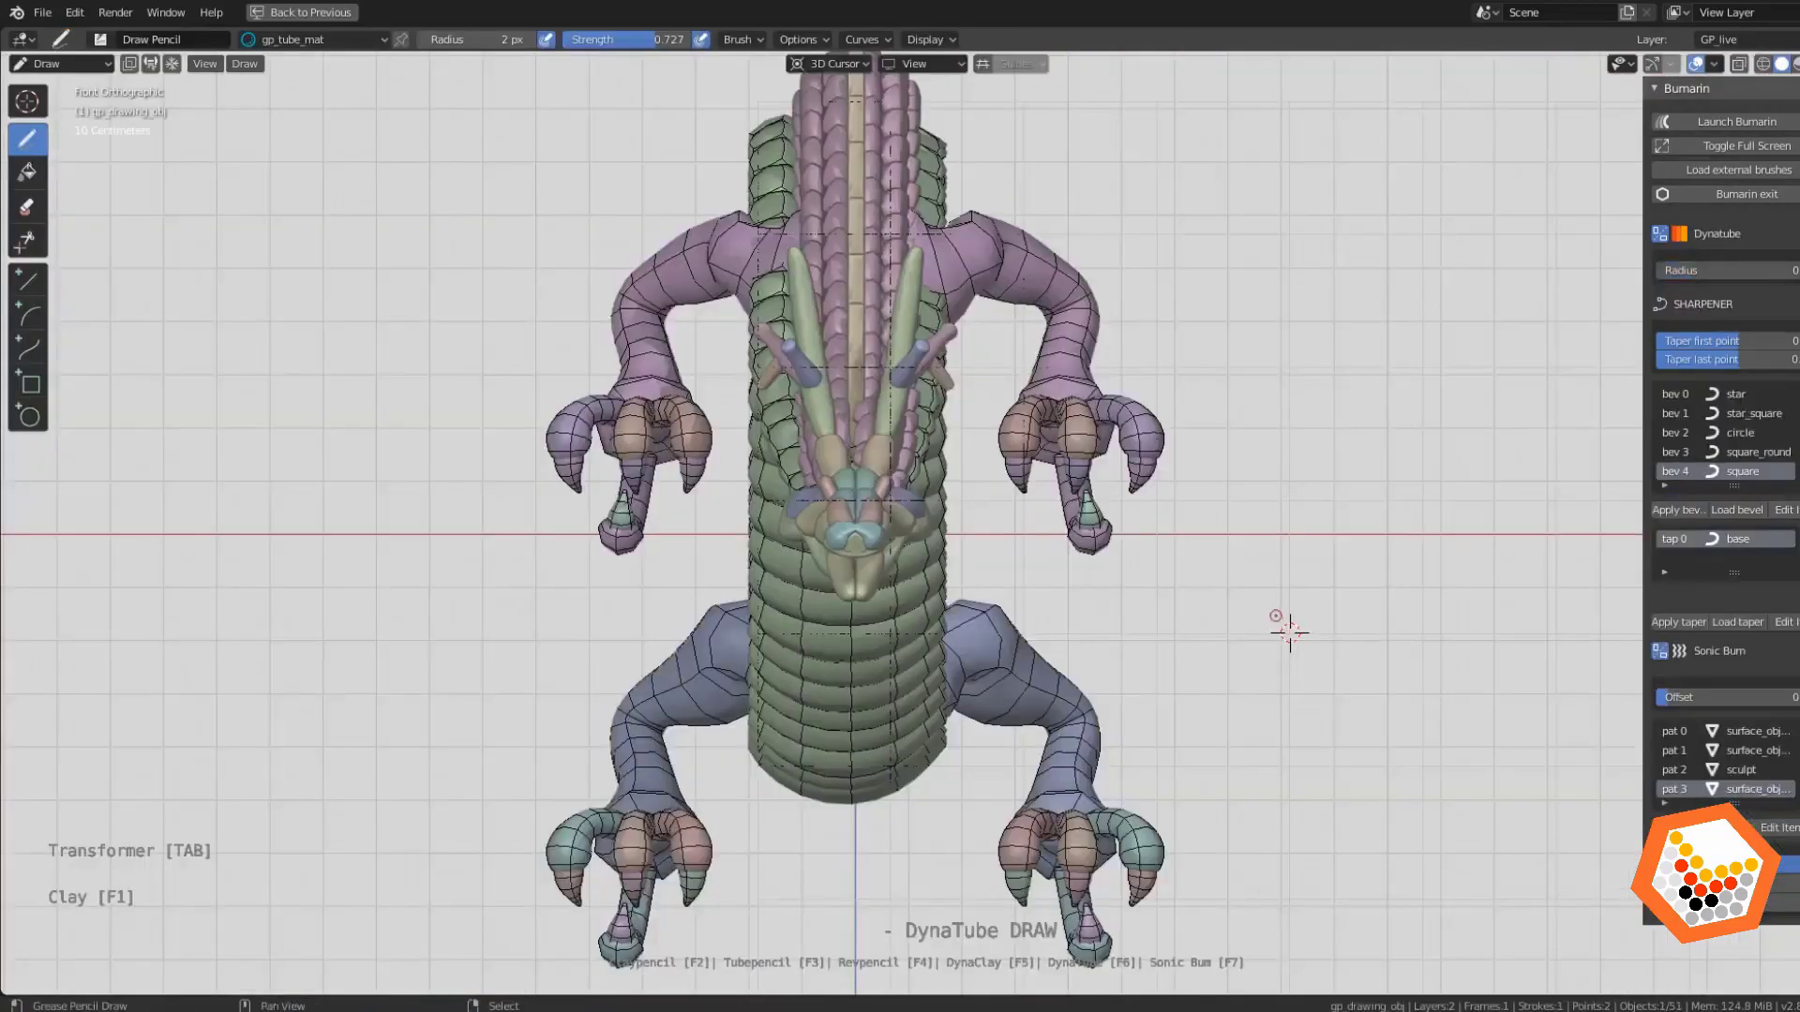
pyautogui.moveTo(1237, 616); pyautogui.dragTo(1106, 516)
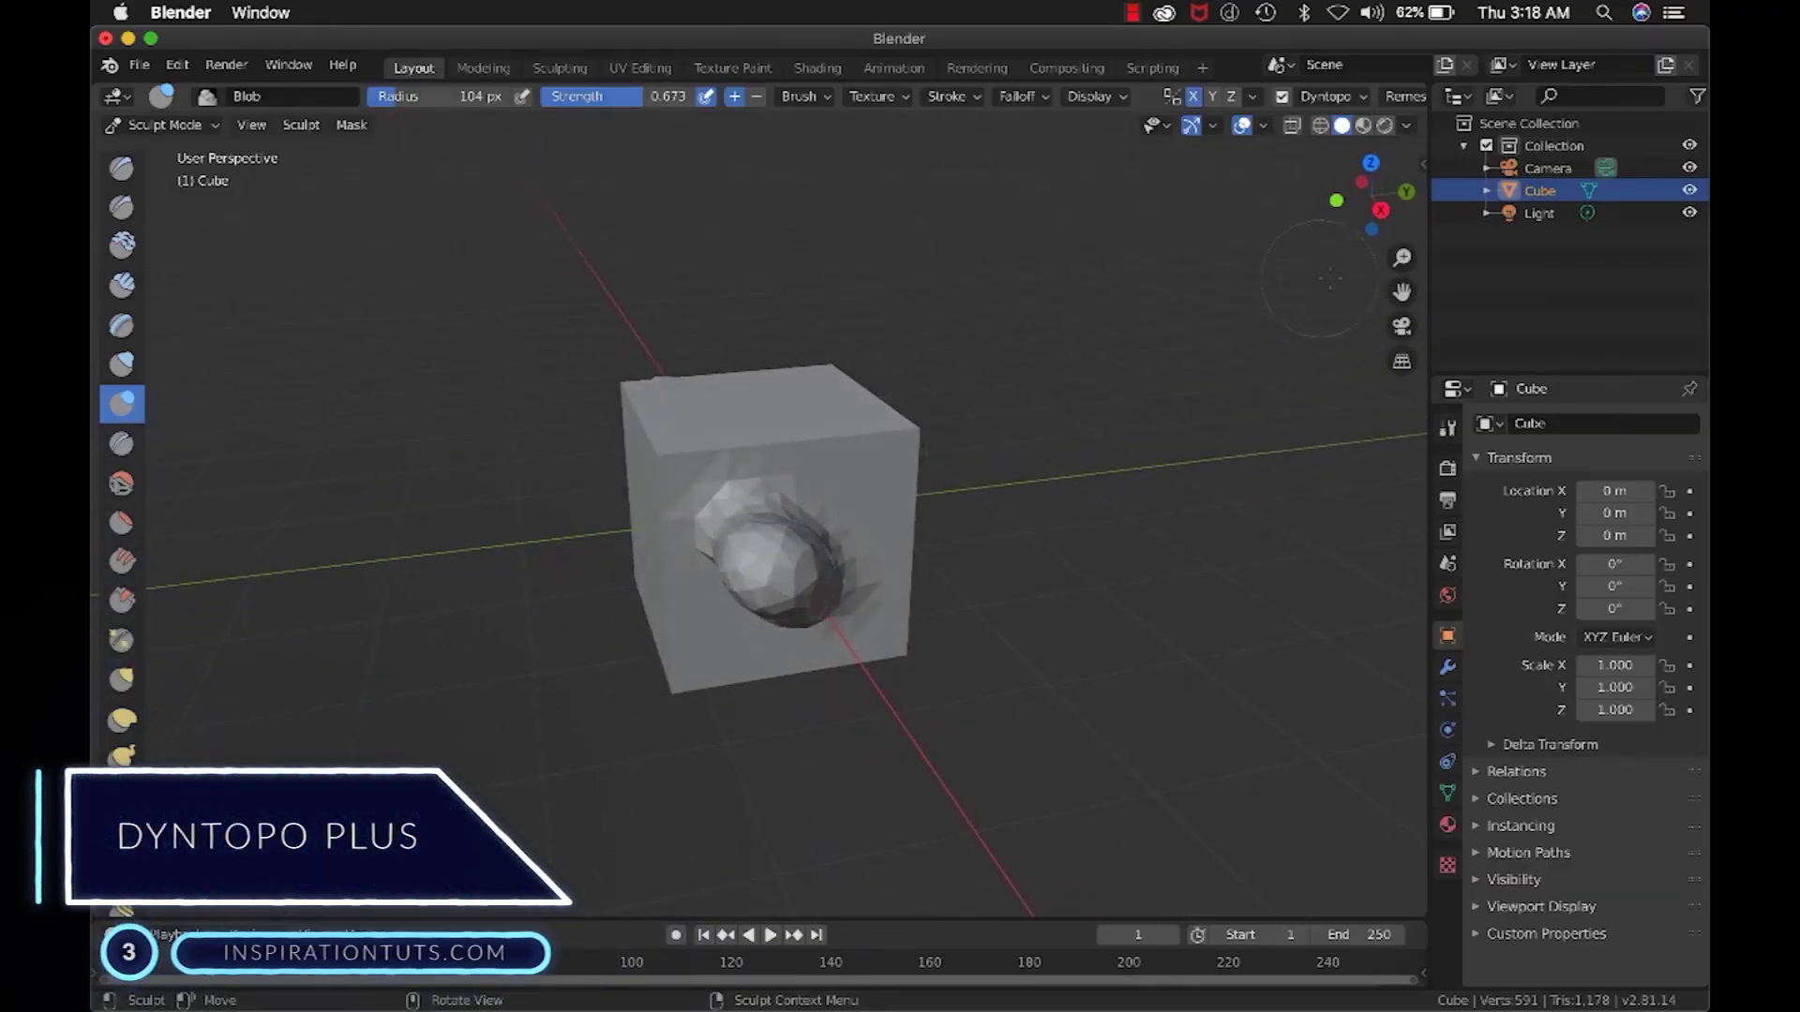
# Flood-fill, invert and clear the head mask, then mask small mirrored eye spots.
pyautogui.moveTo(1402, 258); pyautogui.dragTo(1402, 212)
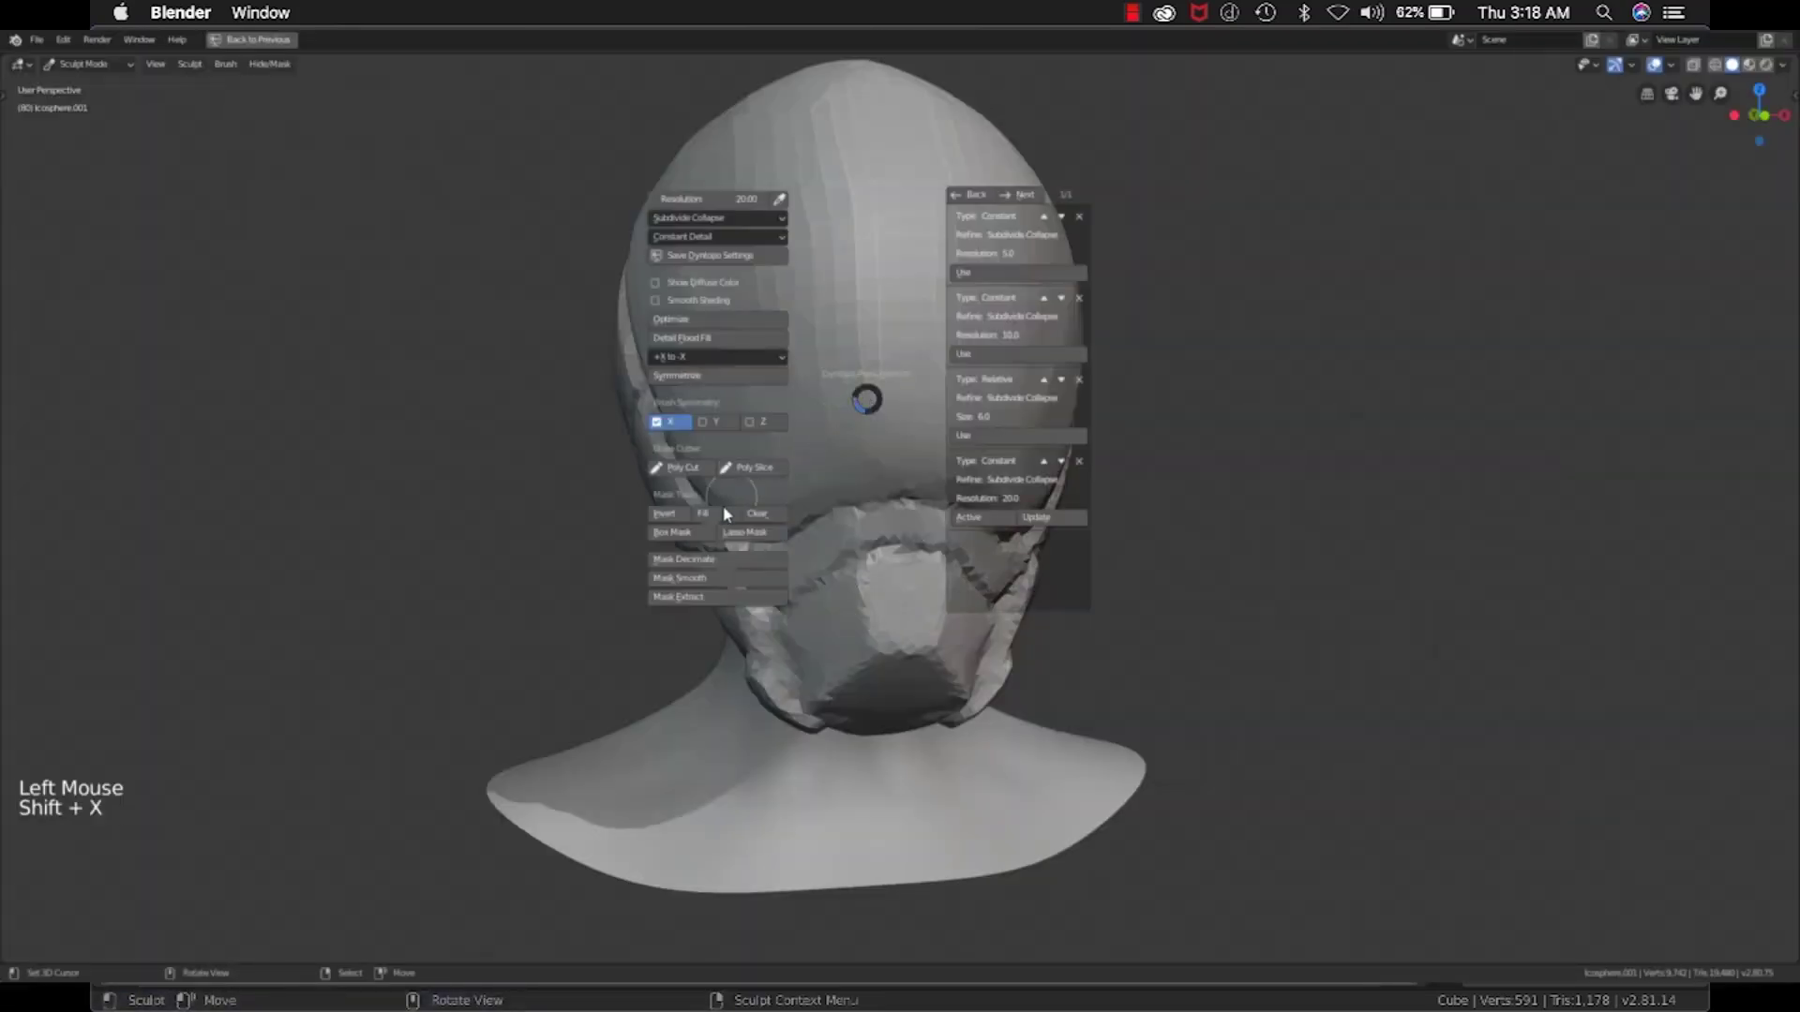
pyautogui.hotkey('shift', 'x')
pyautogui.hotkey('shift', 'x')
pyautogui.press('m')
pyautogui.click(891, 394)
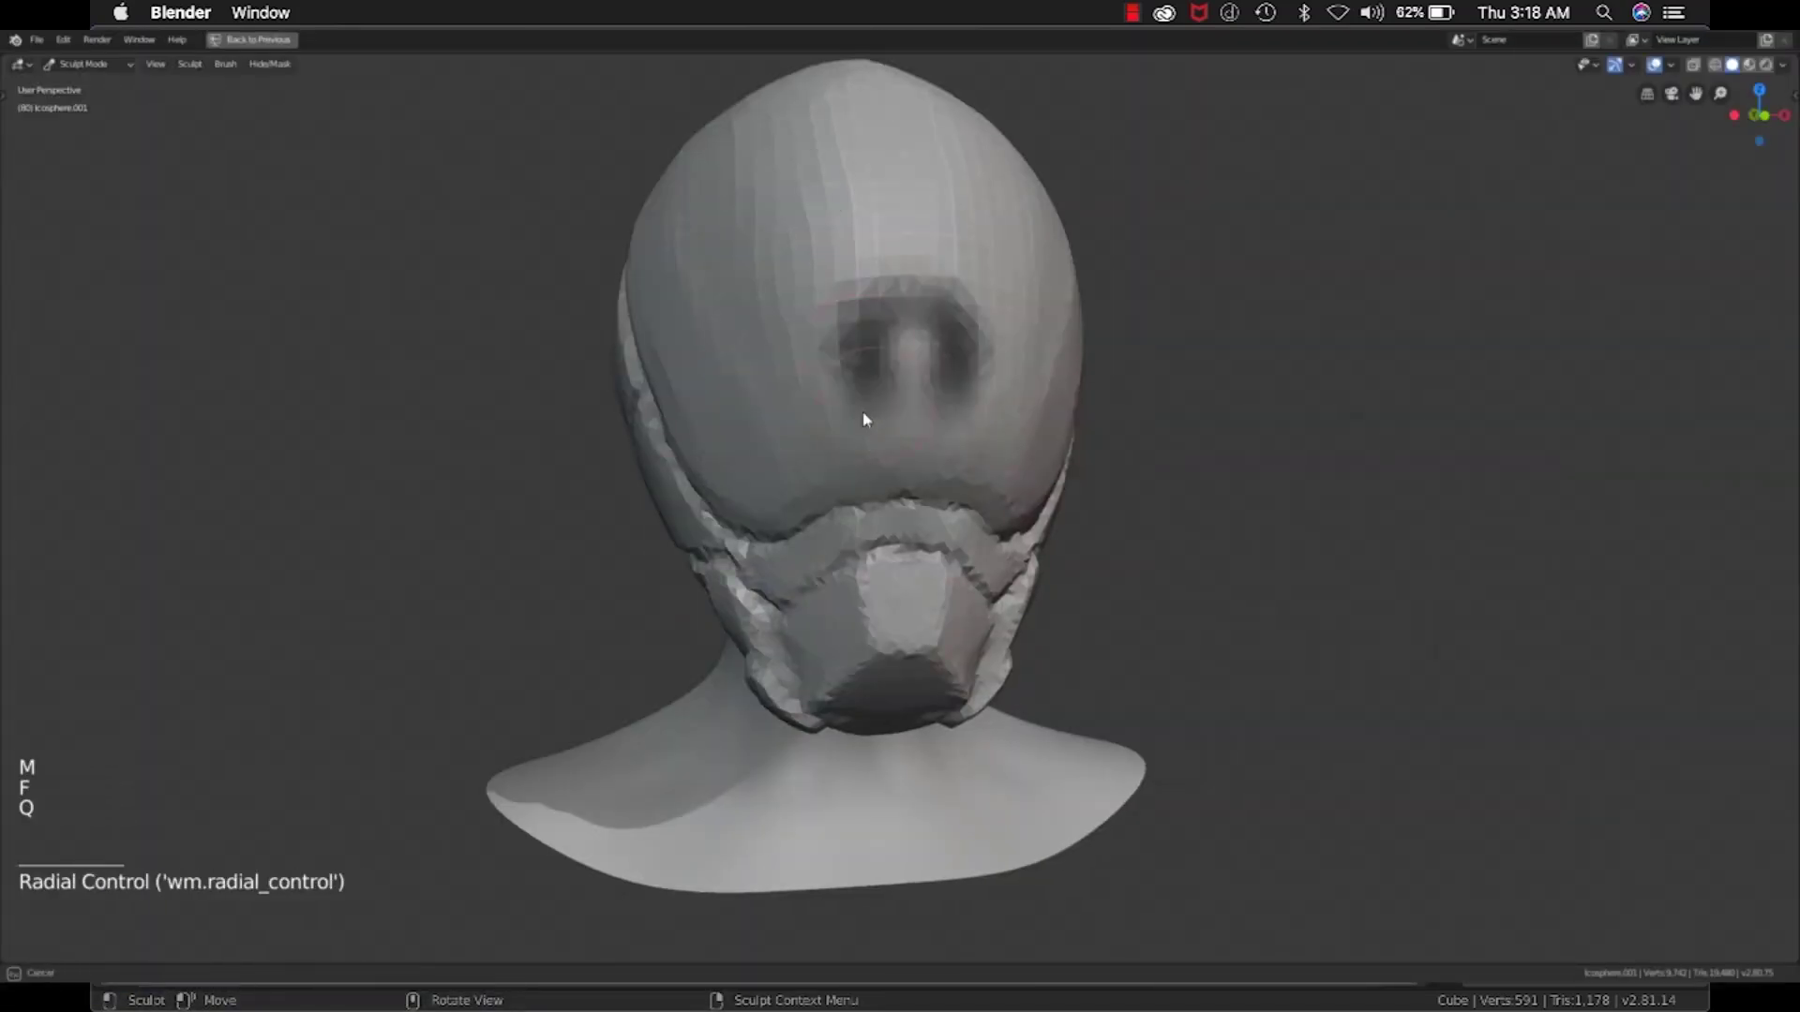
pyautogui.hotkey('shift', 'x')
pyautogui.hotkey('alt', 'm')
pyautogui.hotkey('shift', 'x')
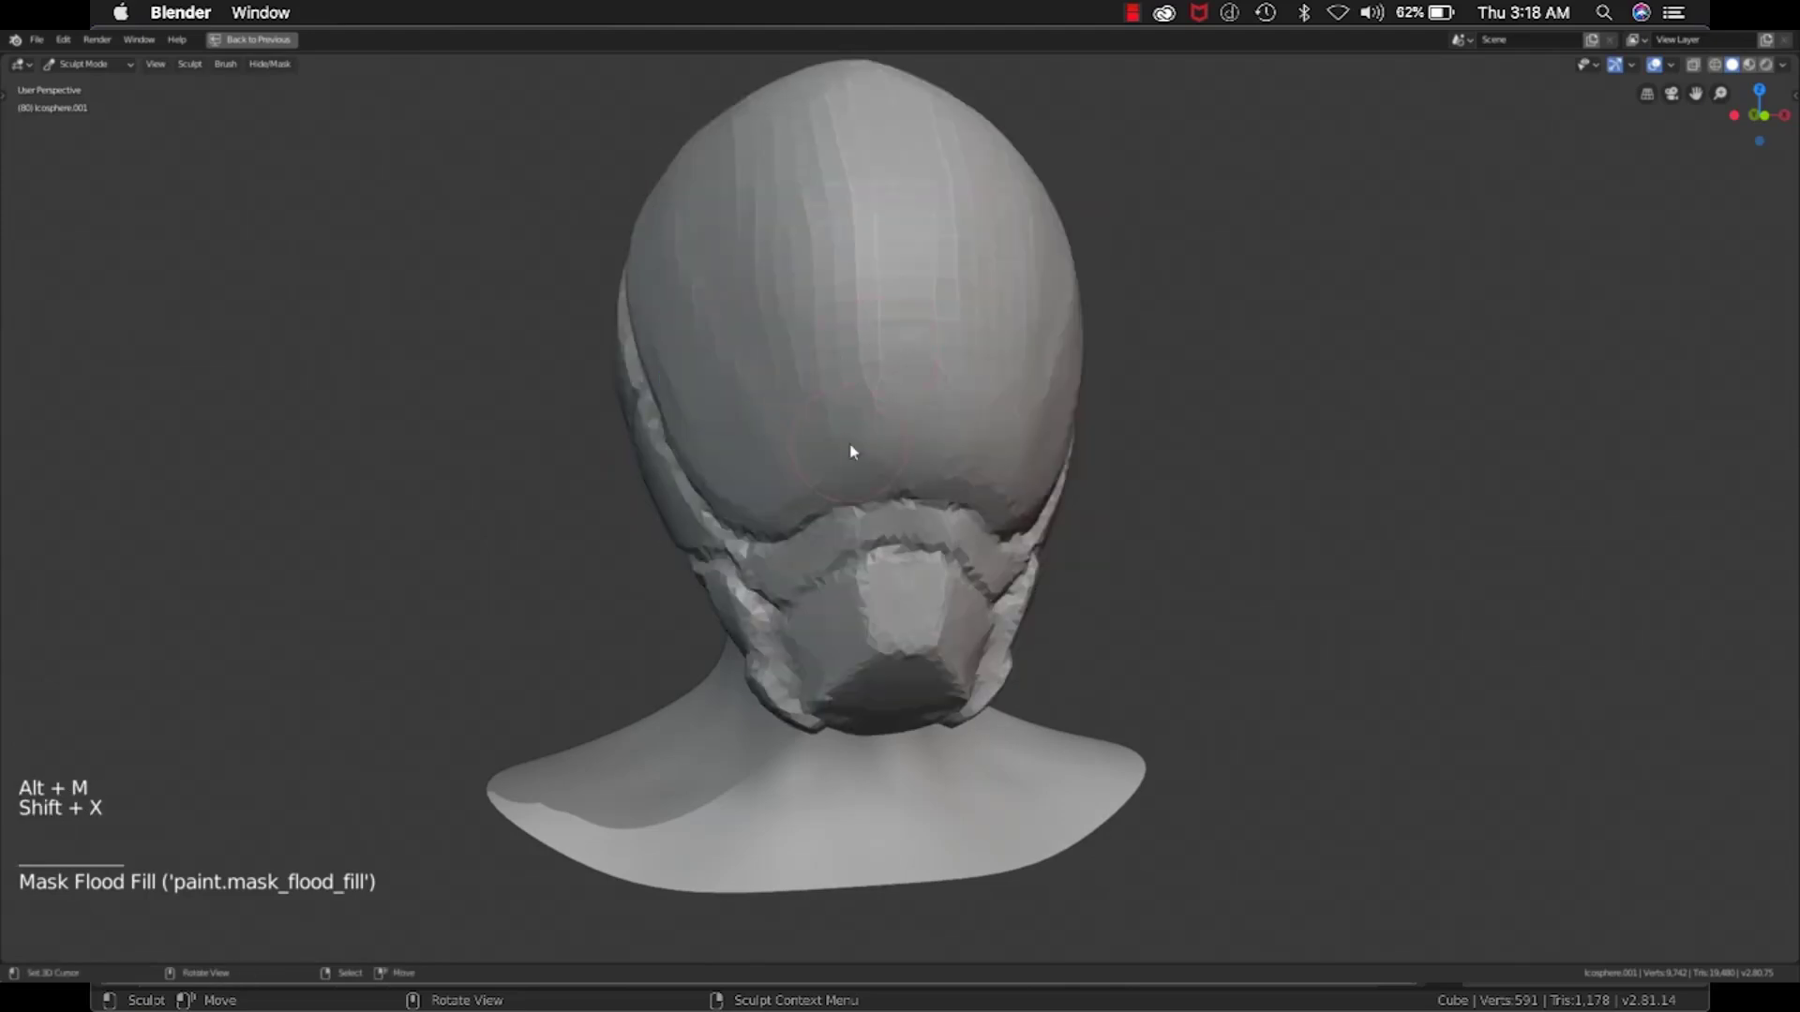
pyautogui.press('q')
pyautogui.hotkey('shift', 'x')
# Add larger mirrored masks and lasso-mask the sides of the head via the Dyntopo Plus popup.
pyautogui.hotkey('shift', 'x')
pyautogui.press('b')
pyautogui.moveTo(712, 268)
pyautogui.mouseDown()
pyautogui.moveTo(741, 295)
pyautogui.moveTo(514, 563)
pyautogui.moveTo(743, 301)
pyautogui.moveTo(647, 534)
pyautogui.mouseUp()
pyautogui.hotkey('shift', 'x')
pyautogui.press('b')
pyautogui.press('q')
pyautogui.hotkey('shift', 'x')
pyautogui.scroll(-3, 712, 421)
pyautogui.moveTo(713, 422)
pyautogui.mouseDown(button='middle')
pyautogui.moveTo(750, 514)
pyautogui.moveTo(797, 507)
pyautogui.mouseUp(button='middle')
# Clear the head's mask and flood-fill it again, checking from side and back views.
pyautogui.hotkey('shift', 'x')
pyautogui.press('q')
pyautogui.scroll(1, 797, 506)
pyautogui.moveTo(797, 506); pyautogui.dragTo(899, 544, button='middle')
pyautogui.scroll(2, 900, 544)
pyautogui.hotkey('shift', 'x')
pyautogui.press('q')
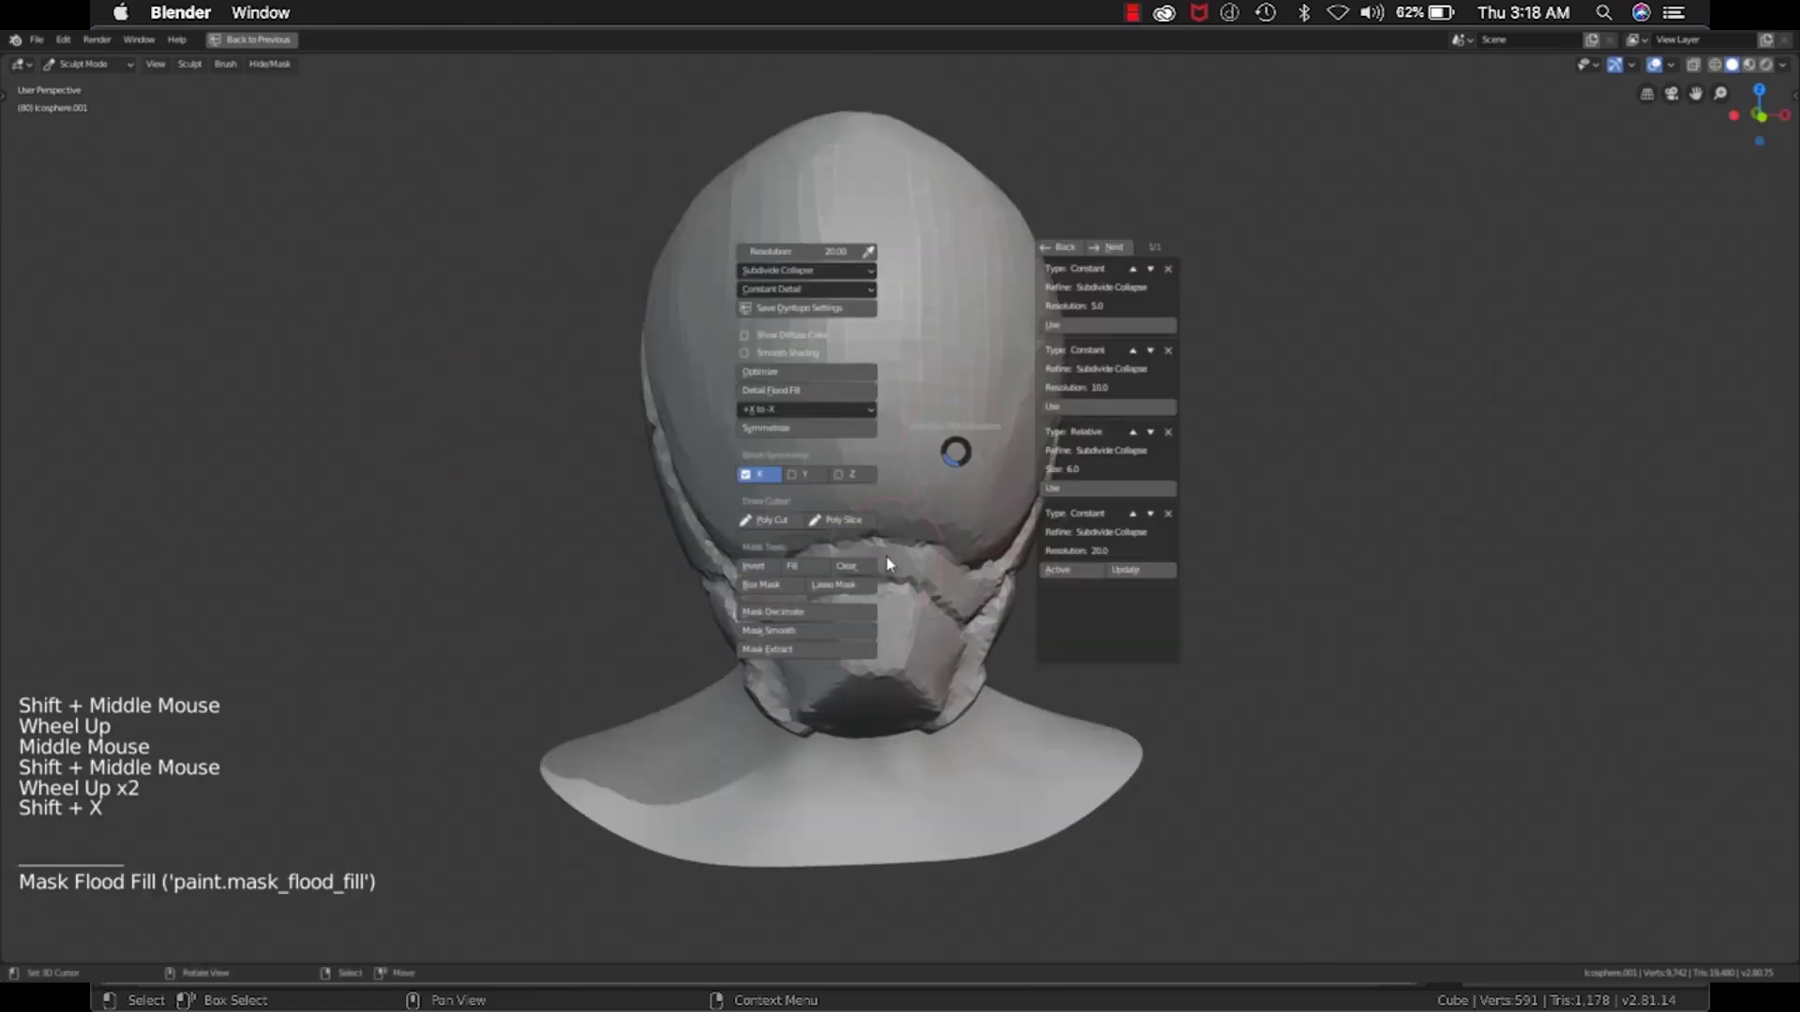
pyautogui.moveTo(801, 638); pyautogui.dragTo(862, 422, button='middle')
pyautogui.moveTo(863, 422); pyautogui.dragTo(893, 465, button='middle')
pyautogui.hotkey('shift', 'x')
pyautogui.press('q')
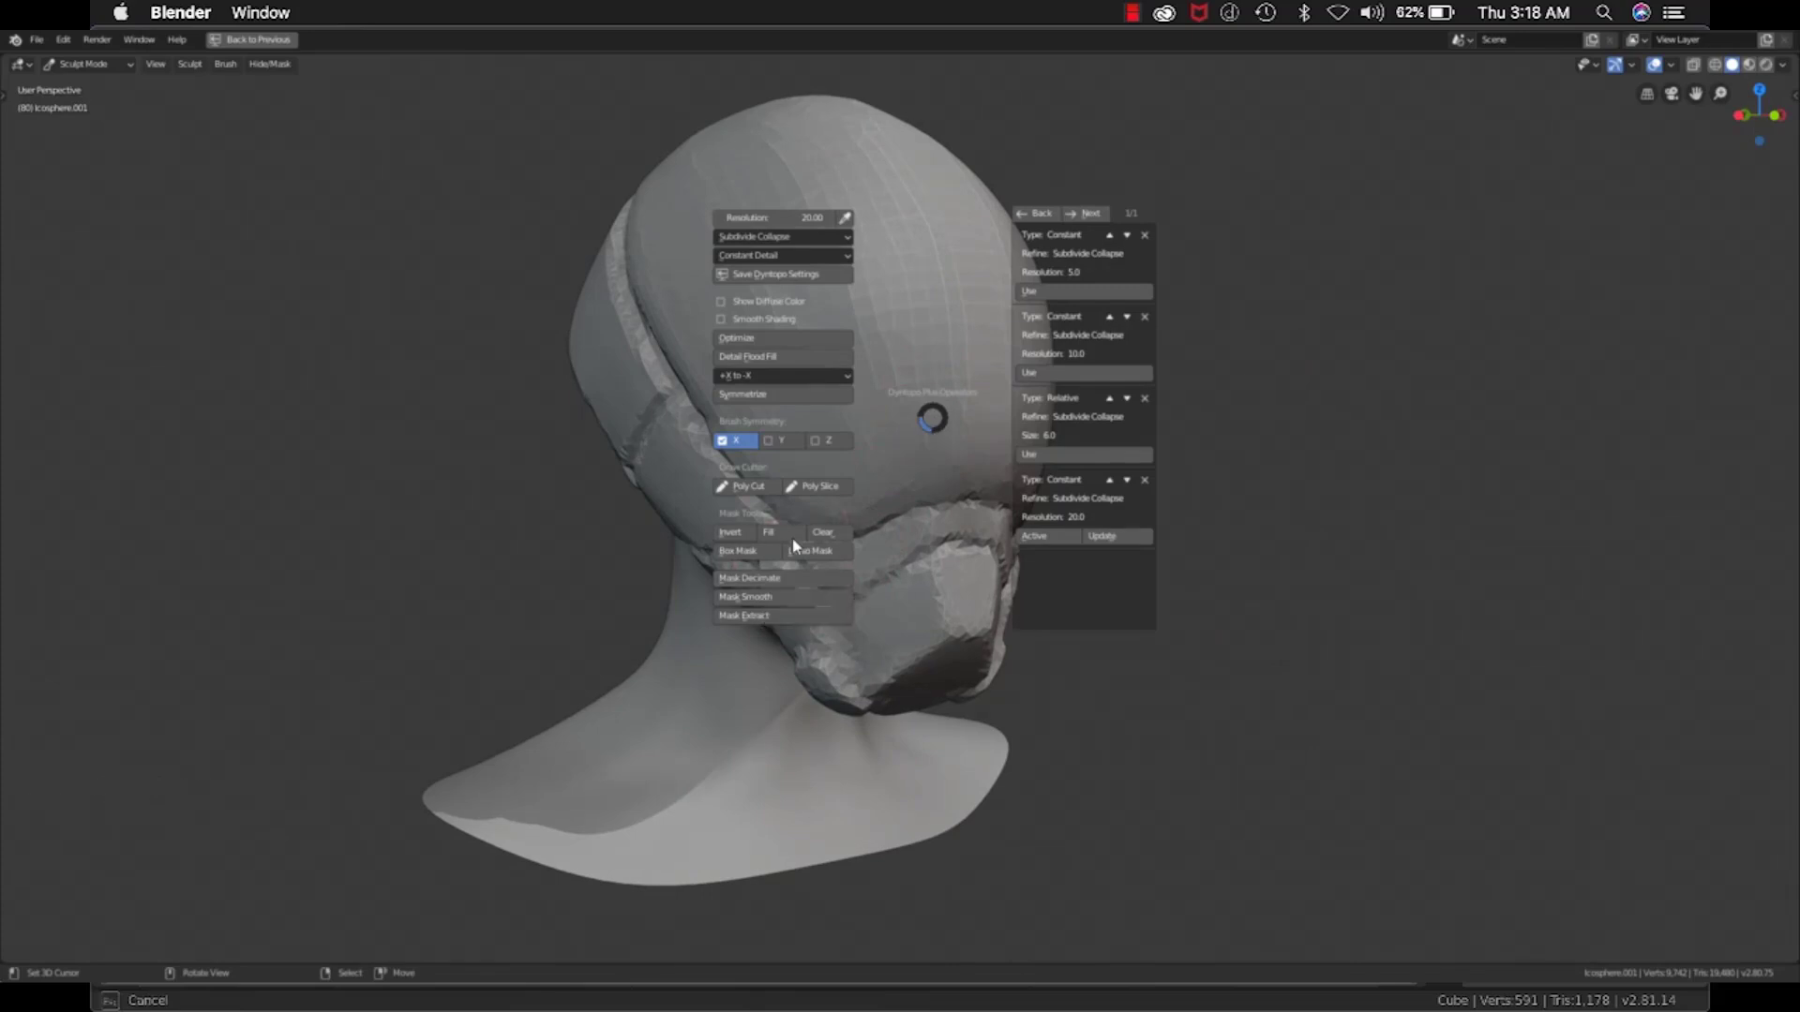
pyautogui.hotkey('shift', 'x')
pyautogui.hotkey('shift', 'x')
pyautogui.moveTo(924, 382); pyautogui.dragTo(600, 330, button='middle')
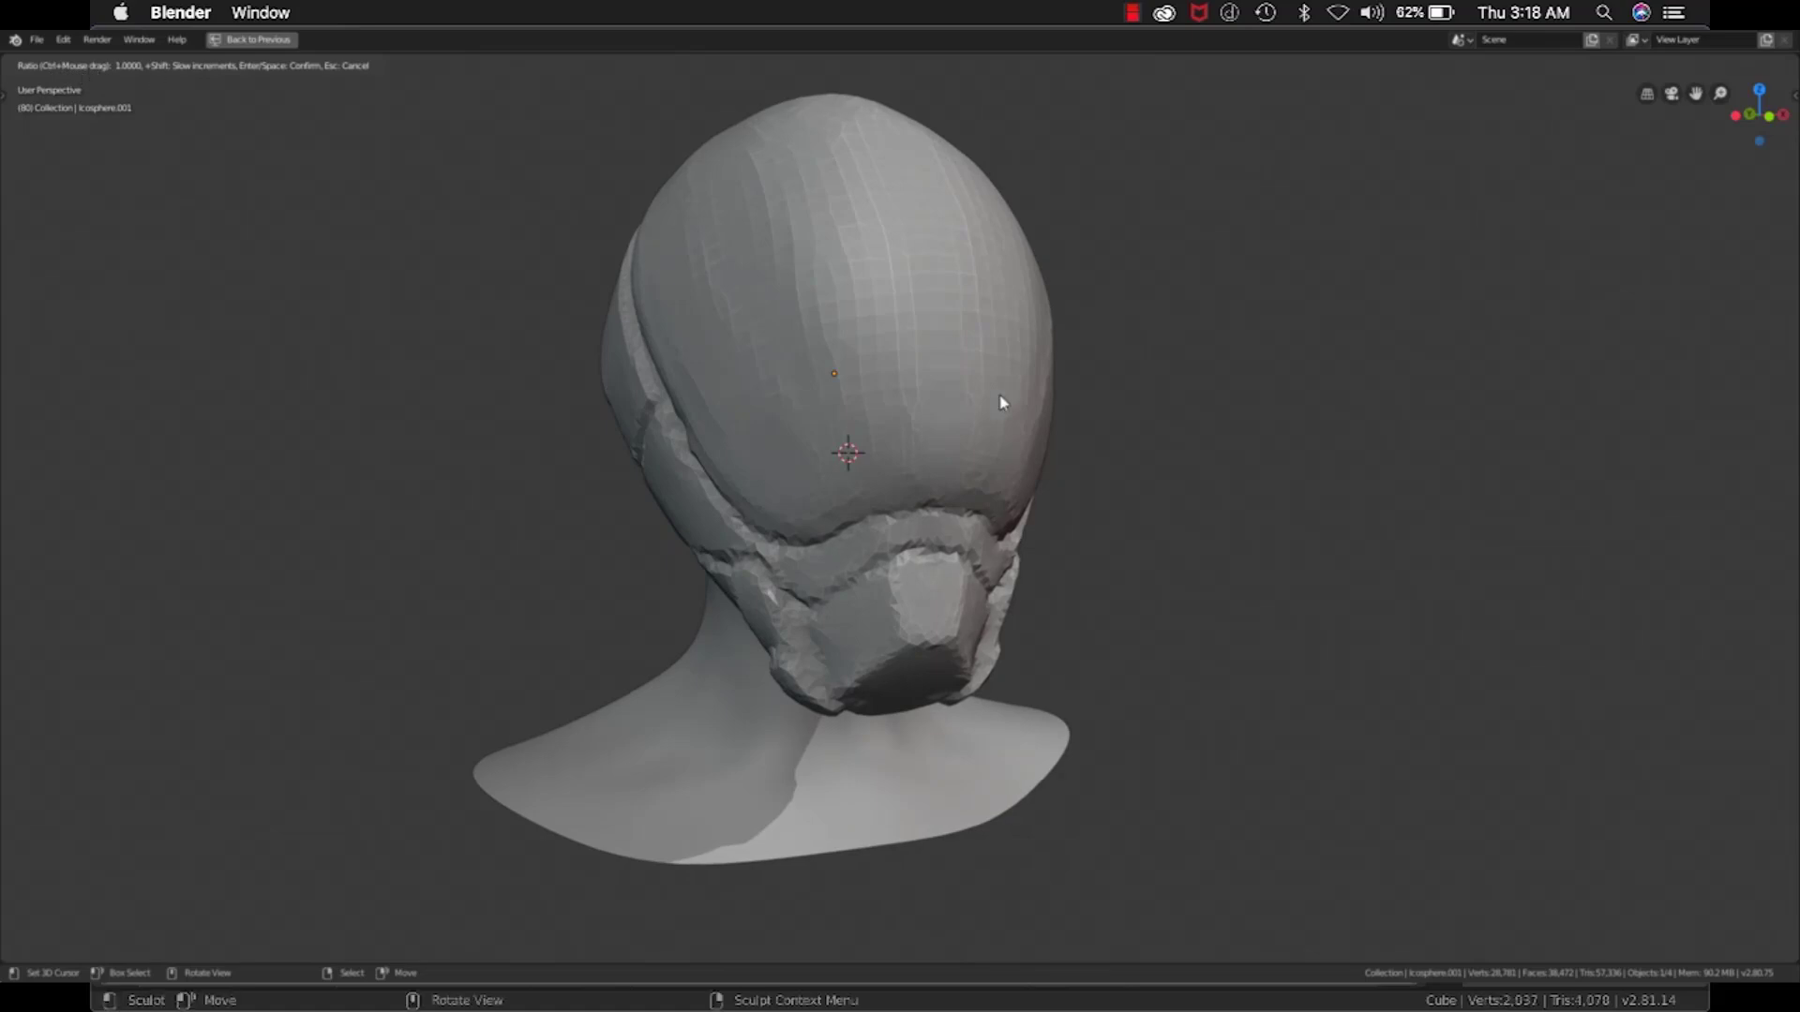
# Start lowering the head's Decimate ratio while inspecting the back of the head.
pyautogui.moveTo(1001, 401); pyautogui.dragTo(1078, 441, button='middle')
pyautogui.keyDown('shift'); pyautogui.moveTo(1078, 440); pyautogui.dragTo(1101, 454, button='middle'); pyautogui.keyUp('shift')
pyautogui.press('ctrl')
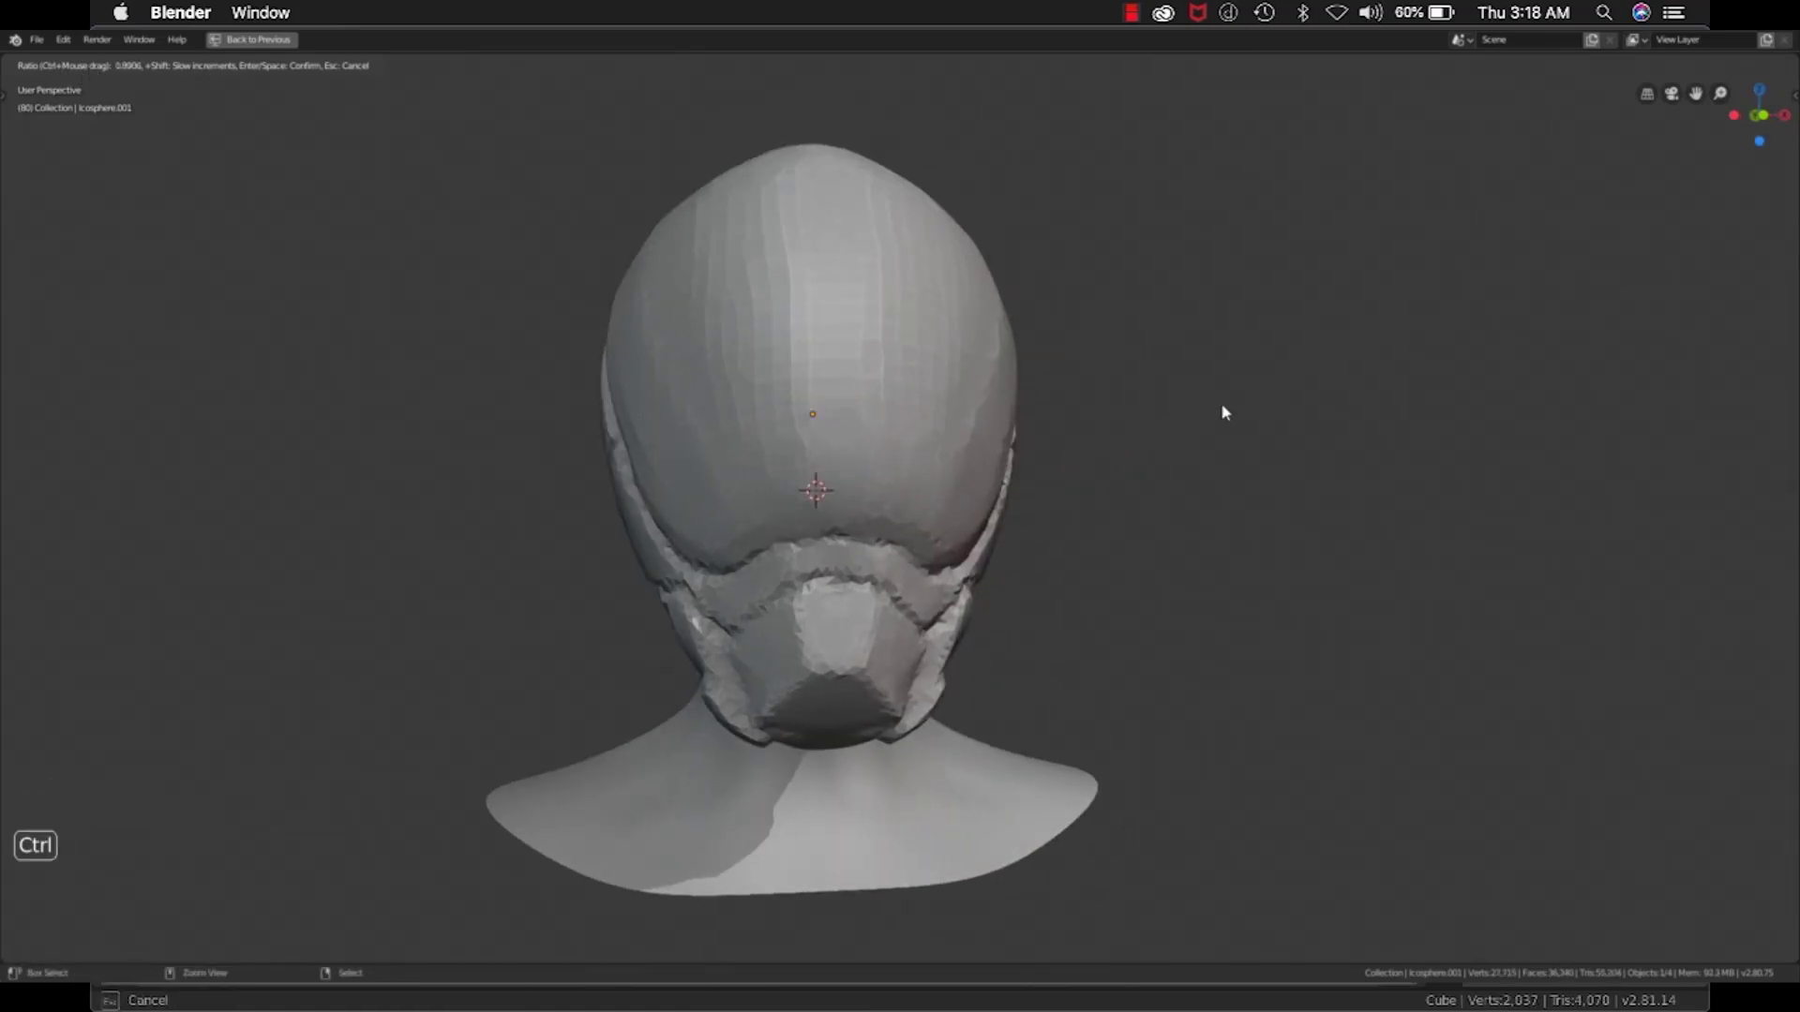
pyautogui.keyDown('ctrl'); pyautogui.moveTo(1298, 407); pyautogui.dragTo(1127, 452, button='middle'); pyautogui.keyUp('ctrl')
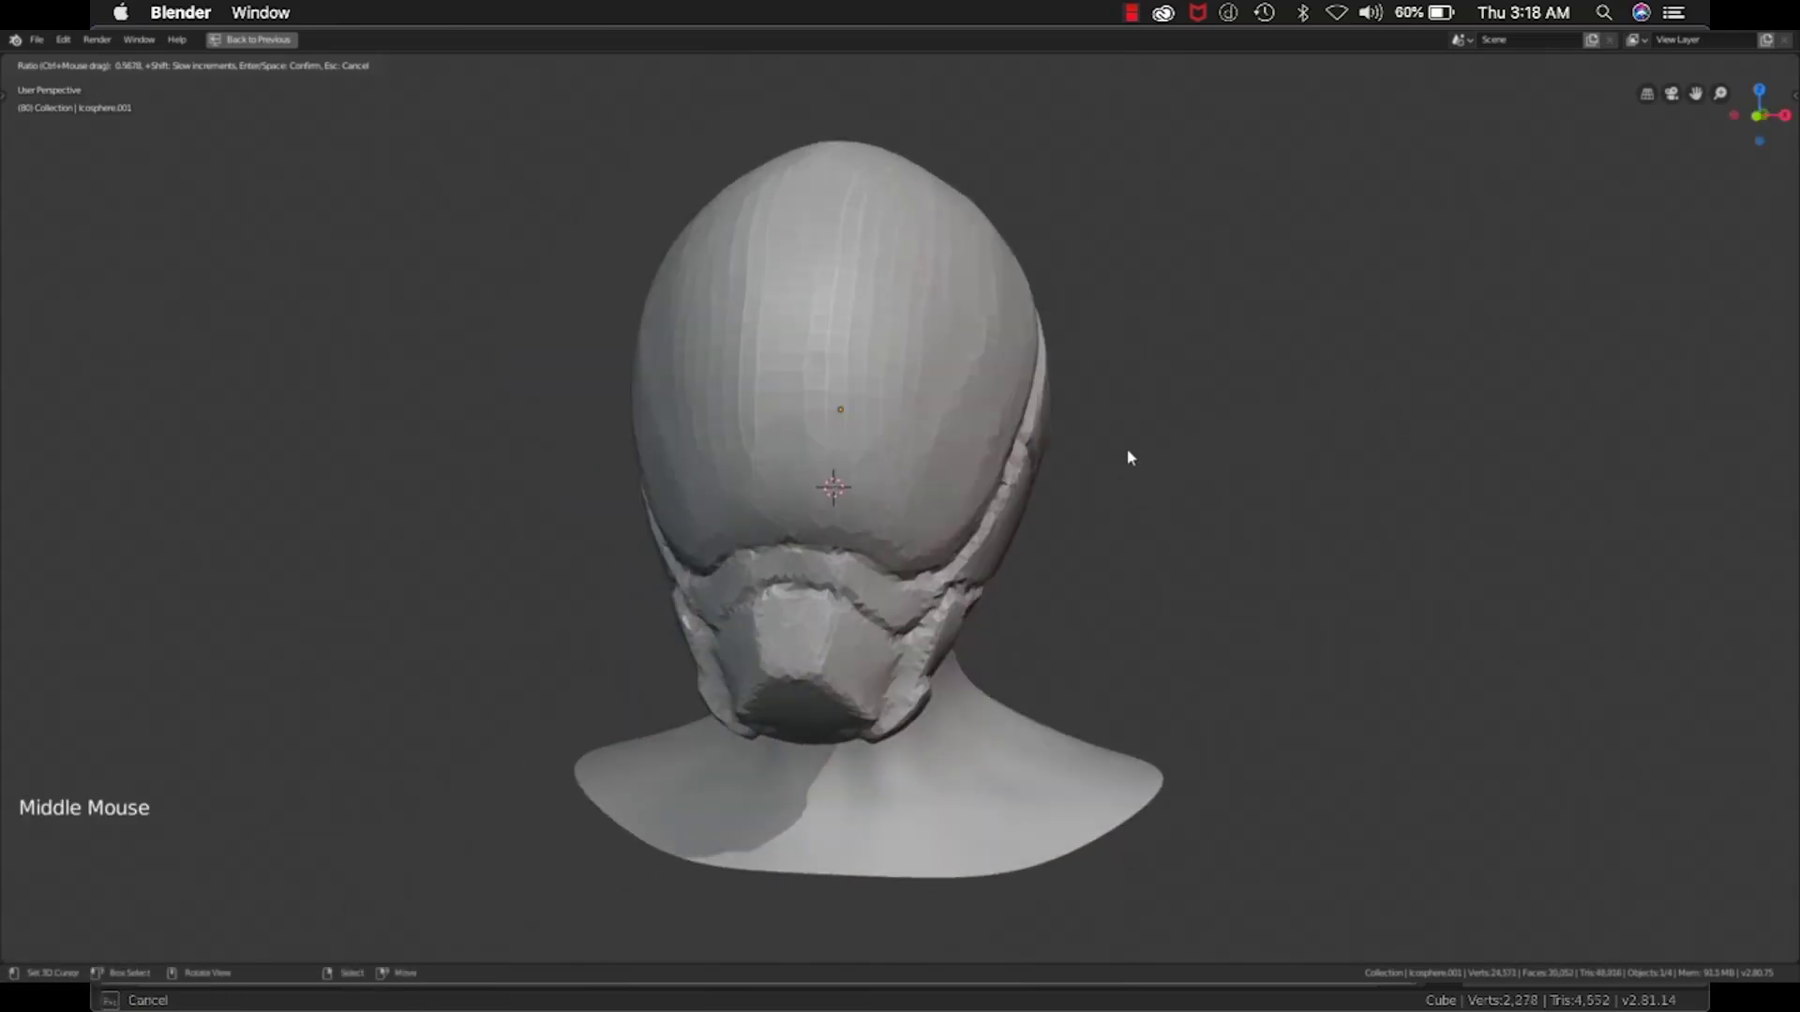
pyautogui.moveTo(874, 477); pyautogui.dragTo(918, 473, button='middle')
pyautogui.moveTo(1050, 525); pyautogui.dragTo(1210, 454, button='middle')
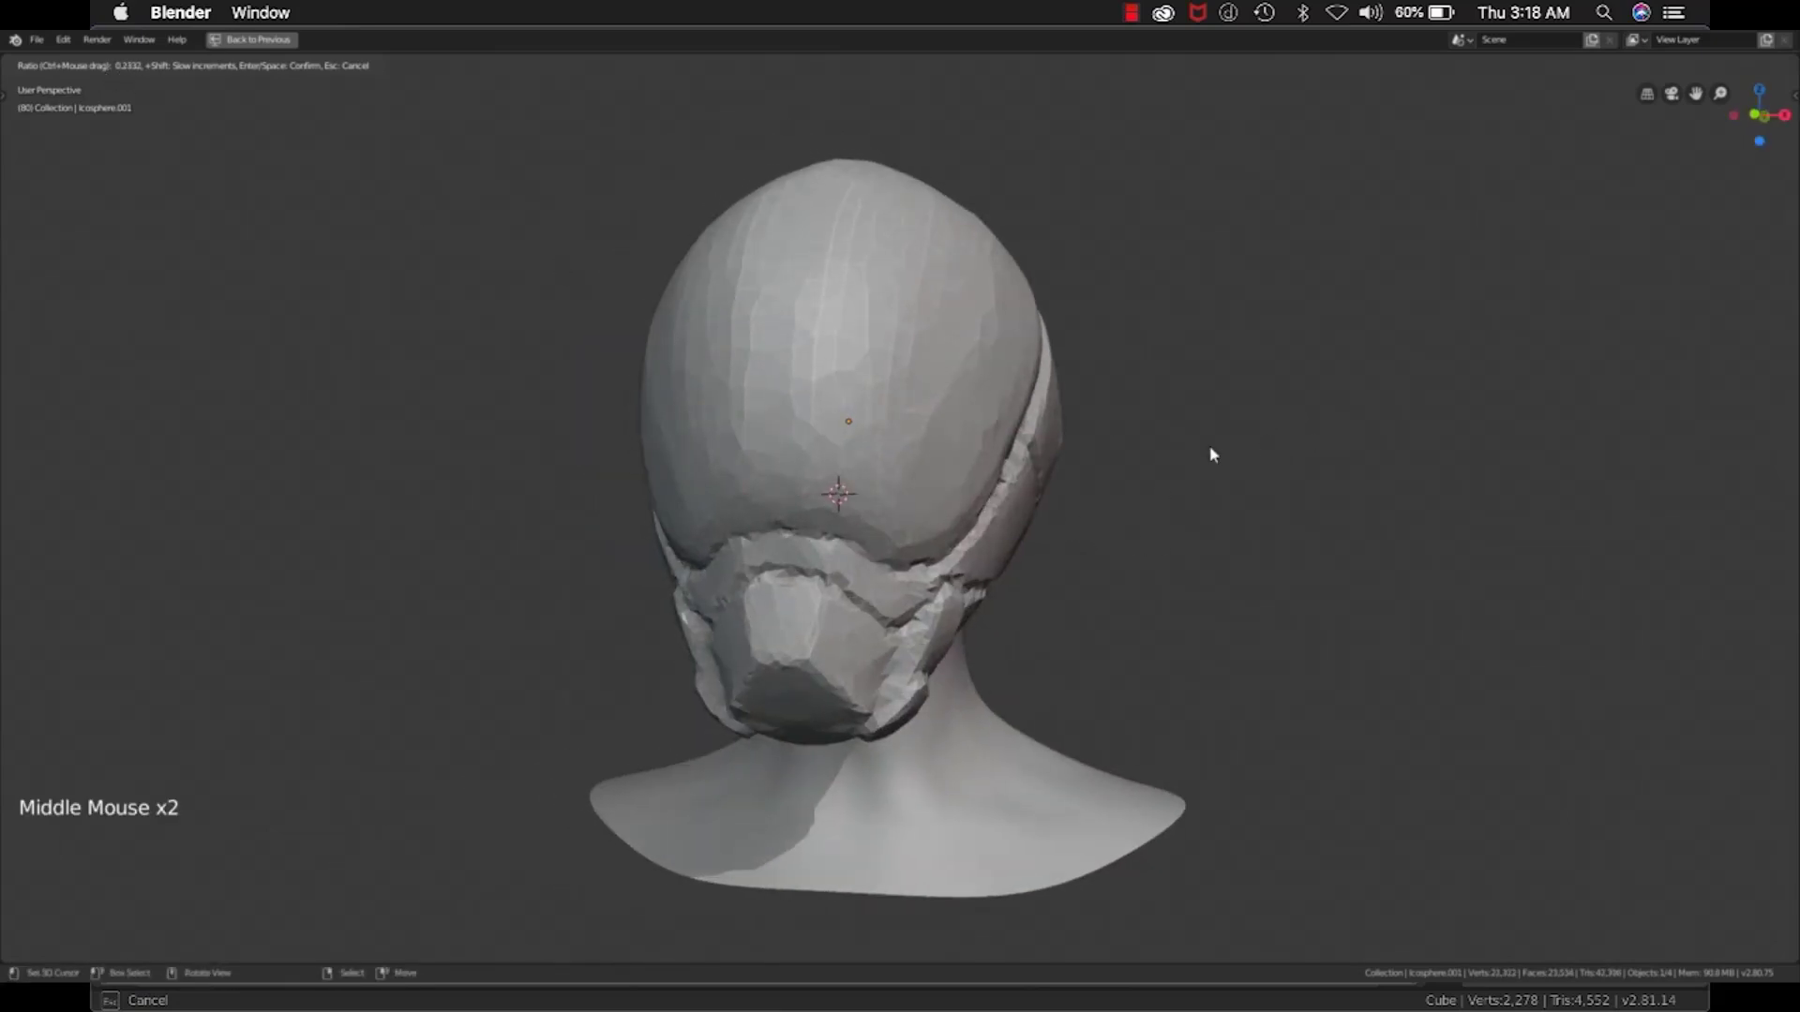
pyautogui.moveTo(1105, 489); pyautogui.dragTo(1228, 384, button='middle')
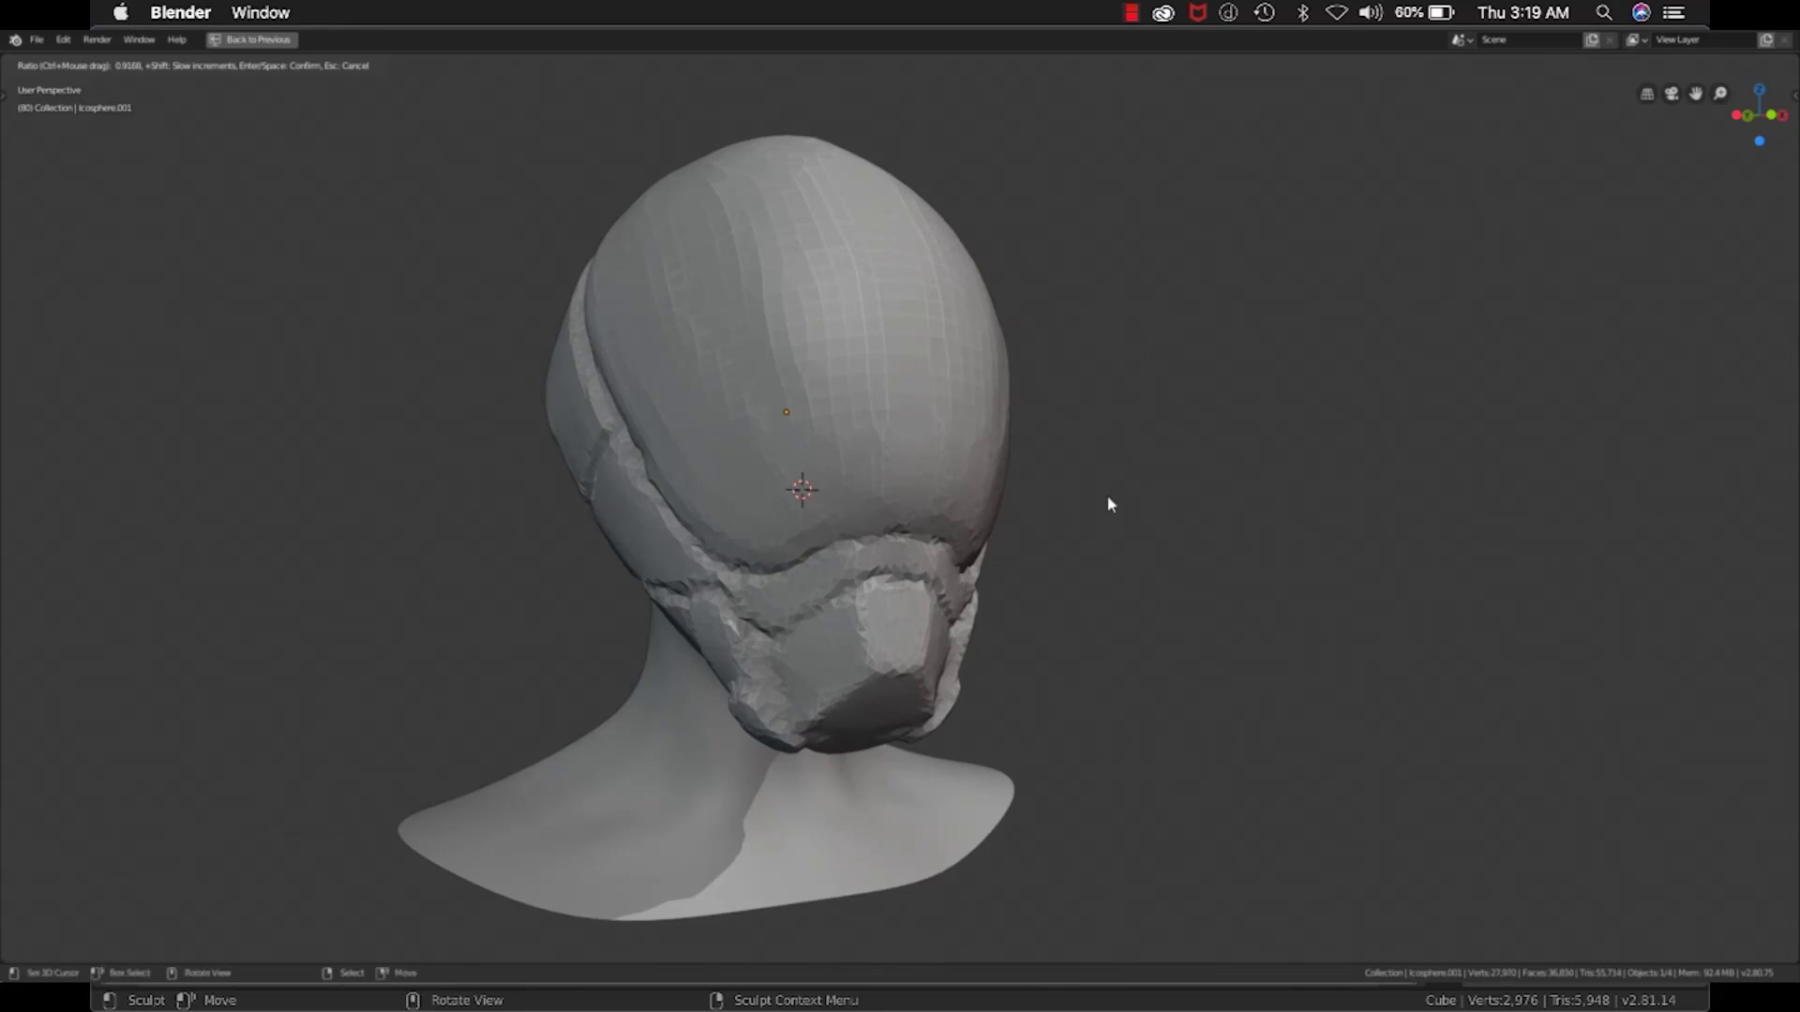
pyautogui.moveTo(1108, 504); pyautogui.dragTo(984, 440, button='middle')
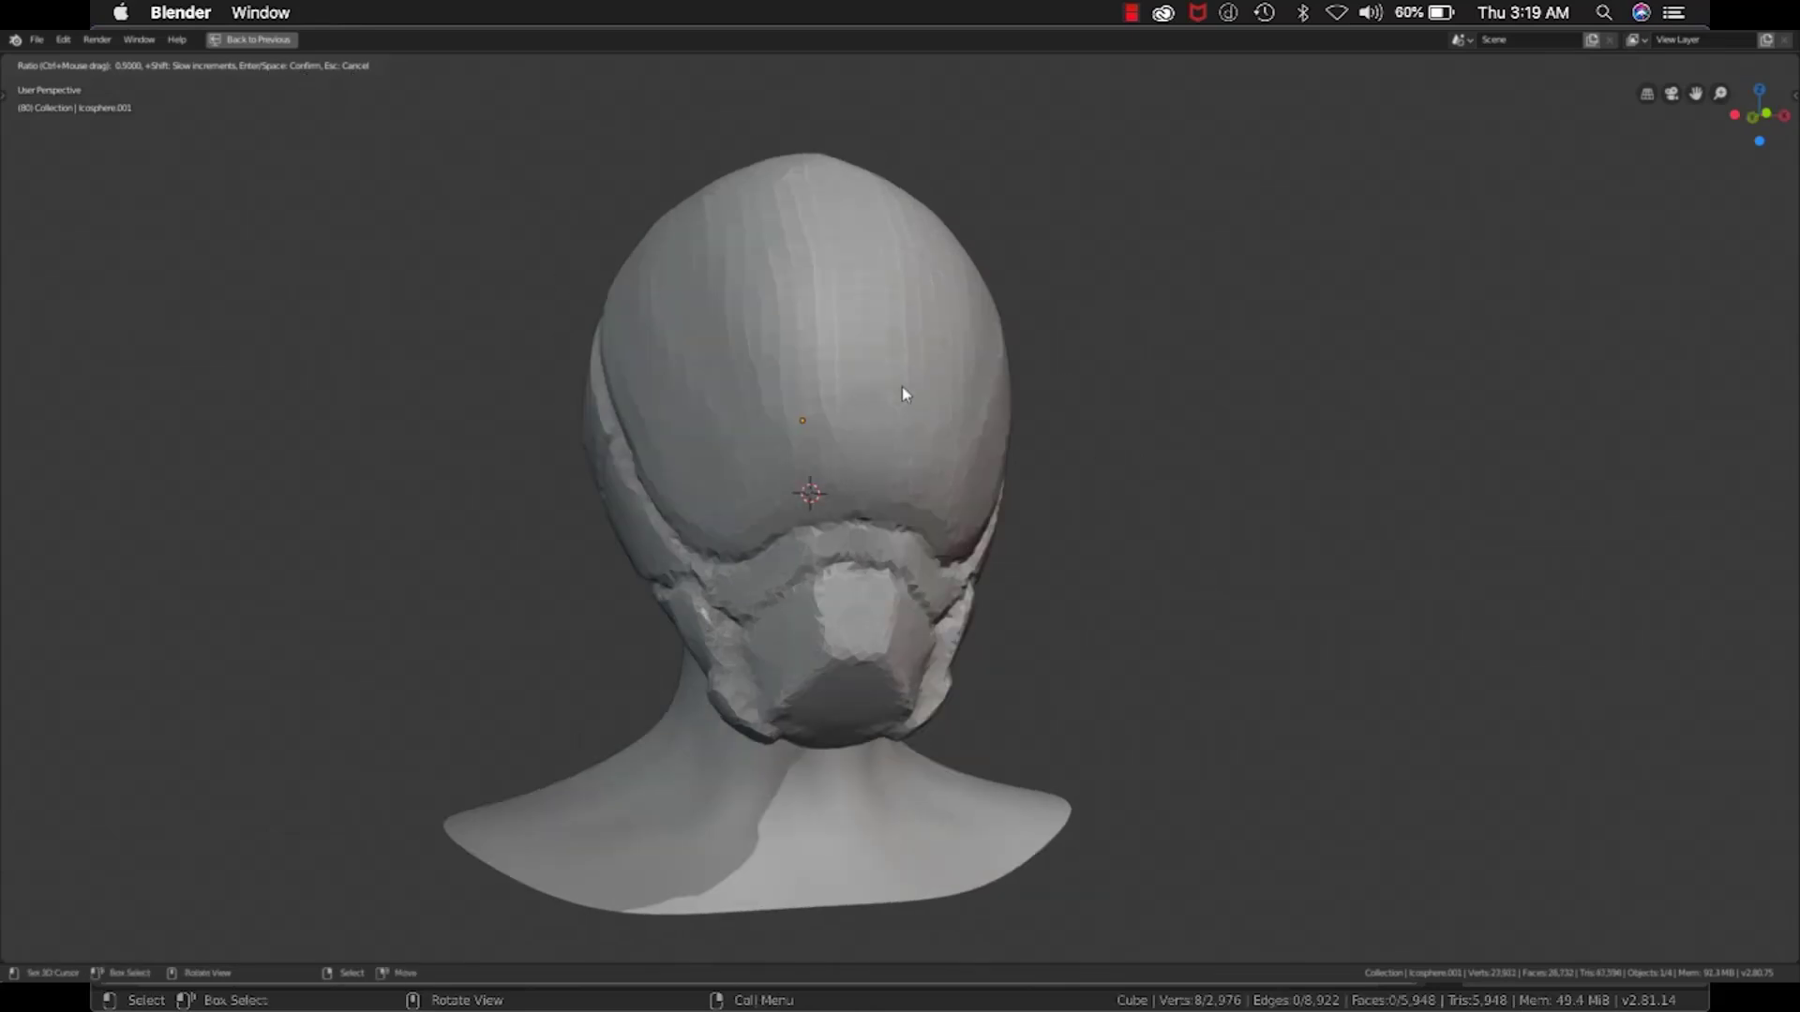
pyautogui.scroll(-1, 894, 346)
pyautogui.scroll(1, 894, 346)
pyautogui.moveTo(894, 345); pyautogui.dragTo(937, 403, button='middle')
pyautogui.keyDown('shift'); pyautogui.moveTo(937, 403); pyautogui.dragTo(931, 426, button='middle'); pyautogui.keyUp('shift')
# Lasso-mask the face from a side view.
pyautogui.hotkey('shift', 'x')
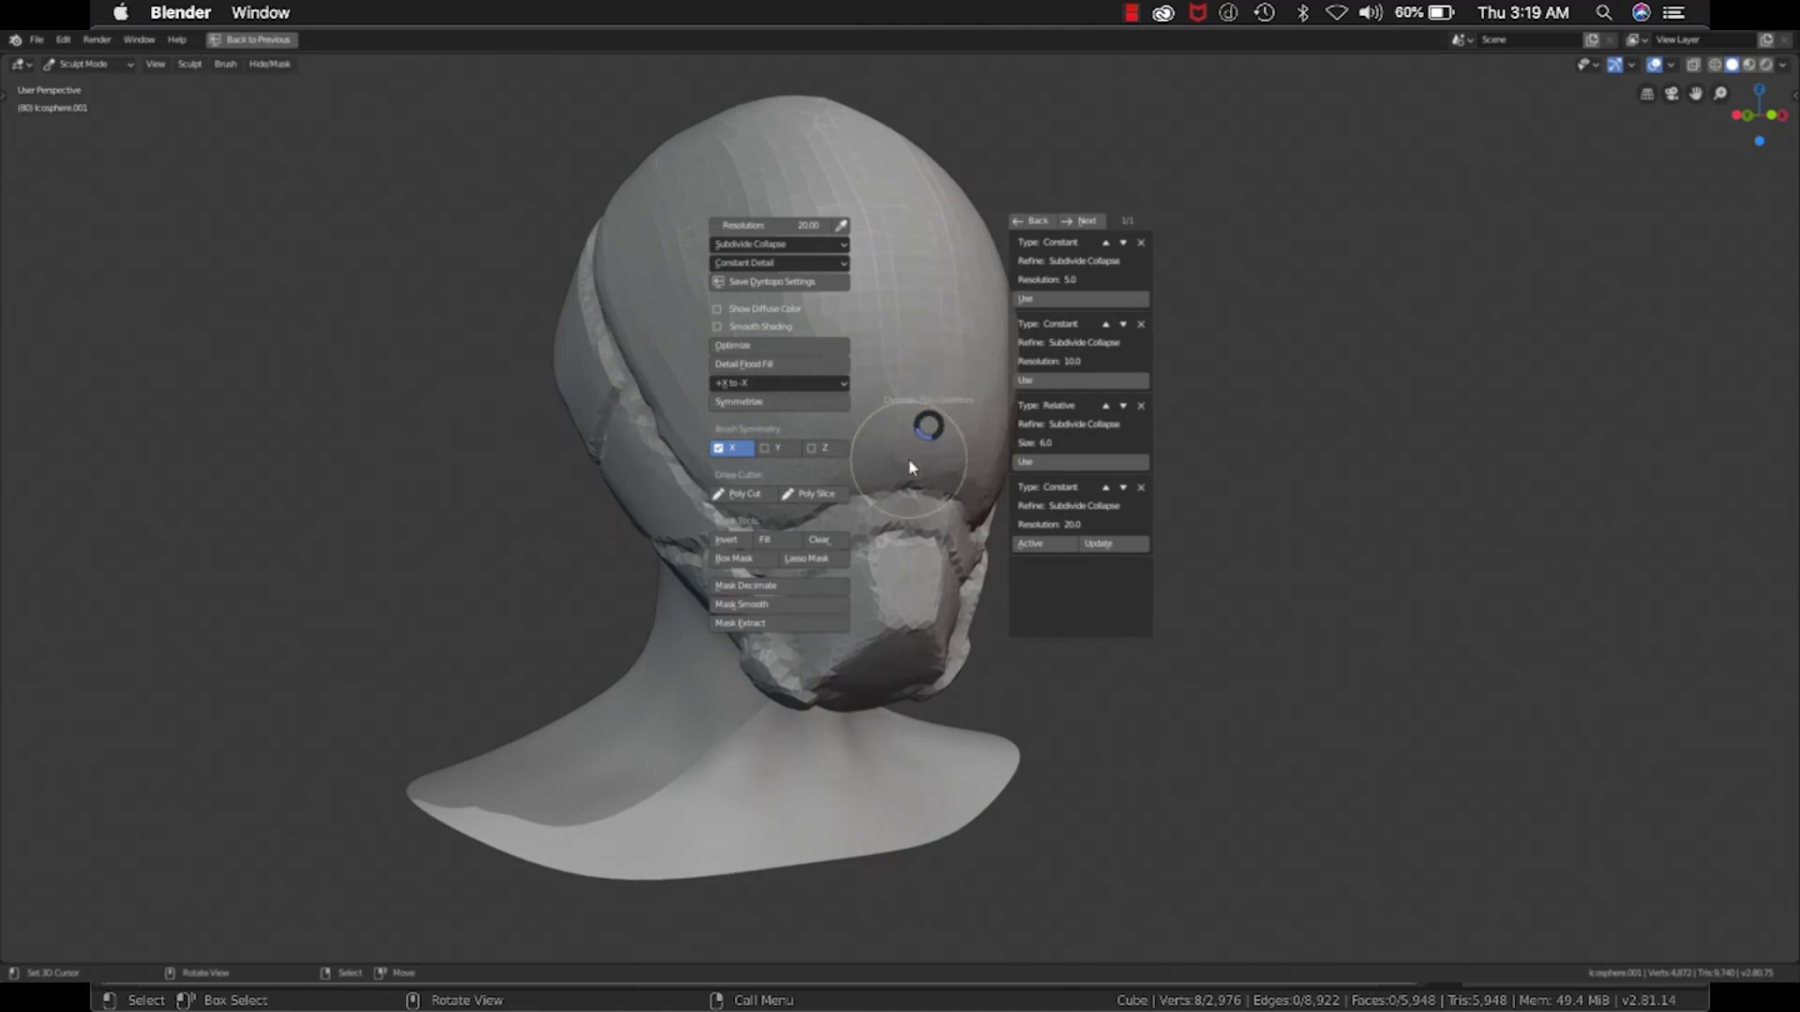
pyautogui.moveTo(909, 466)
pyautogui.mouseDown(button='middle')
pyautogui.moveTo(1028, 490)
pyautogui.moveTo(963, 527)
pyautogui.mouseUp(button='middle')
pyautogui.scroll(-1, 1028, 490)
pyautogui.hotkey('shift', 'ctrl', 'x')
pyautogui.moveTo(963, 527)
pyautogui.keyDown('ctrl'); pyautogui.mouseDown()
pyautogui.moveTo(1010, 427)
pyautogui.moveTo(1050, 506)
pyautogui.mouseUp(); pyautogui.keyUp('ctrl')
pyautogui.moveTo(1050, 506); pyautogui.dragTo(1106, 547, button='middle')
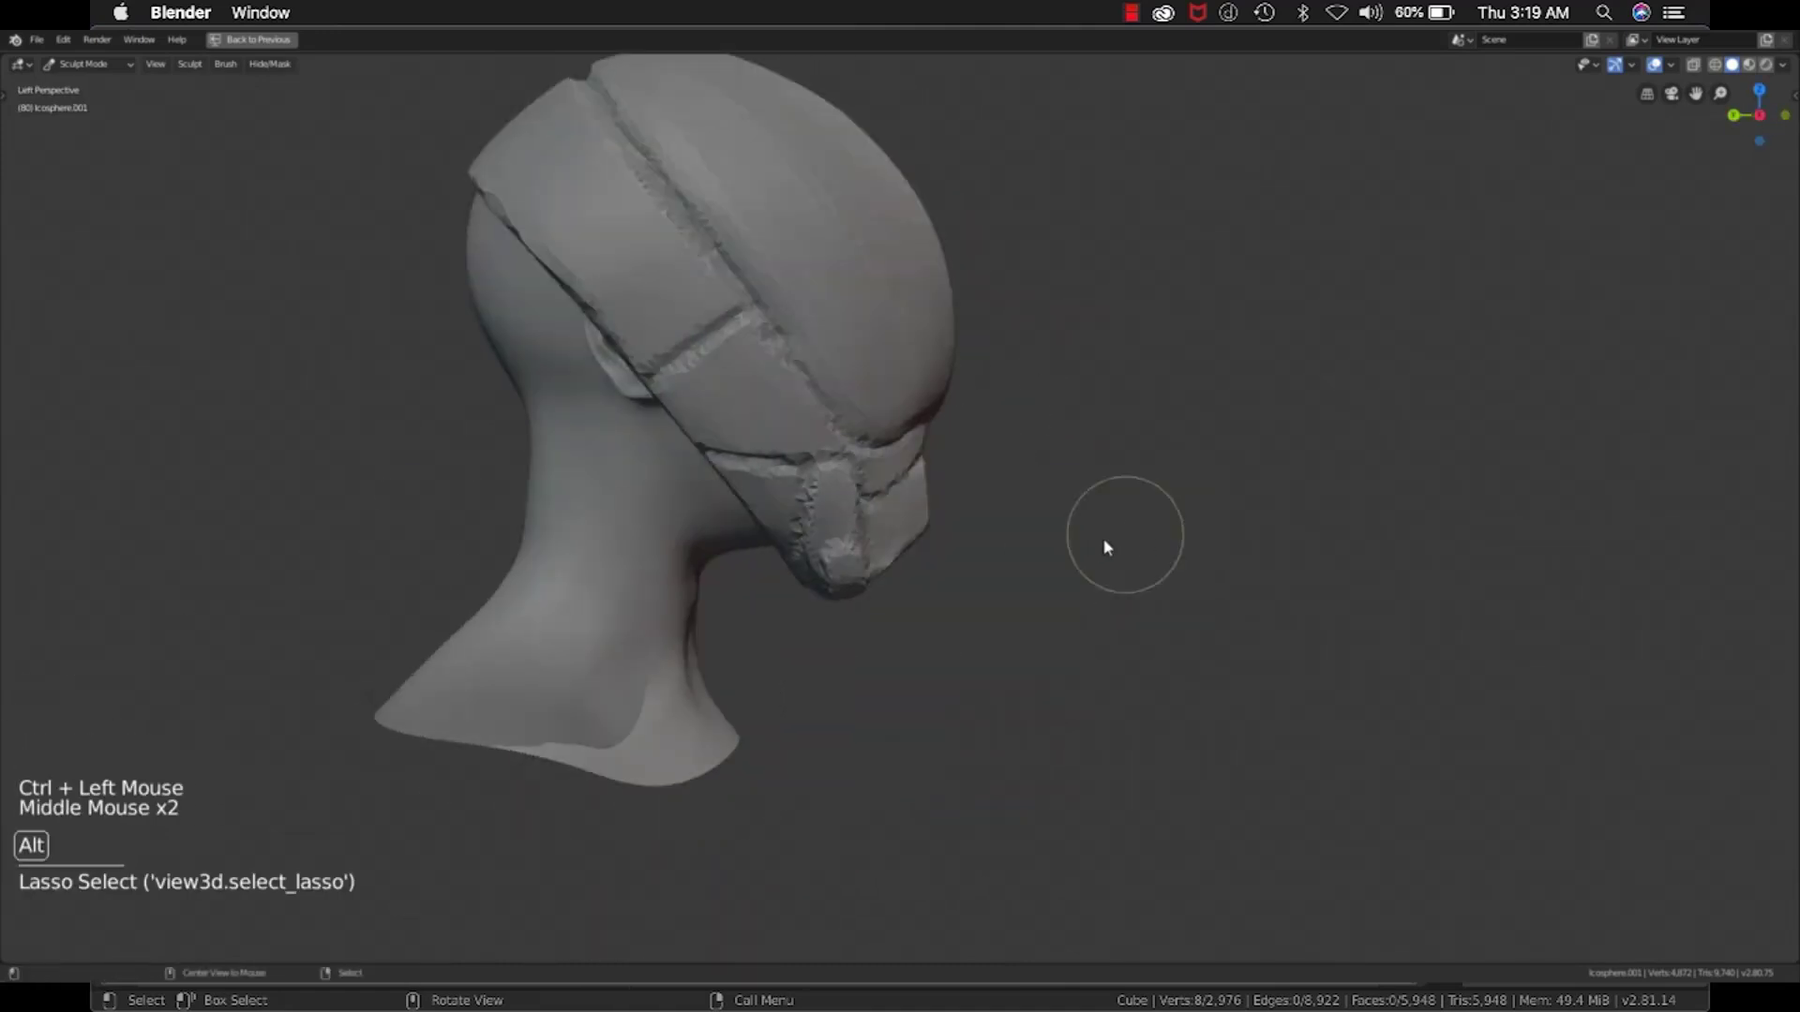
# Confirm the Decimate ratio of 0.7 in the Dyntopo Plus panel.
pyautogui.moveTo(759, 592)
pyautogui.keyDown('ctrl'); pyautogui.keyDown('shift'); pyautogui.mouseDown()
pyautogui.moveTo(790, 633)
pyautogui.moveTo(924, 703)
pyautogui.mouseUp(); pyautogui.keyUp('shift'); pyautogui.keyUp('ctrl')
pyautogui.moveTo(924, 703); pyautogui.dragTo(1105, 422, button='middle')
pyautogui.scroll(2, 1105, 422)
pyautogui.hotkey('shift', 'x')
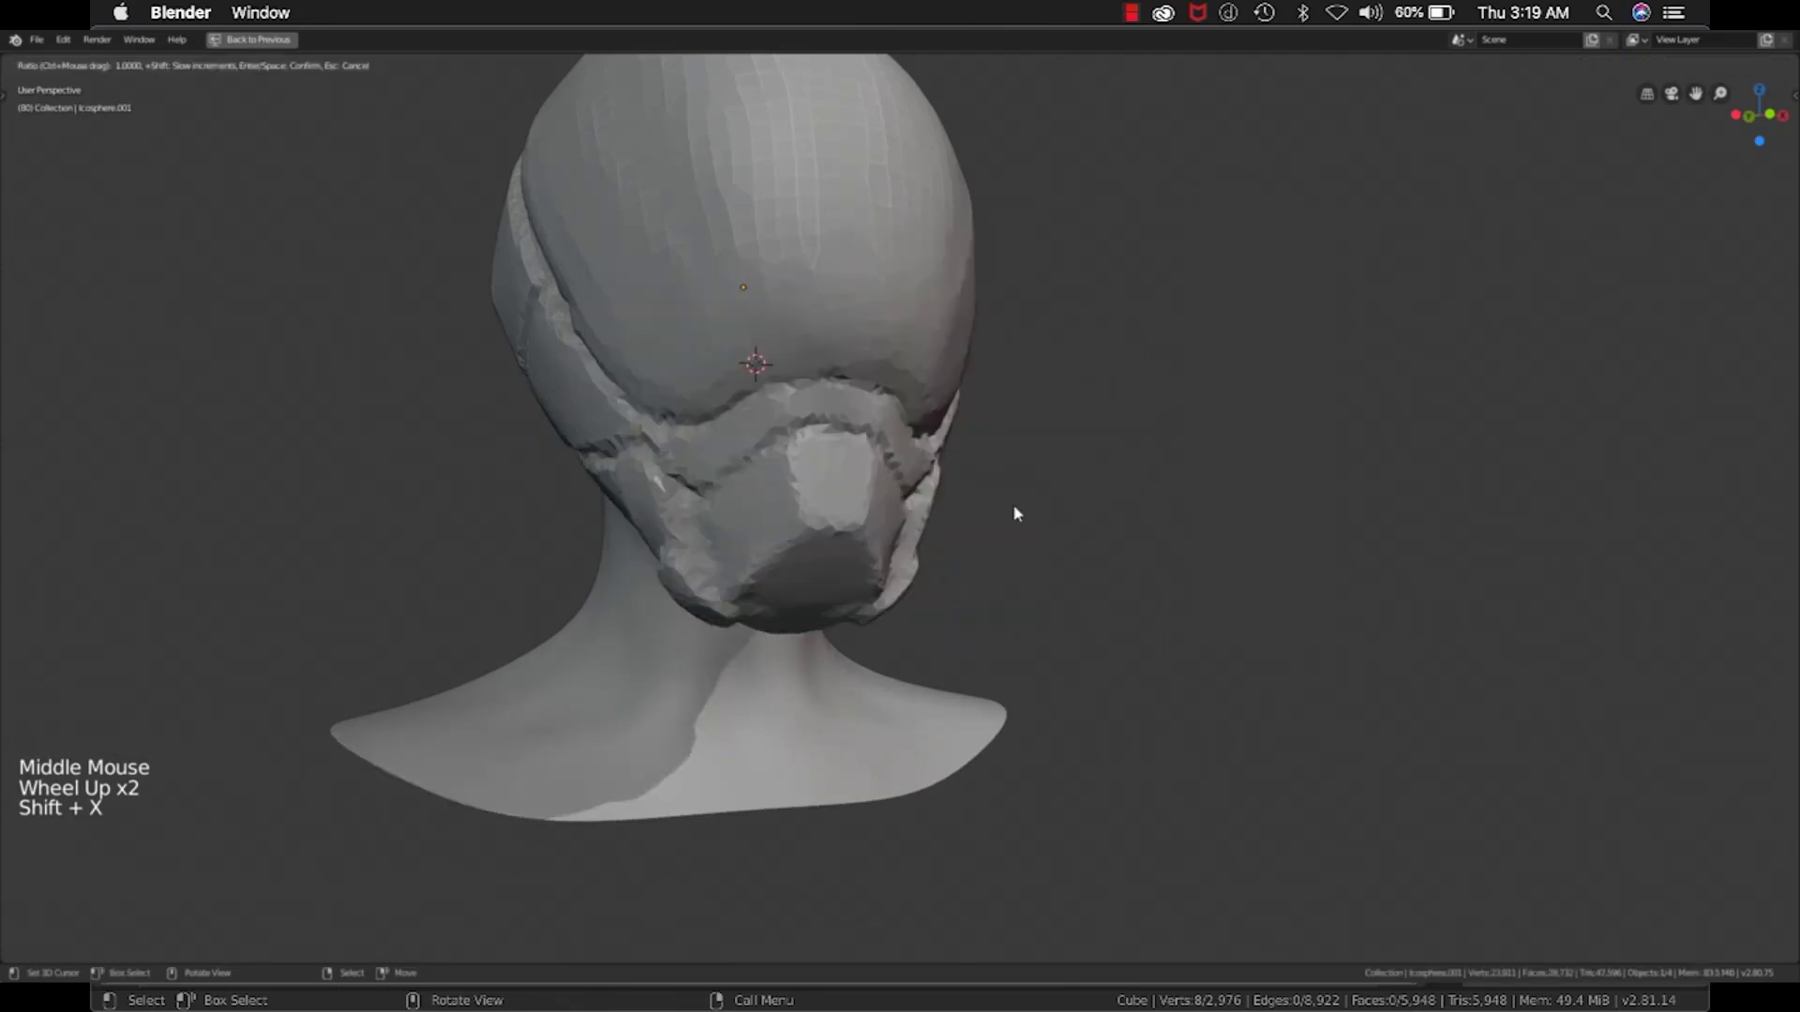
pyautogui.moveTo(1016, 510); pyautogui.dragTo(1038, 516, button='middle')
pyautogui.scroll(6, 1036, 515)
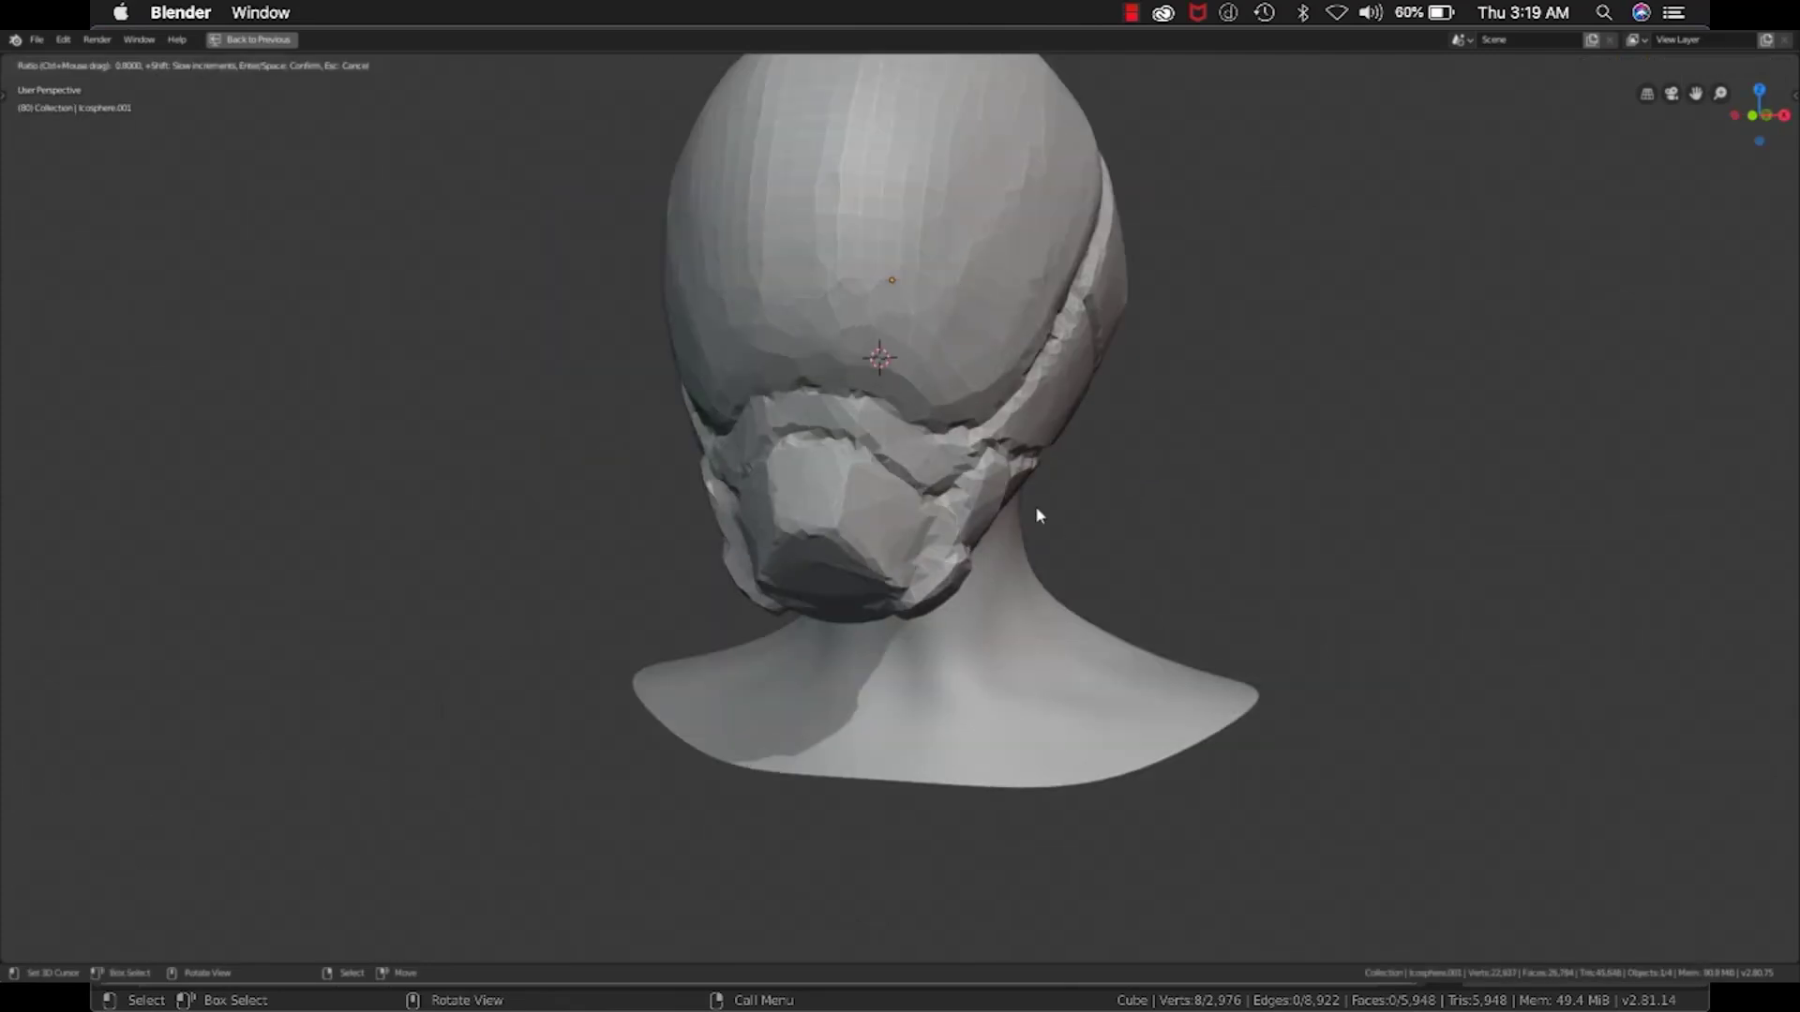
pyautogui.click(1036, 514)
# Clear the face mask with Alt+M and bring up the Dyntopo Plus panels for the fill.
pyautogui.hotkey('alt', 'm')
pyautogui.moveTo(1037, 514)
pyautogui.mouseDown(button='middle')
pyautogui.moveTo(940, 474)
pyautogui.moveTo(968, 489)
pyautogui.mouseUp(button='middle')
pyautogui.scroll(-3, 940, 475)
pyautogui.scroll(2, 968, 490)
pyautogui.hotkey('shift', 'x')
# Fill the head with mask, switch to the Mask brush, then clear the mask with Alt+M.
pyautogui.hotkey('ctrl', 'i')
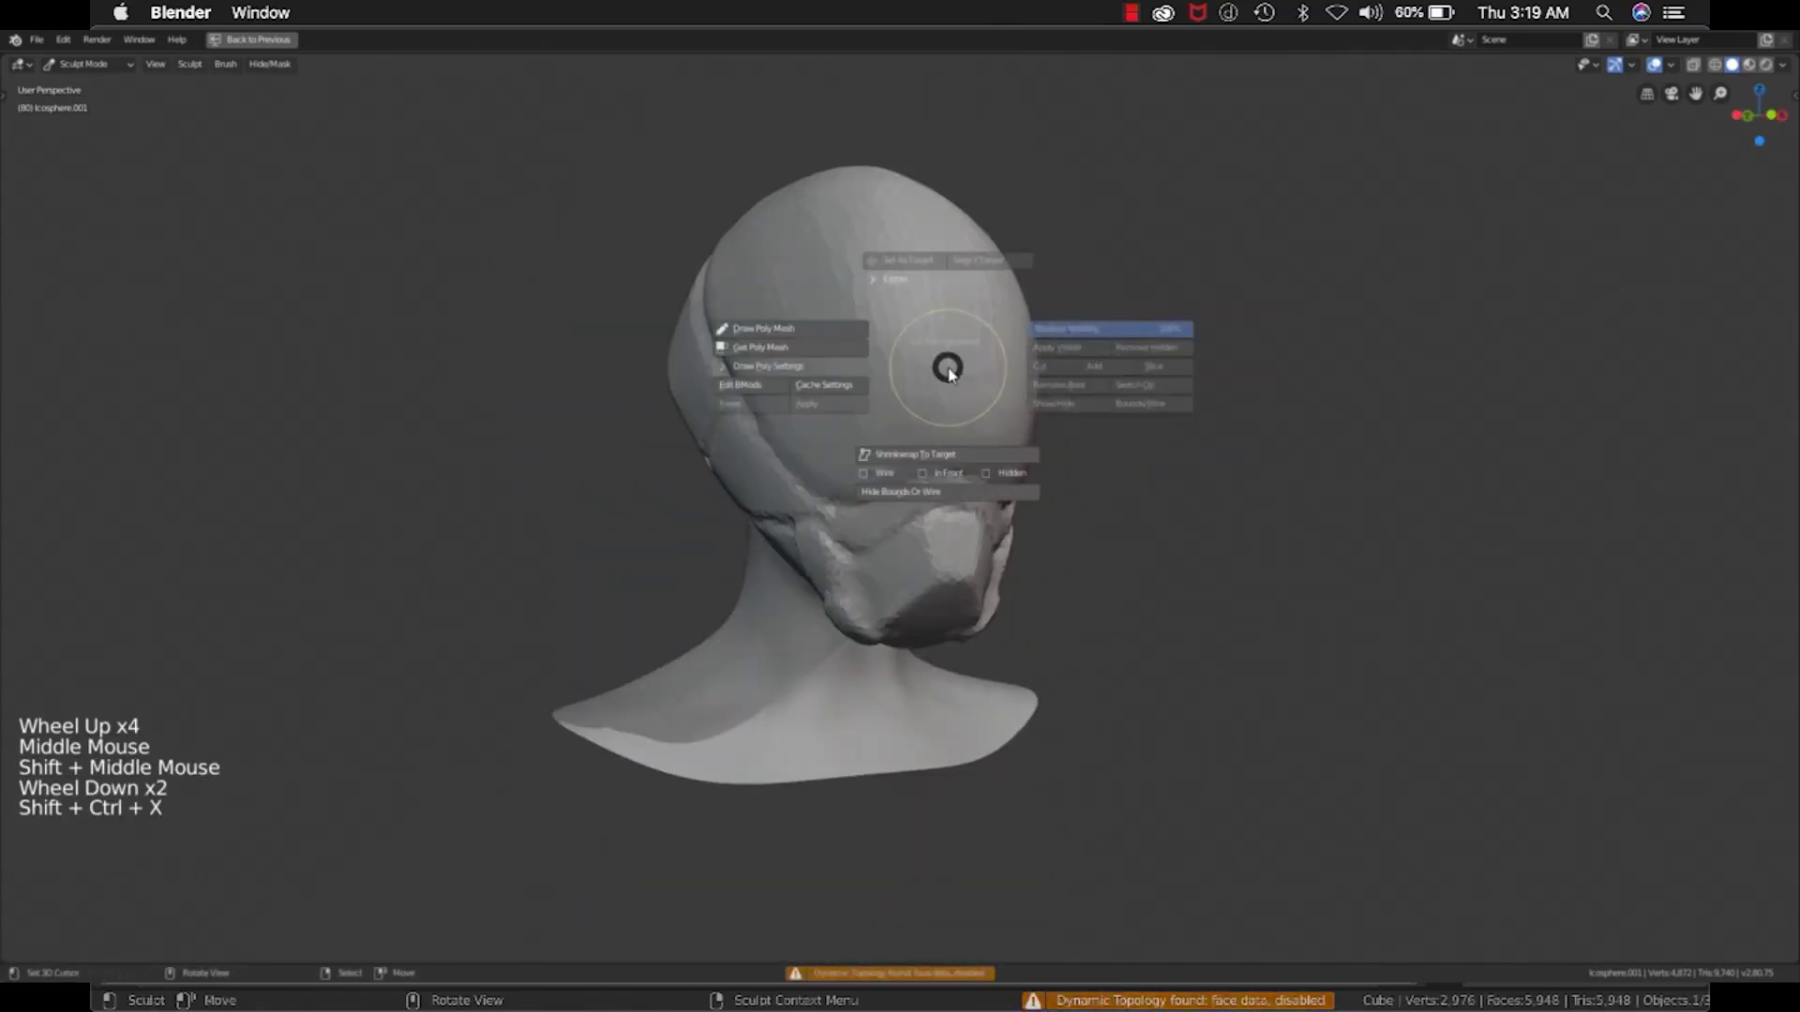
pyautogui.hotkey('shift', 'x')
pyautogui.moveTo(964, 535); pyautogui.dragTo(937, 441, button='middle')
pyautogui.keyDown('shift'); pyautogui.moveTo(937, 441); pyautogui.dragTo(763, 427, button='middle'); pyautogui.keyUp('shift')
pyautogui.press('m')
pyautogui.scroll(-2, 863, 450)
pyautogui.press('q')
pyautogui.scroll(2, 993, 486)
pyautogui.hotkey('alt', 'm')
pyautogui.scroll(1, 957, 491)
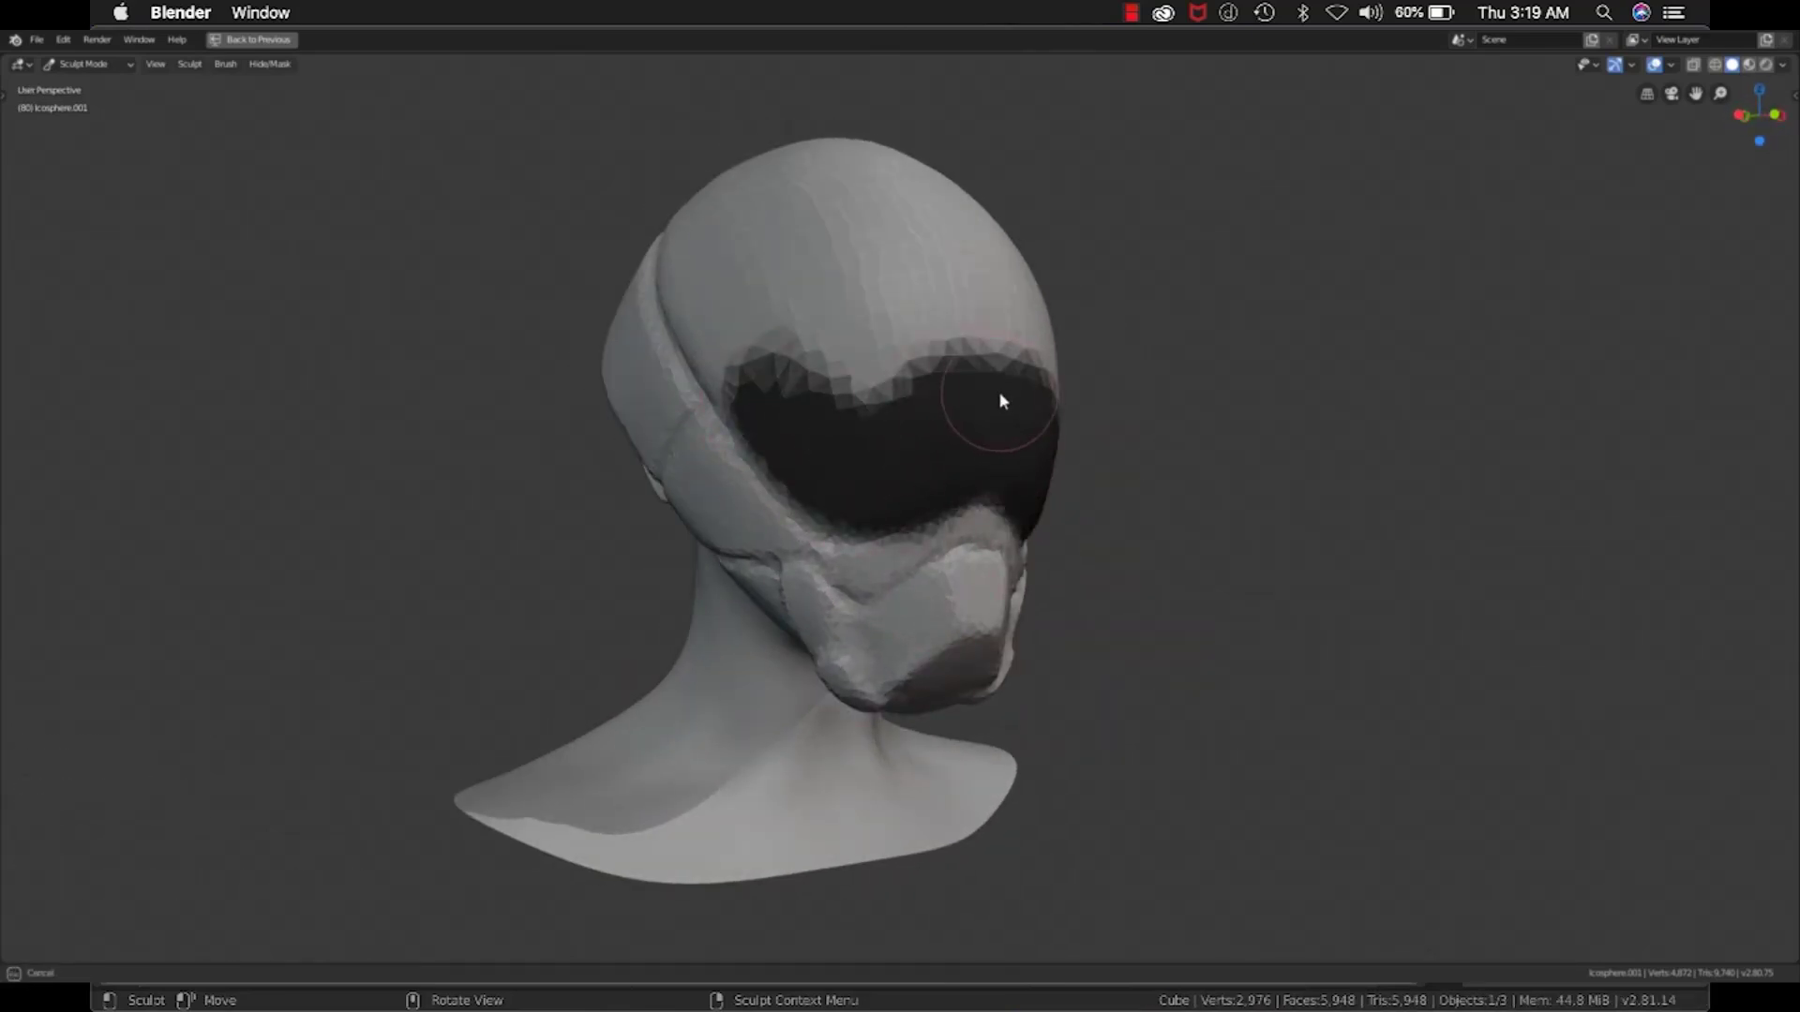
# Set the Mask brush strength to 0.361 and erase stray mask from the forehead band.
pyautogui.hotkey('shift', 'f')
pyautogui.moveTo(771, 366); pyautogui.dragTo(581, 356, button='middle')
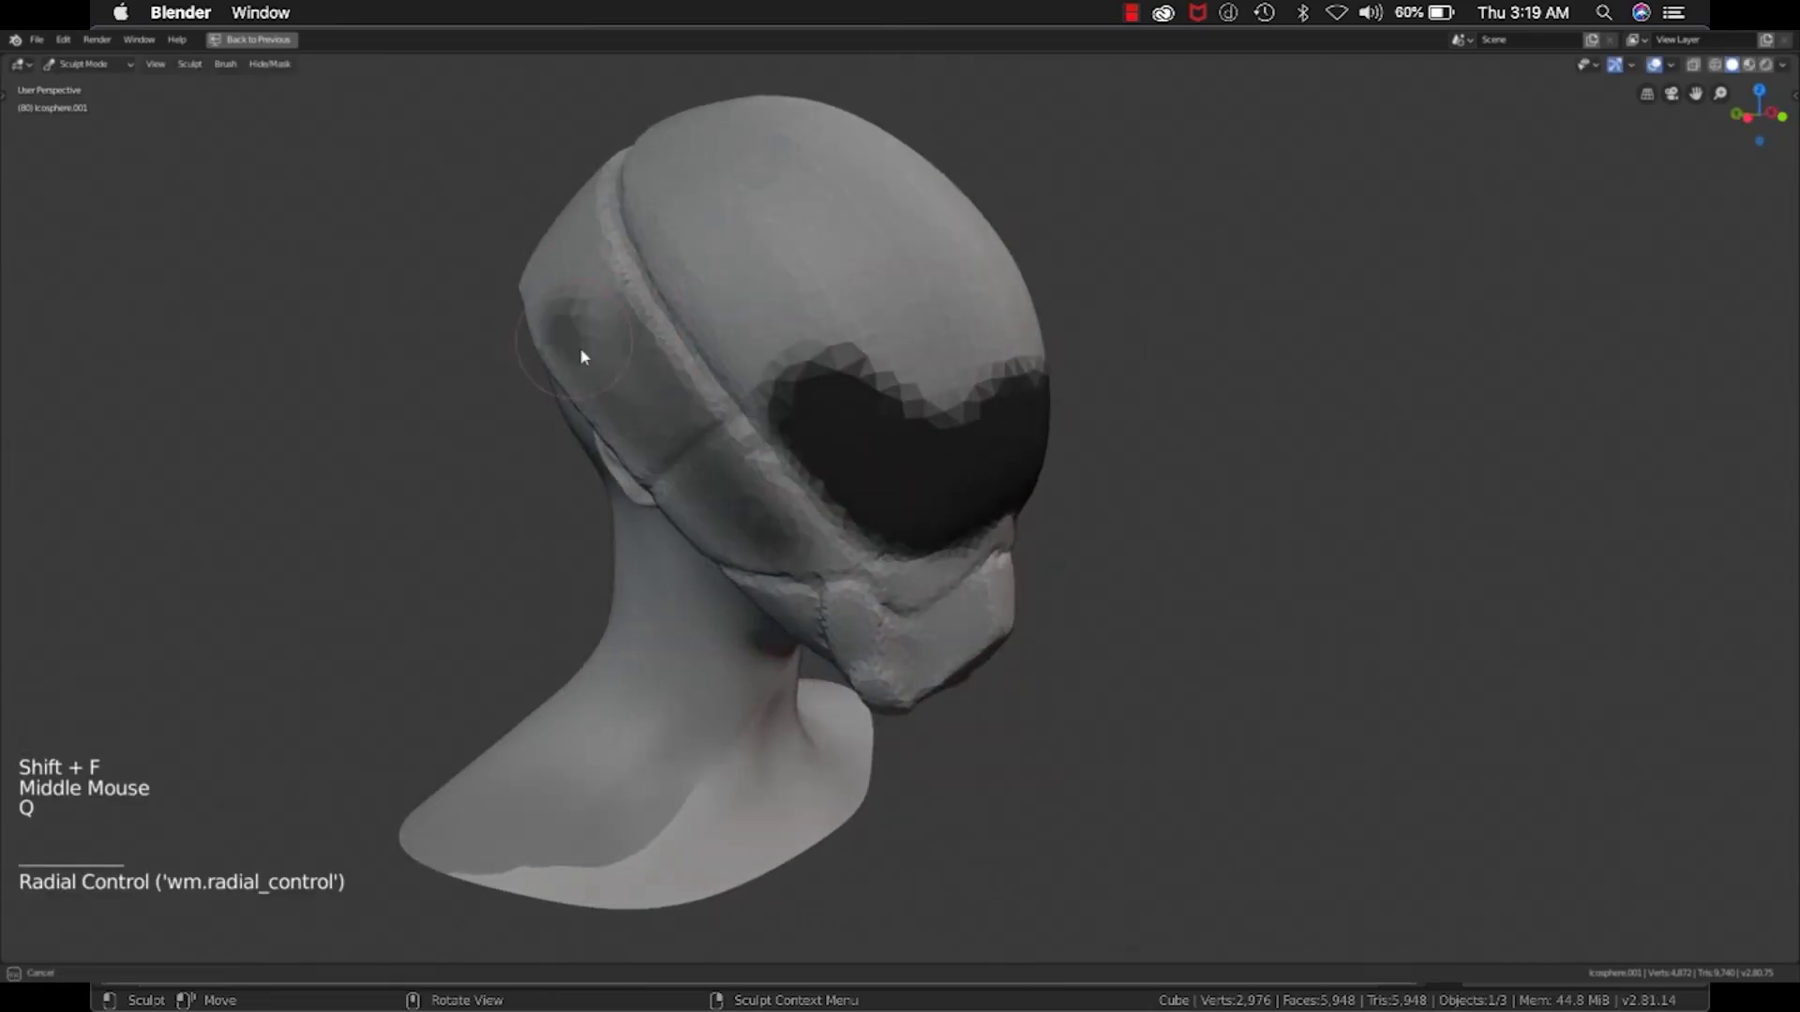
pyautogui.hotkey('shift', 'x')
pyautogui.hotkey('shift', 'f')
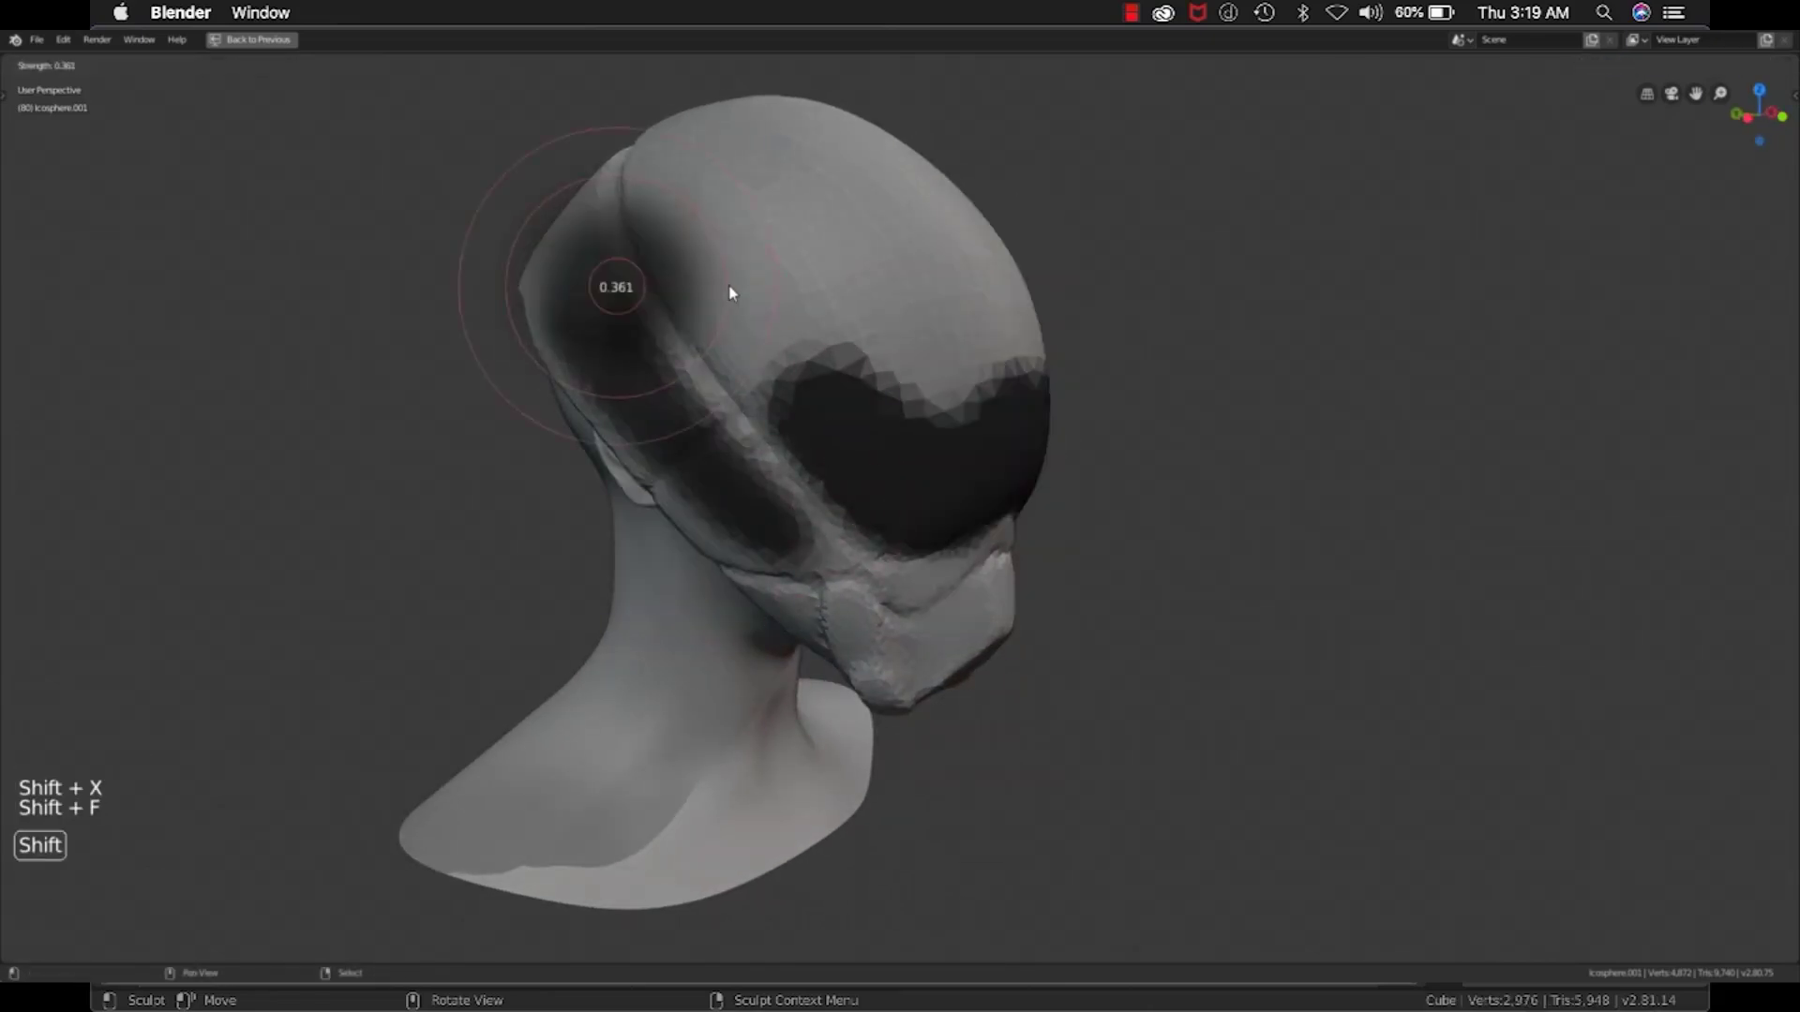
pyautogui.click(714, 260)
pyautogui.hotkey('shift', 'f')
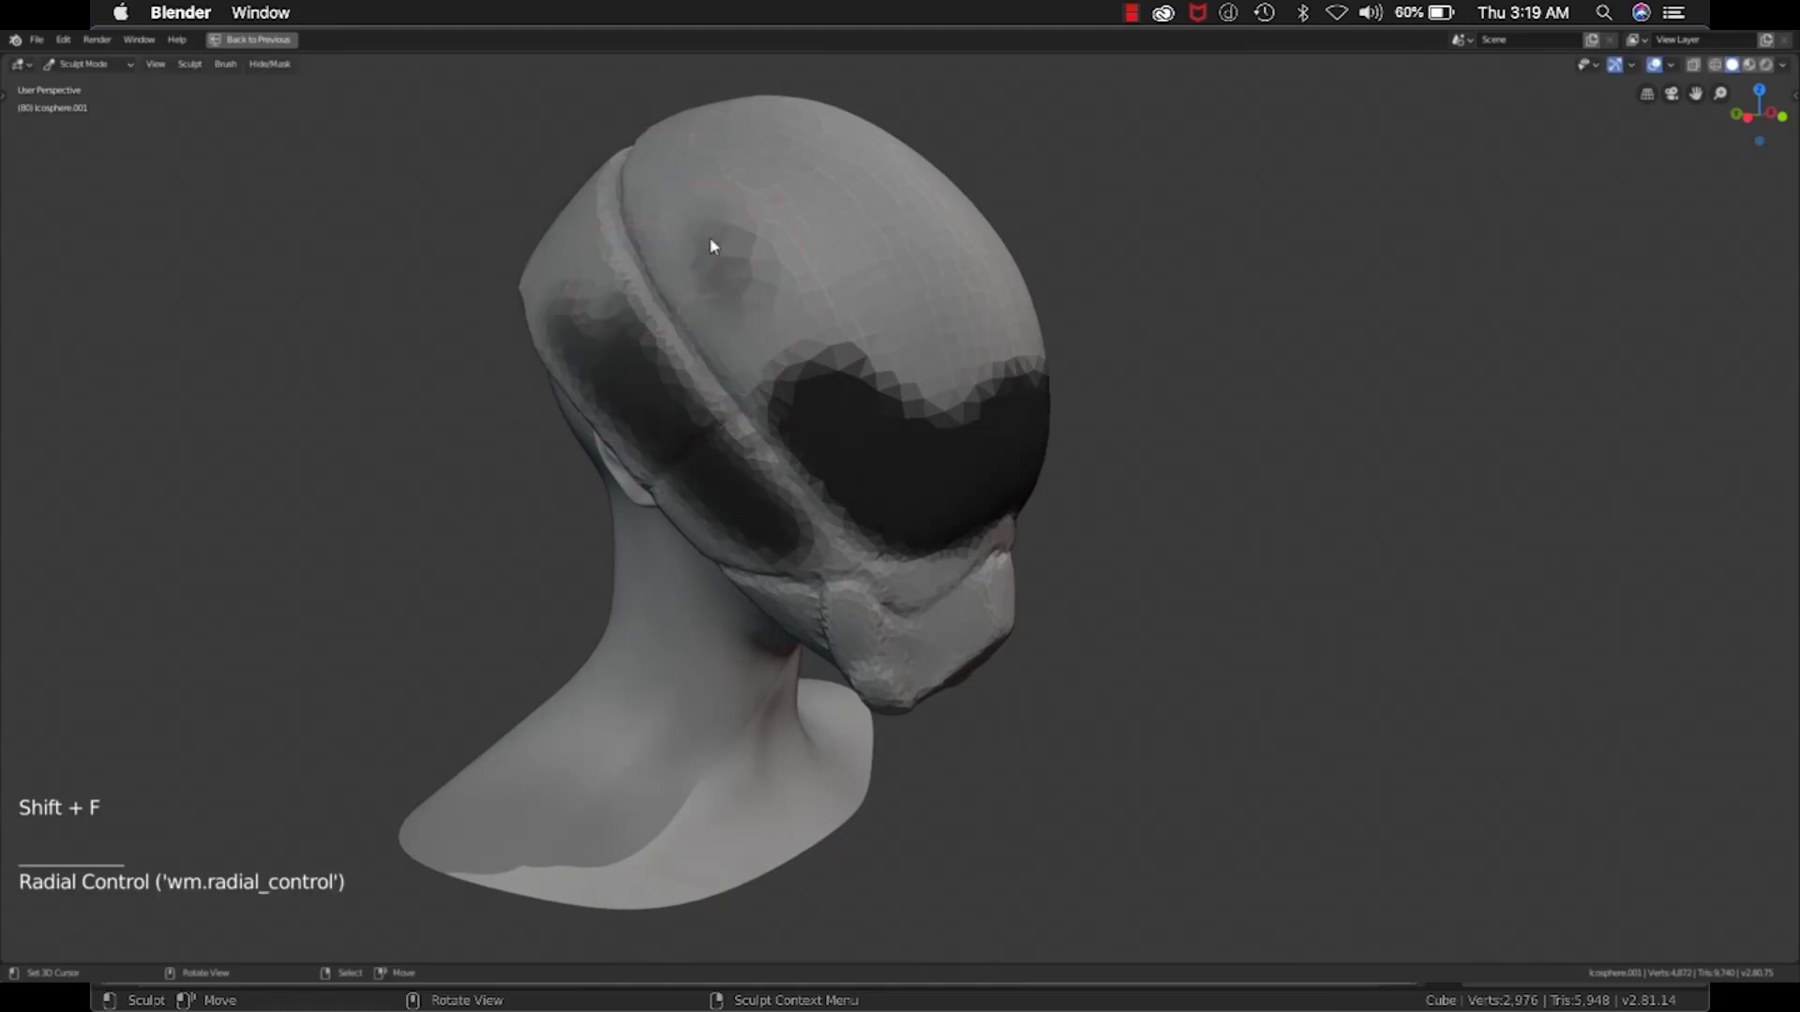
pyautogui.keyDown('shift'); pyautogui.moveTo(715, 250); pyautogui.dragTo(828, 335, button='middle'); pyautogui.keyUp('shift')
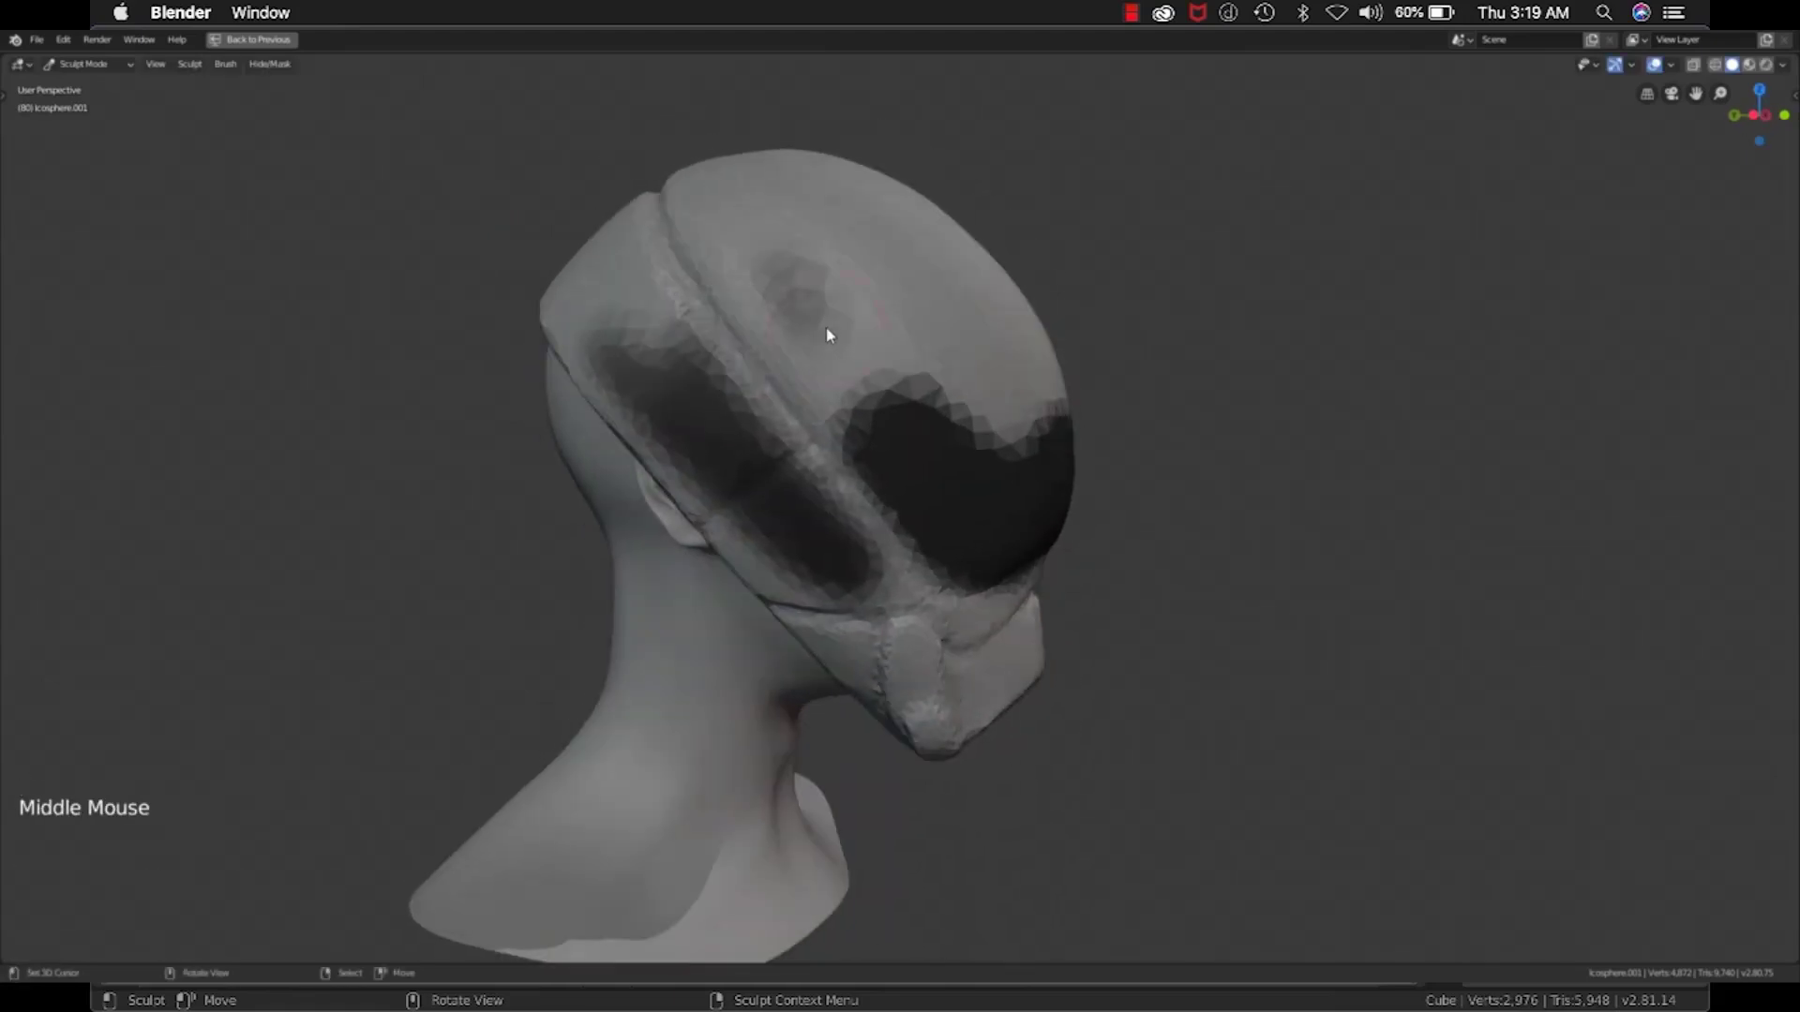
pyautogui.hotkey('shift', 'x')
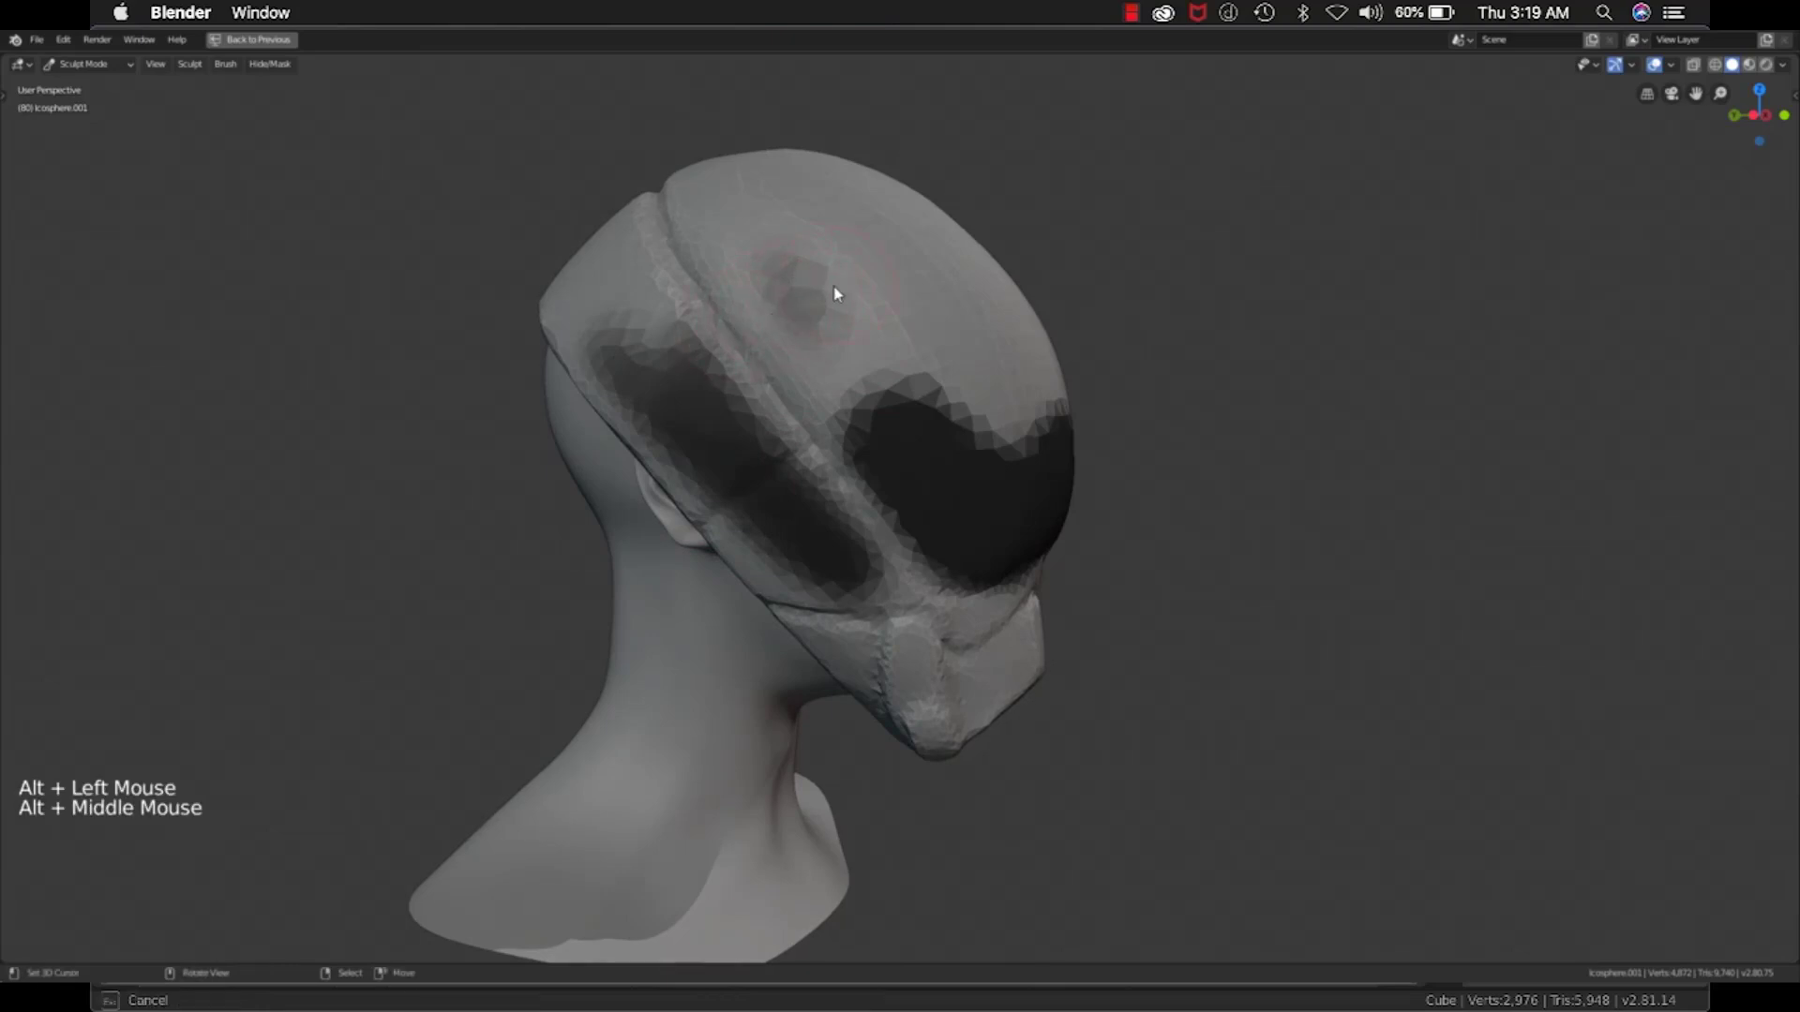
pyautogui.keyDown('alt'); pyautogui.moveTo(785, 313); pyautogui.dragTo(812, 567); pyautogui.keyUp('alt')
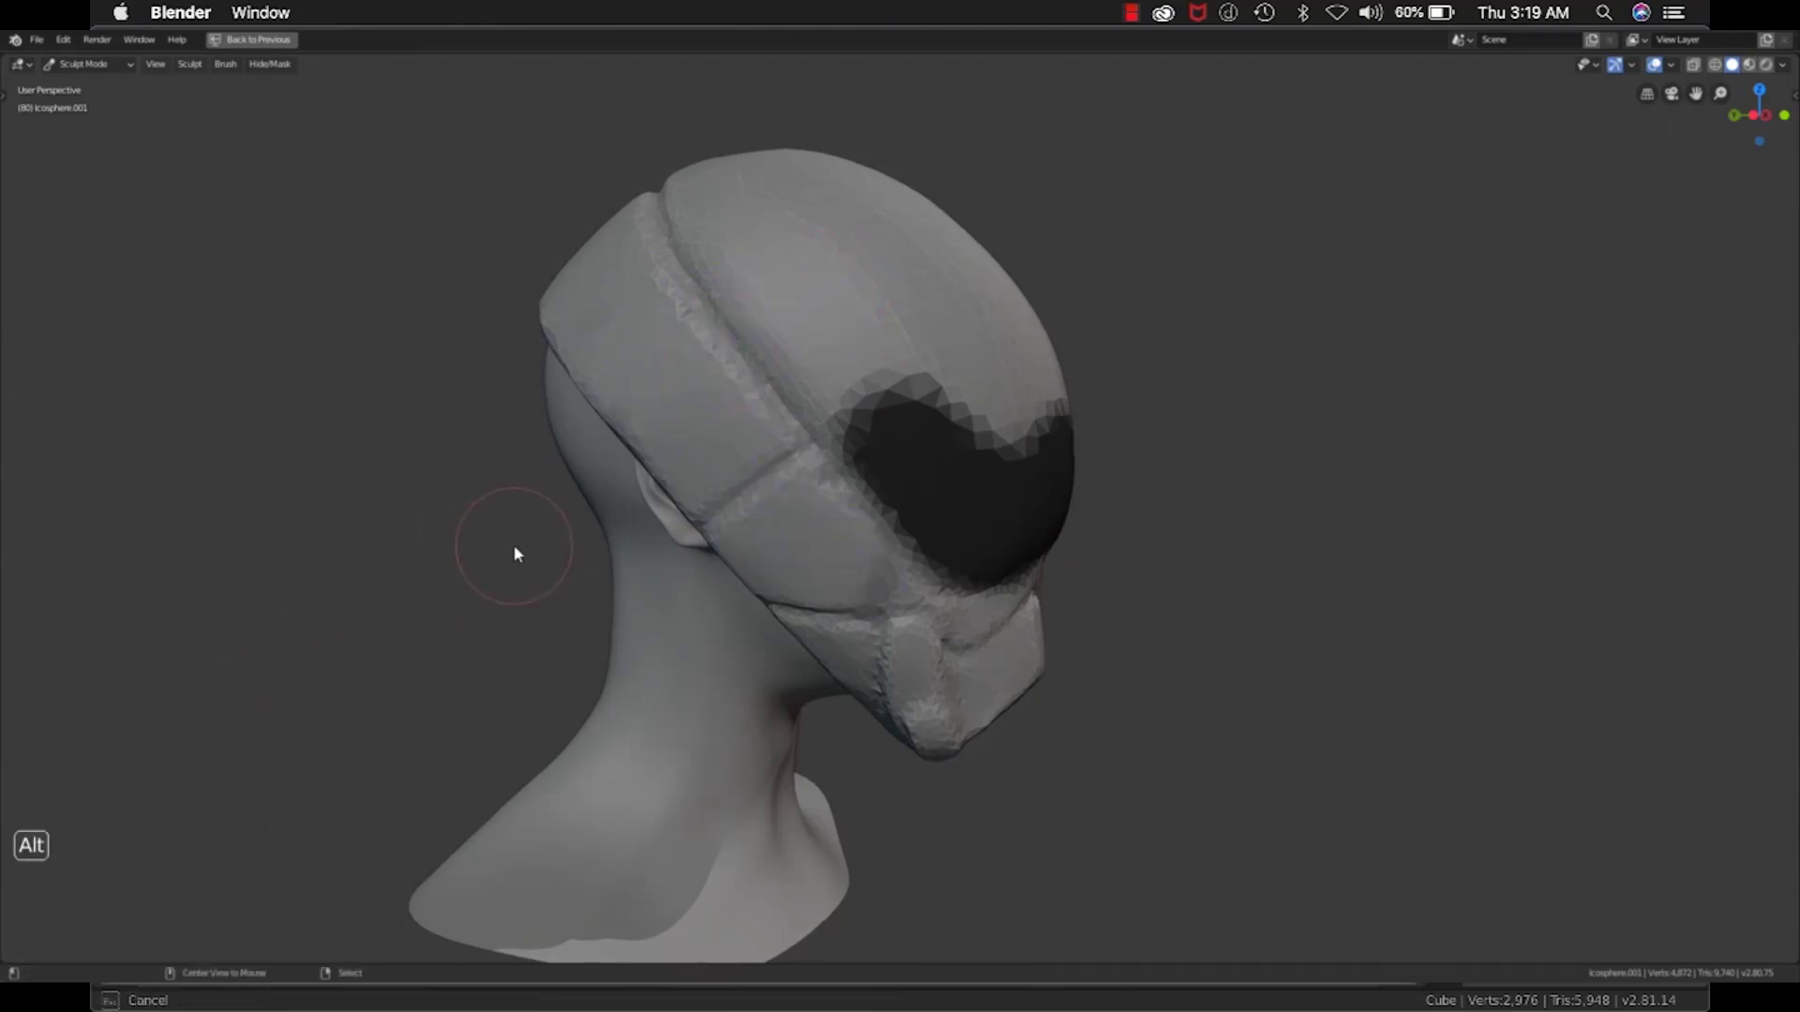
pyautogui.hotkey('alt', 'q')
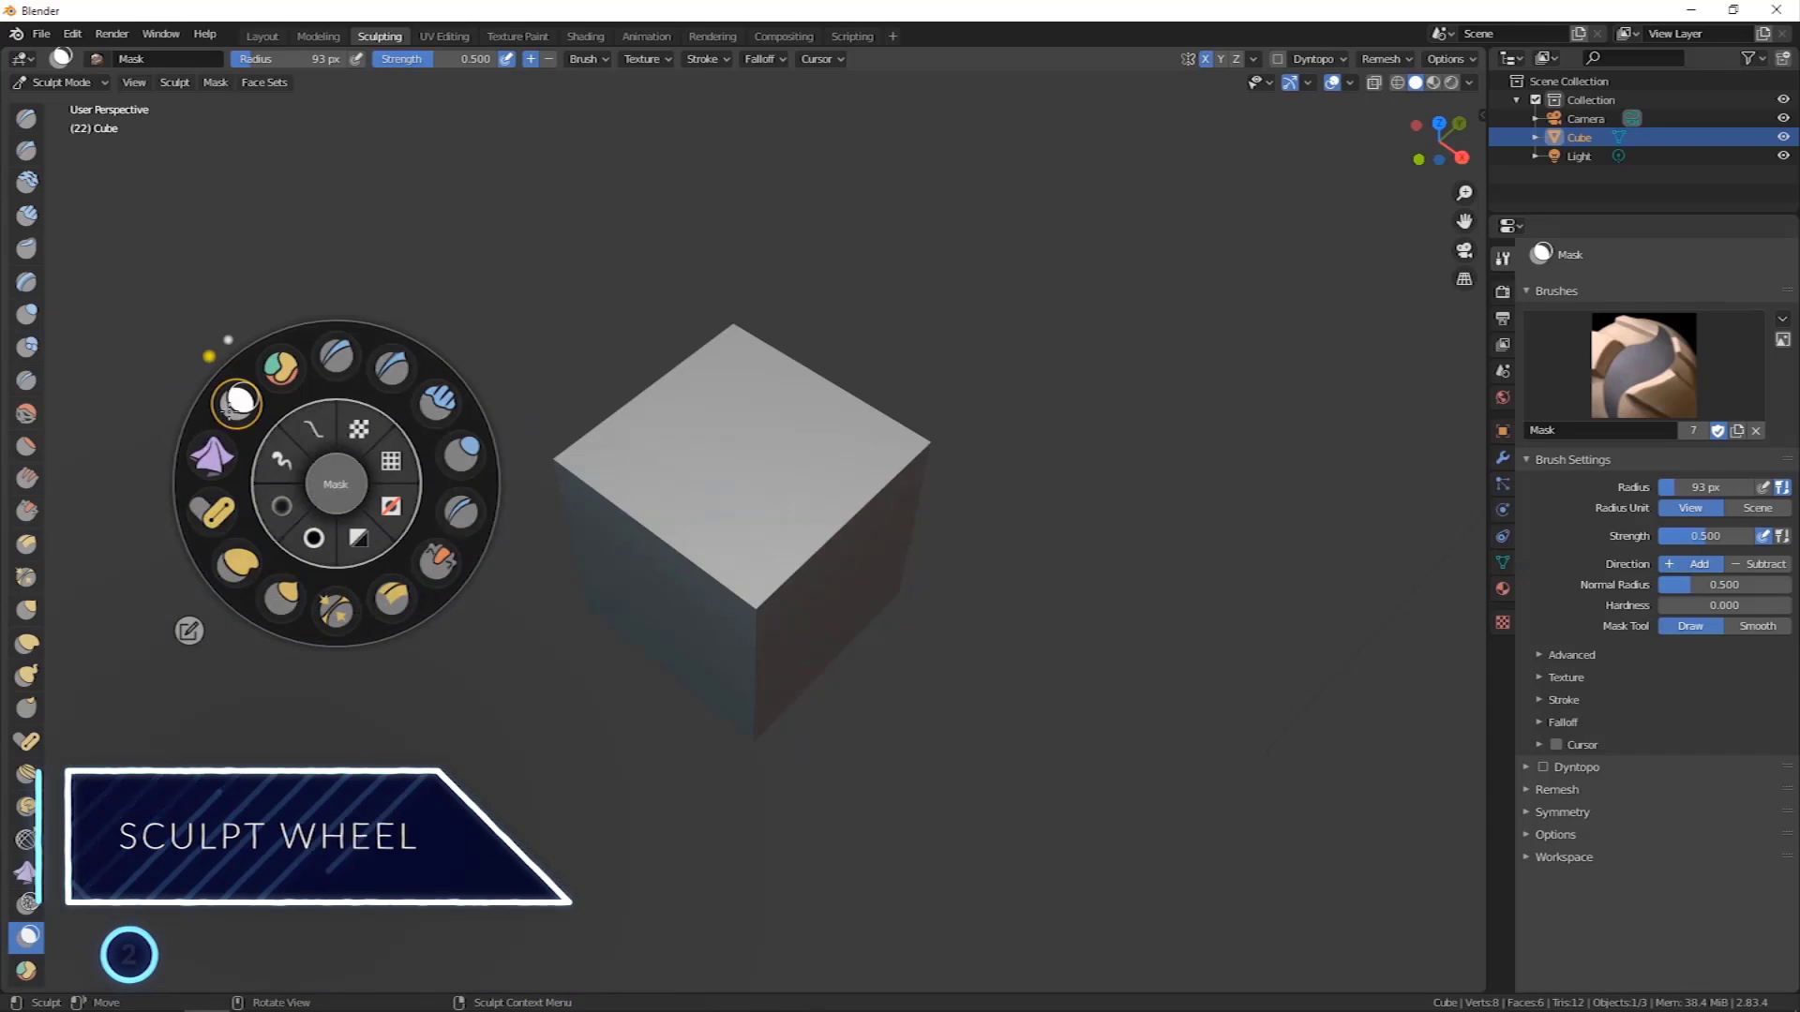
# Pick the Draw Sharp brush from the Sculpt Wheel and adjust its settings.
pyautogui.click(392, 368)
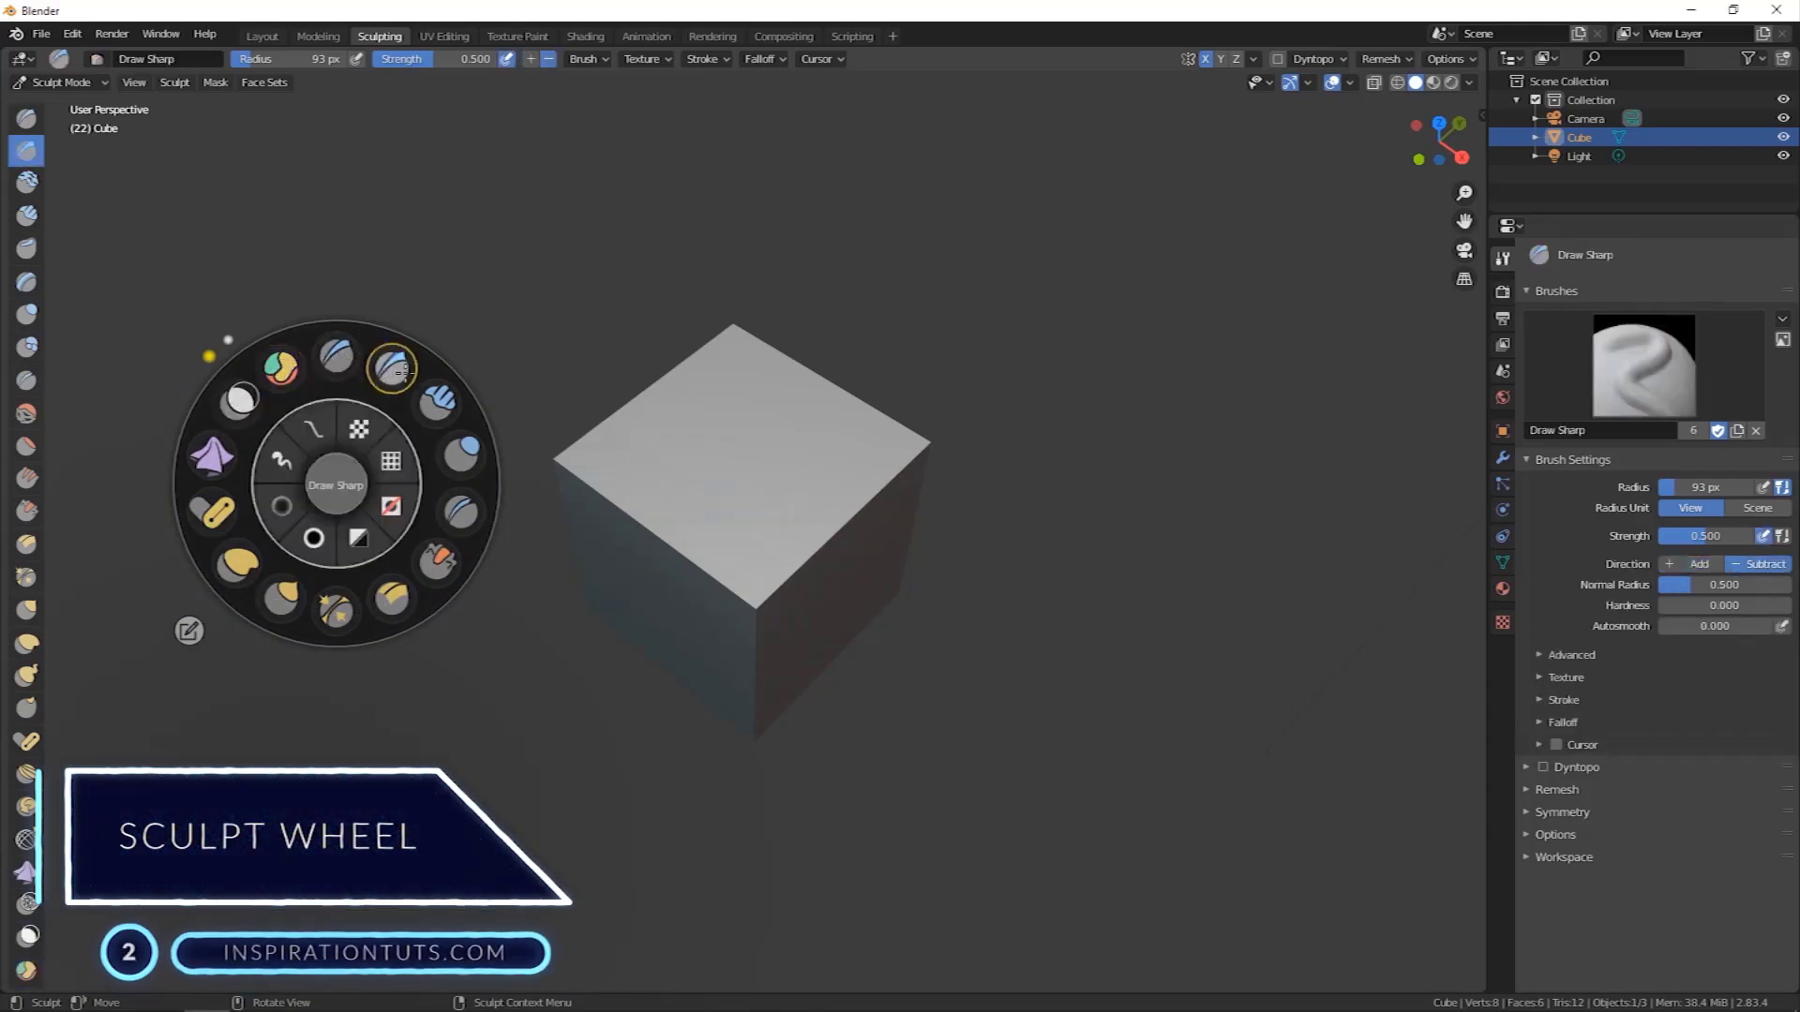
pyautogui.click(336, 356)
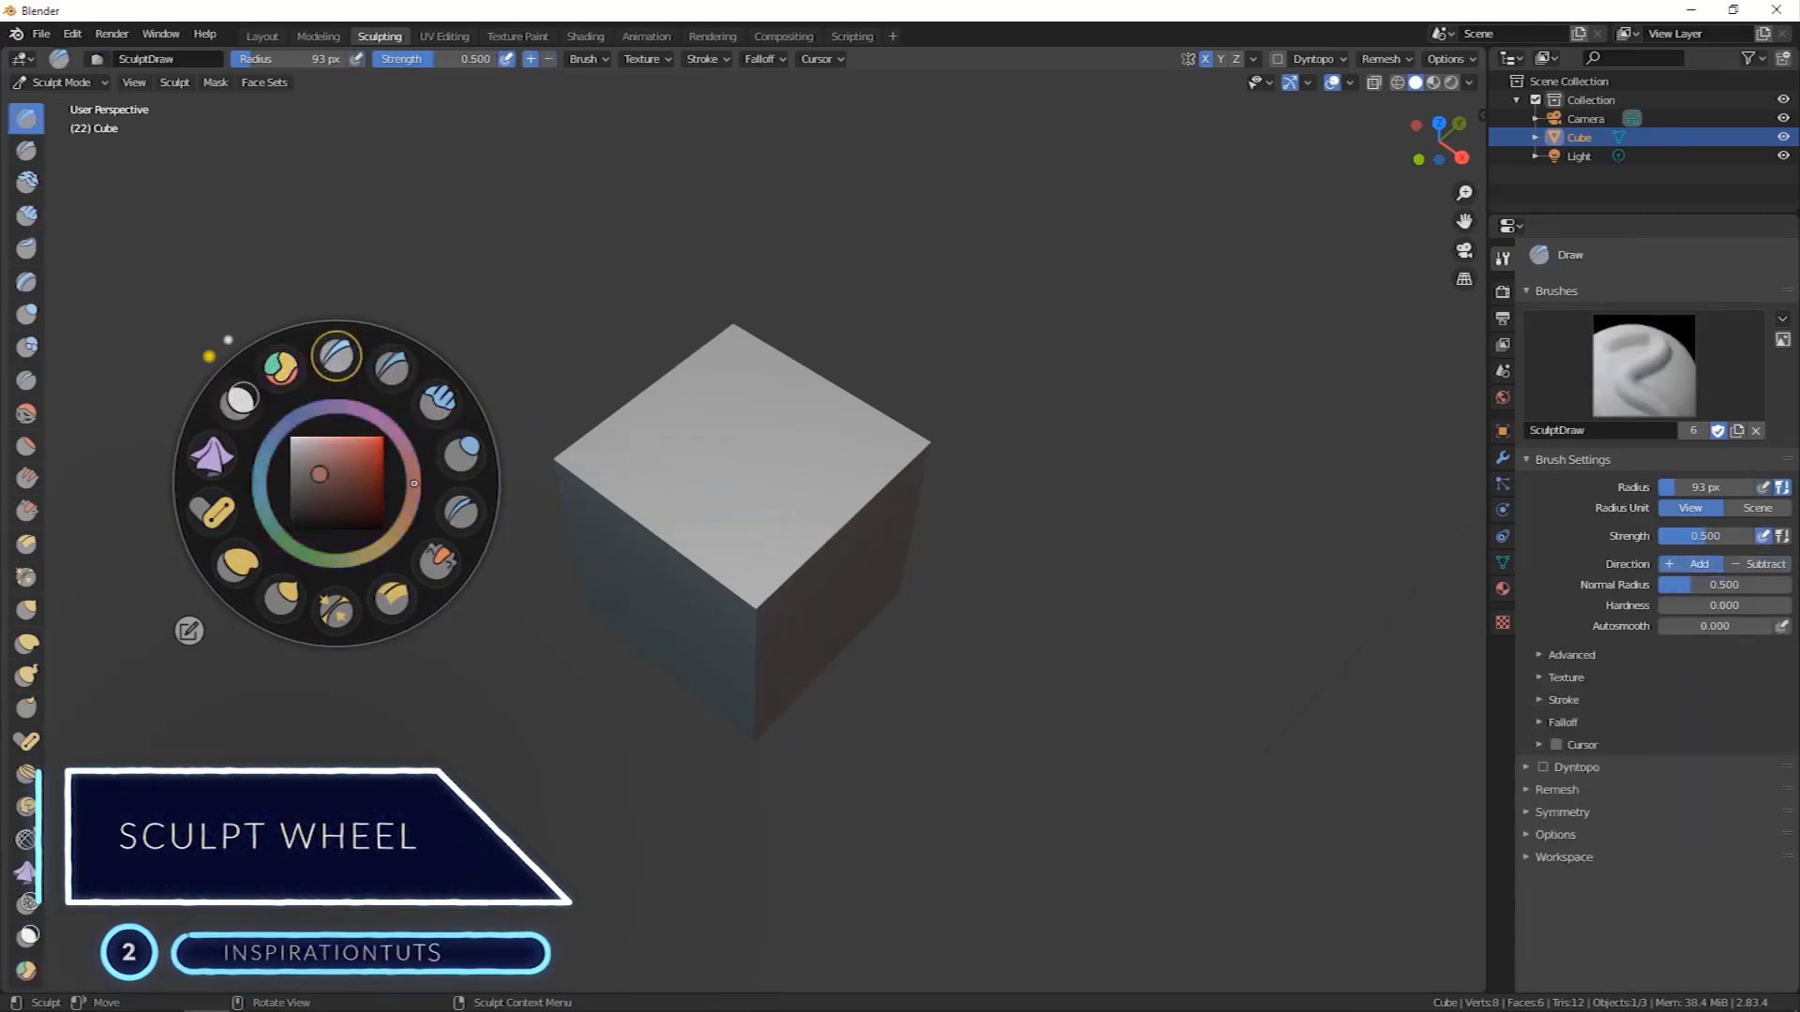
pyautogui.moveTo(320, 474); pyautogui.dragTo(363, 507)
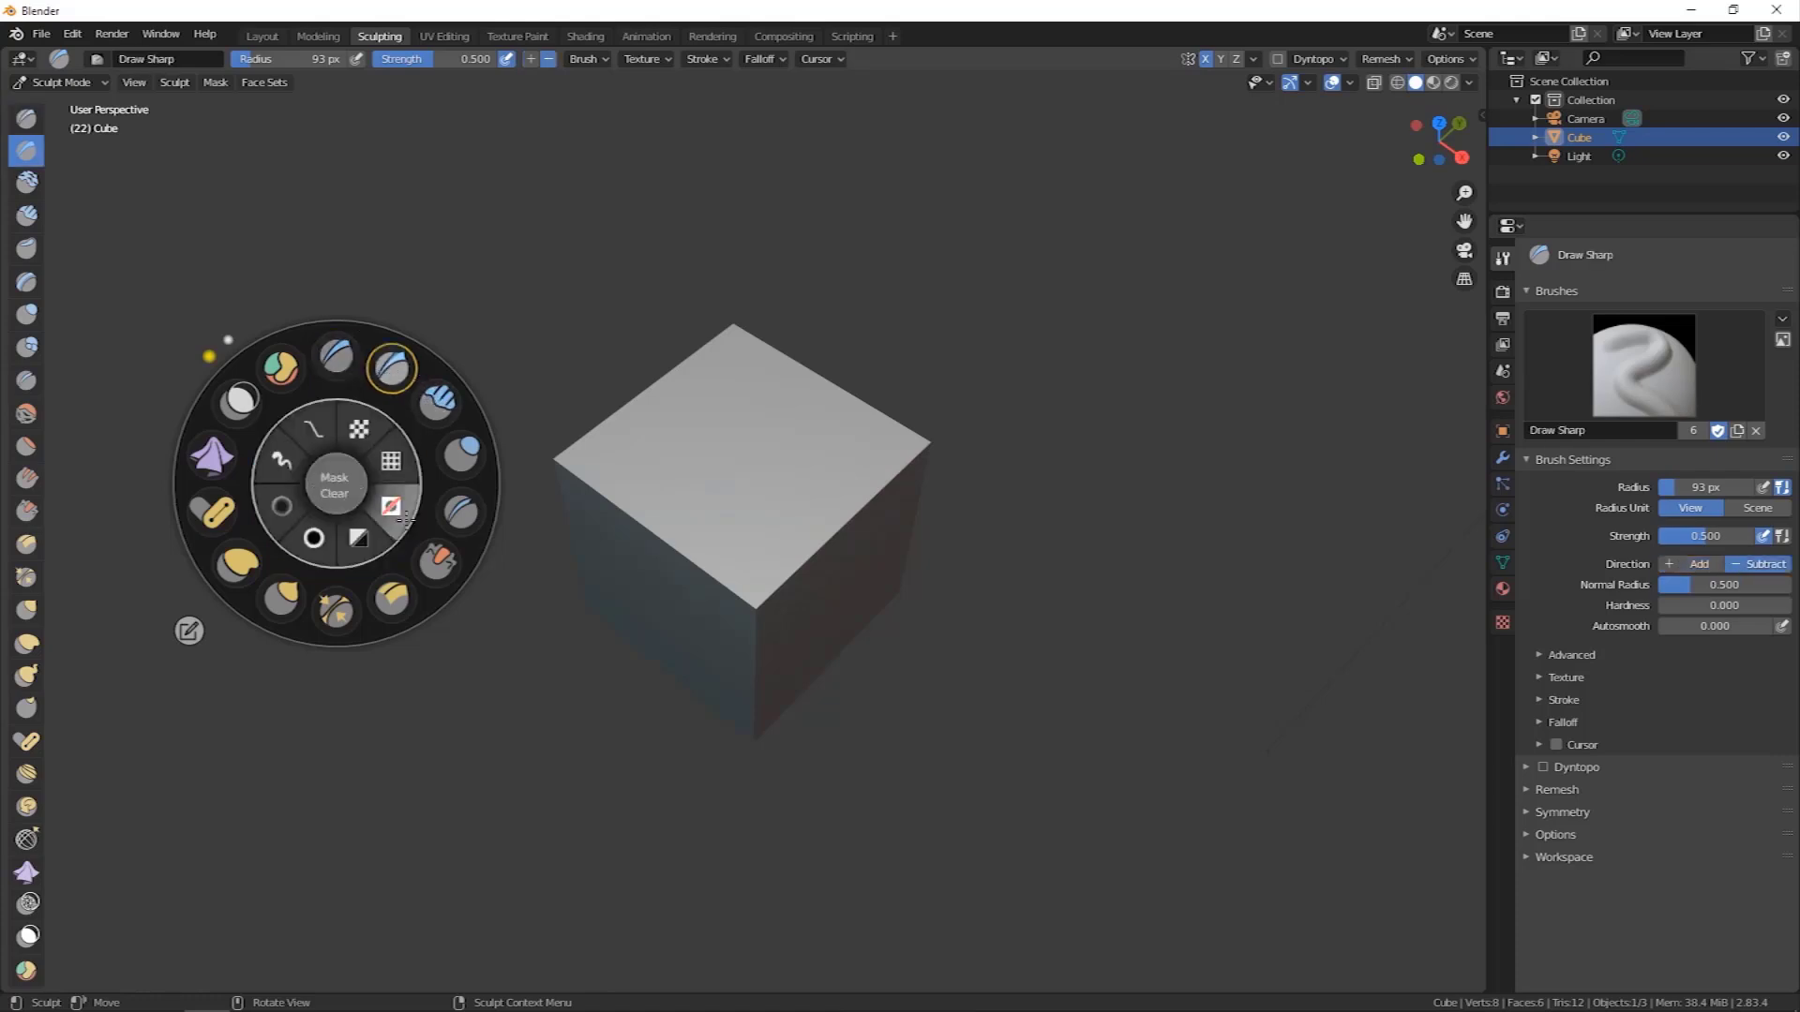
pyautogui.click(392, 460)
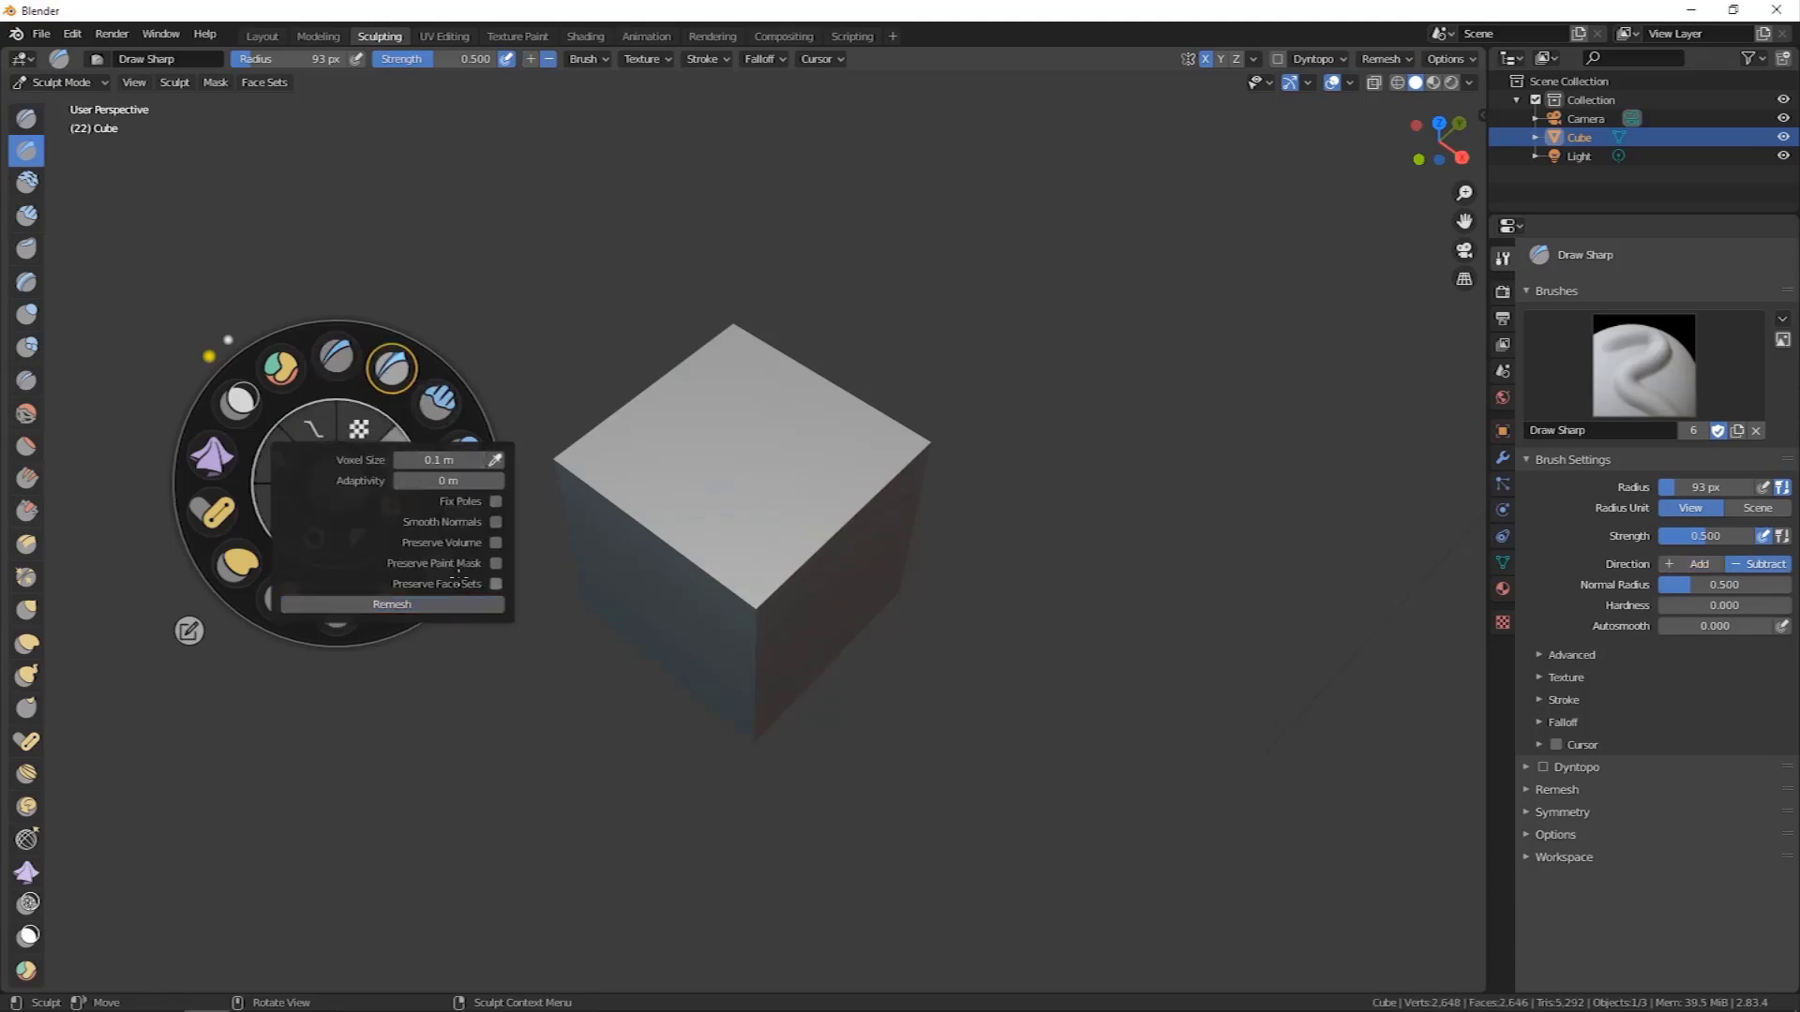
pyautogui.press('Escape')
# Carve two parallel grooves across the cube's top face and one into its front.
pyautogui.moveTo(747, 386); pyautogui.dragTo(636, 474)
pyautogui.moveTo(812, 443); pyautogui.dragTo(719, 549)
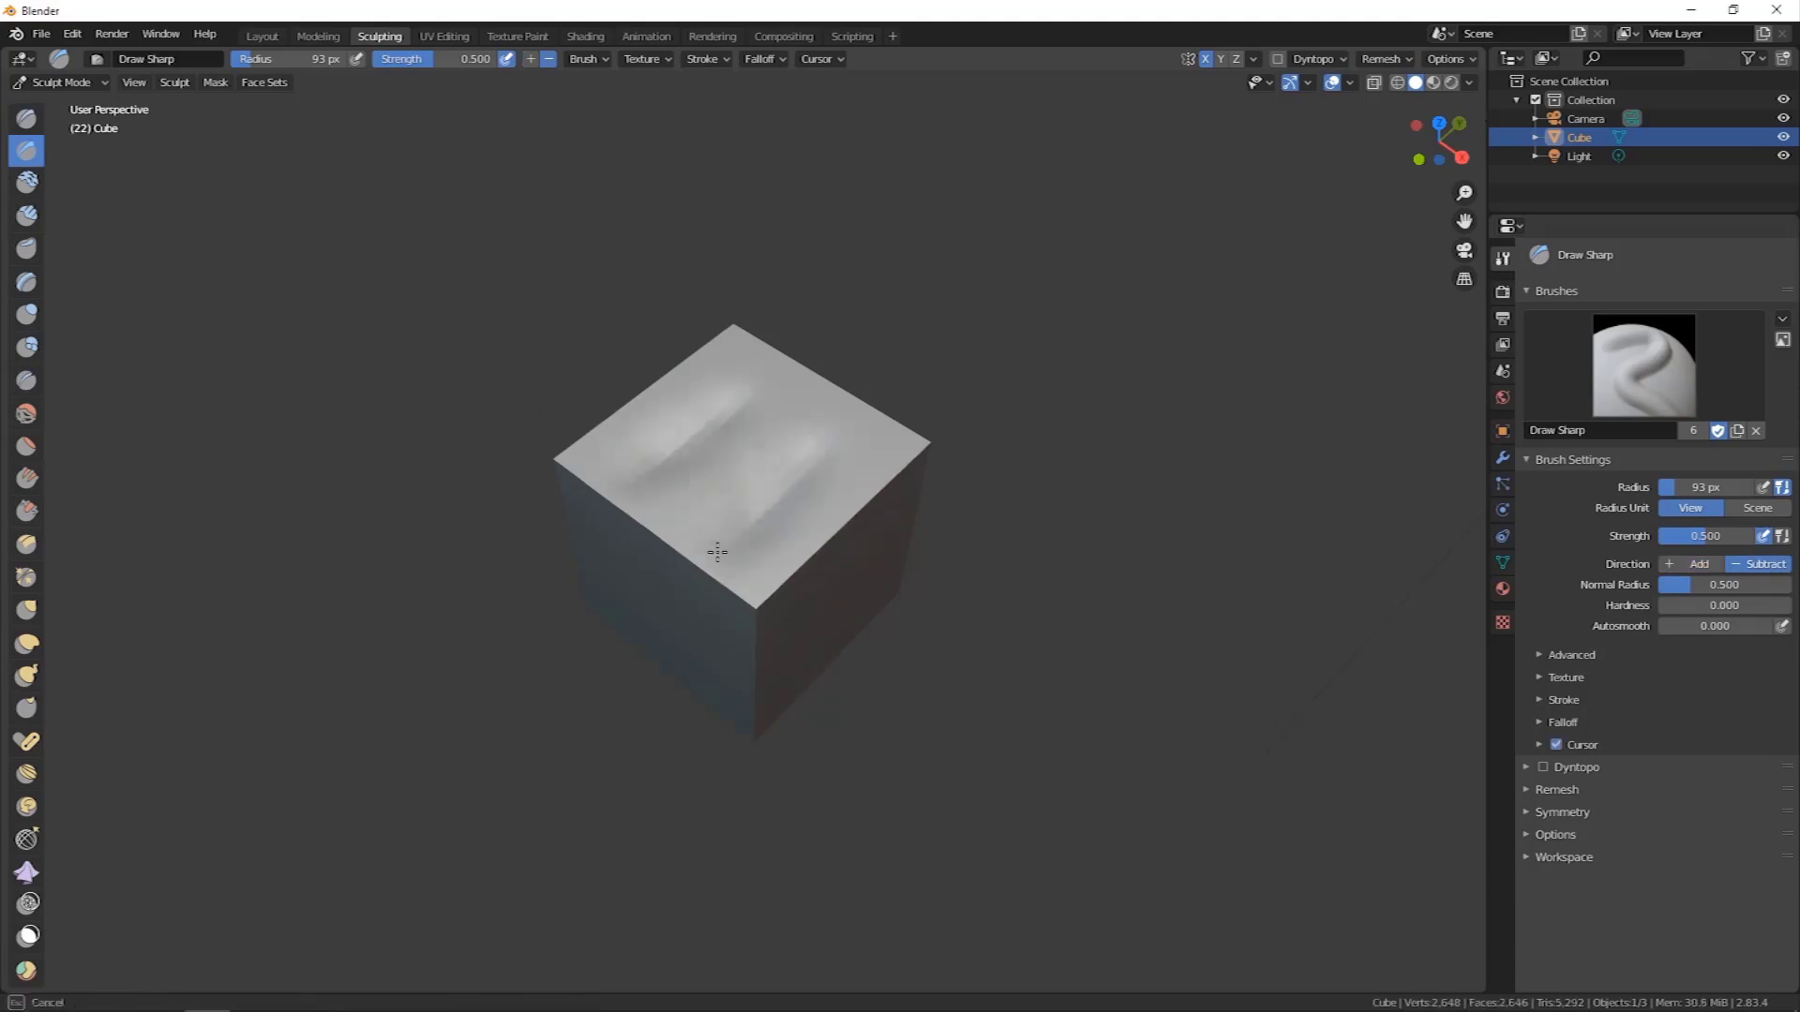
pyautogui.moveTo(863, 439); pyautogui.dragTo(763, 643, button='middle')
pyautogui.moveTo(811, 511); pyautogui.dragTo(763, 670)
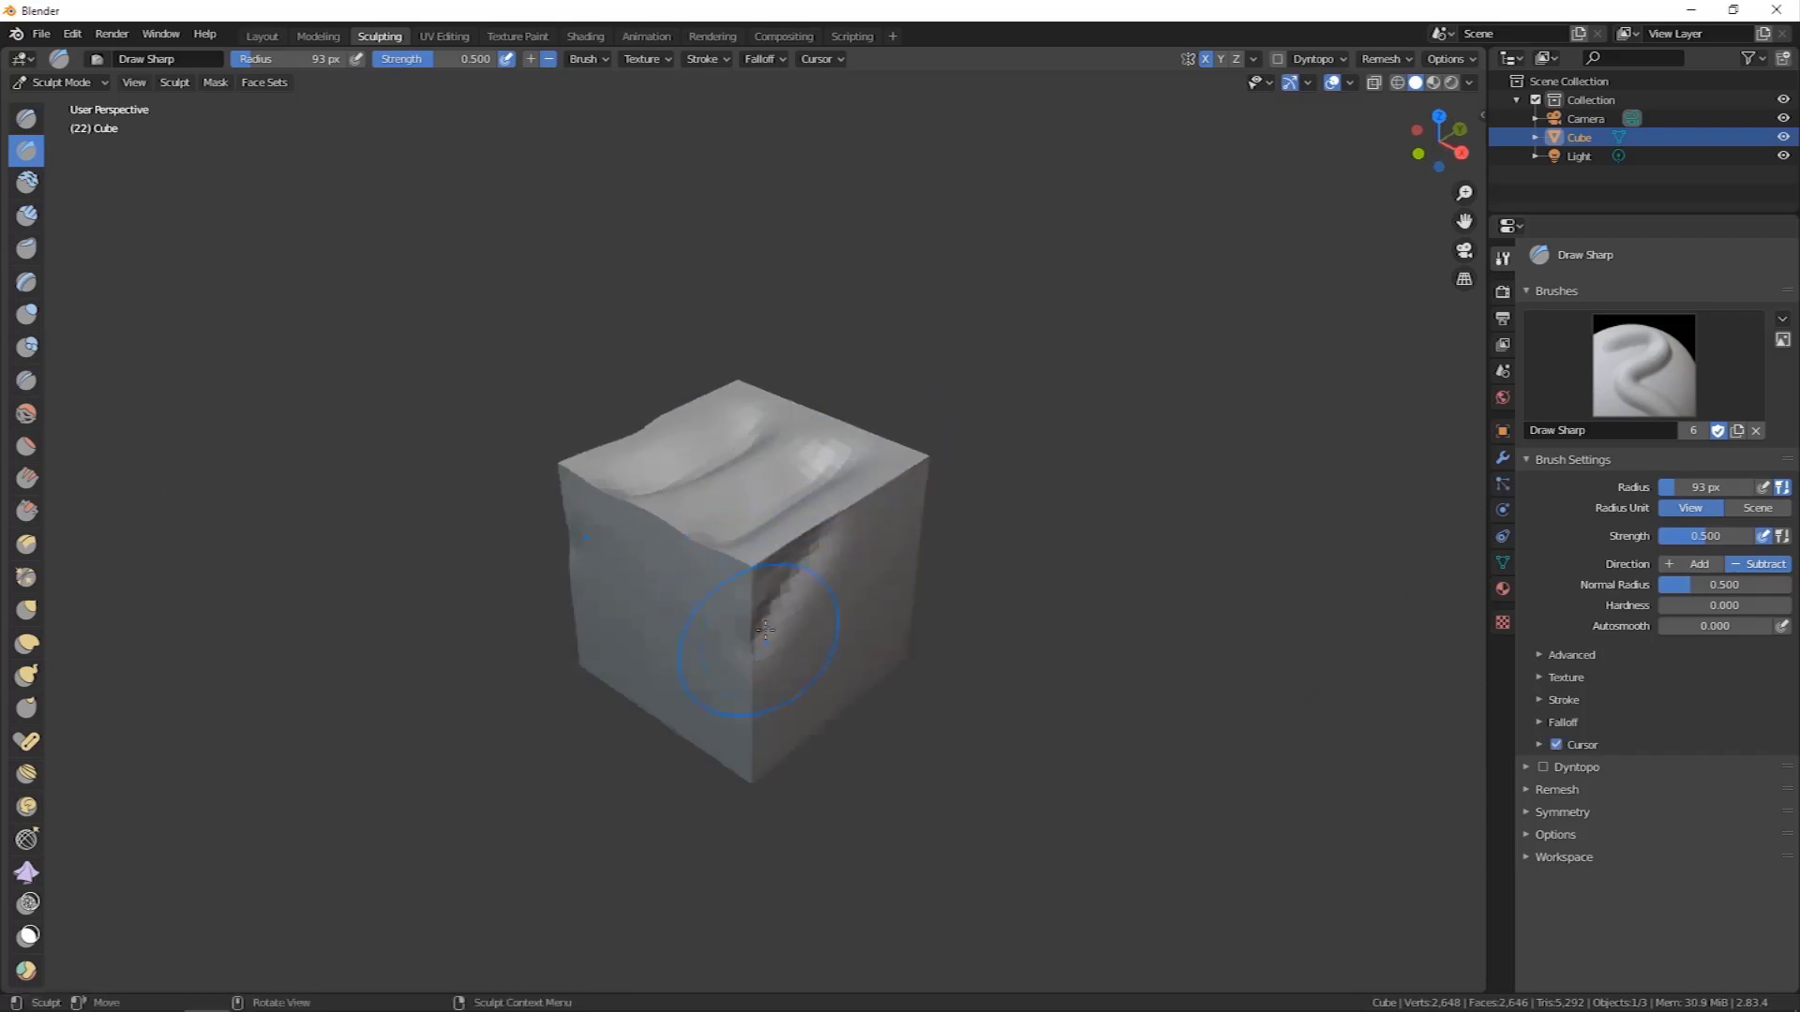
# Reopen the Sculpt Wheel and make Mask the active brush.
pyautogui.press('w')
pyautogui.press('Escape')
pyautogui.press('w')
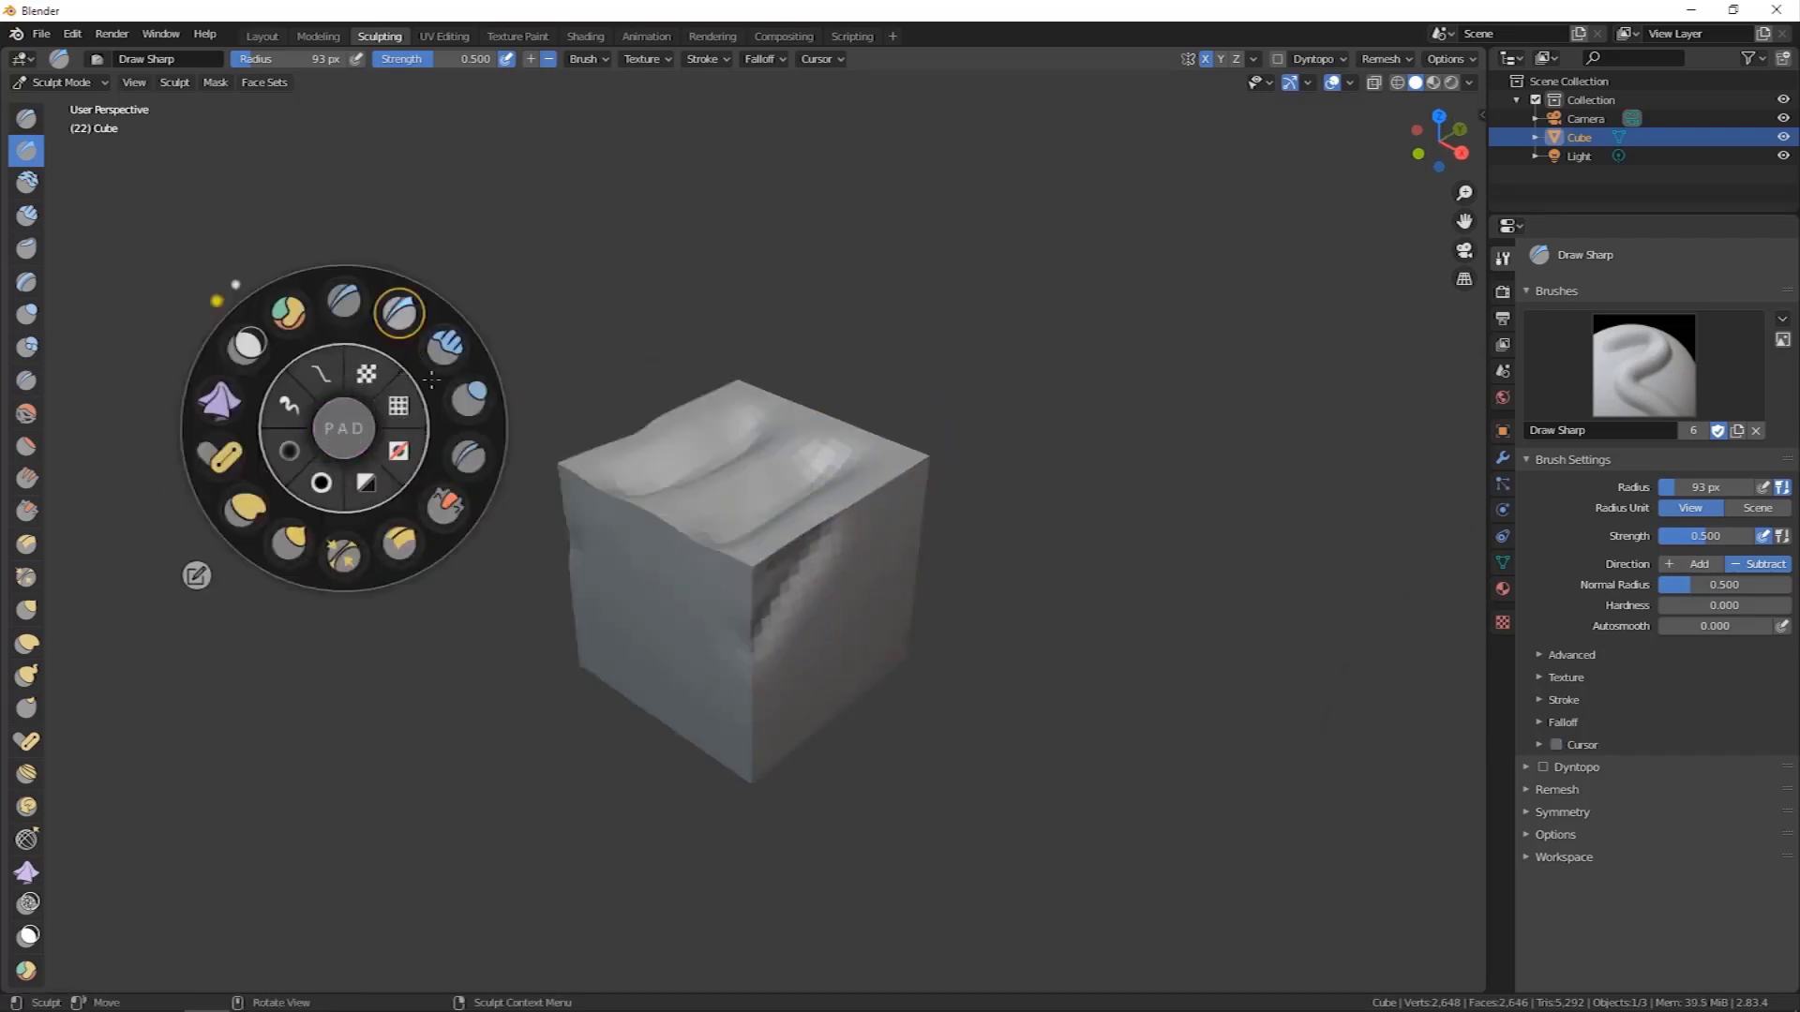
pyautogui.click(247, 344)
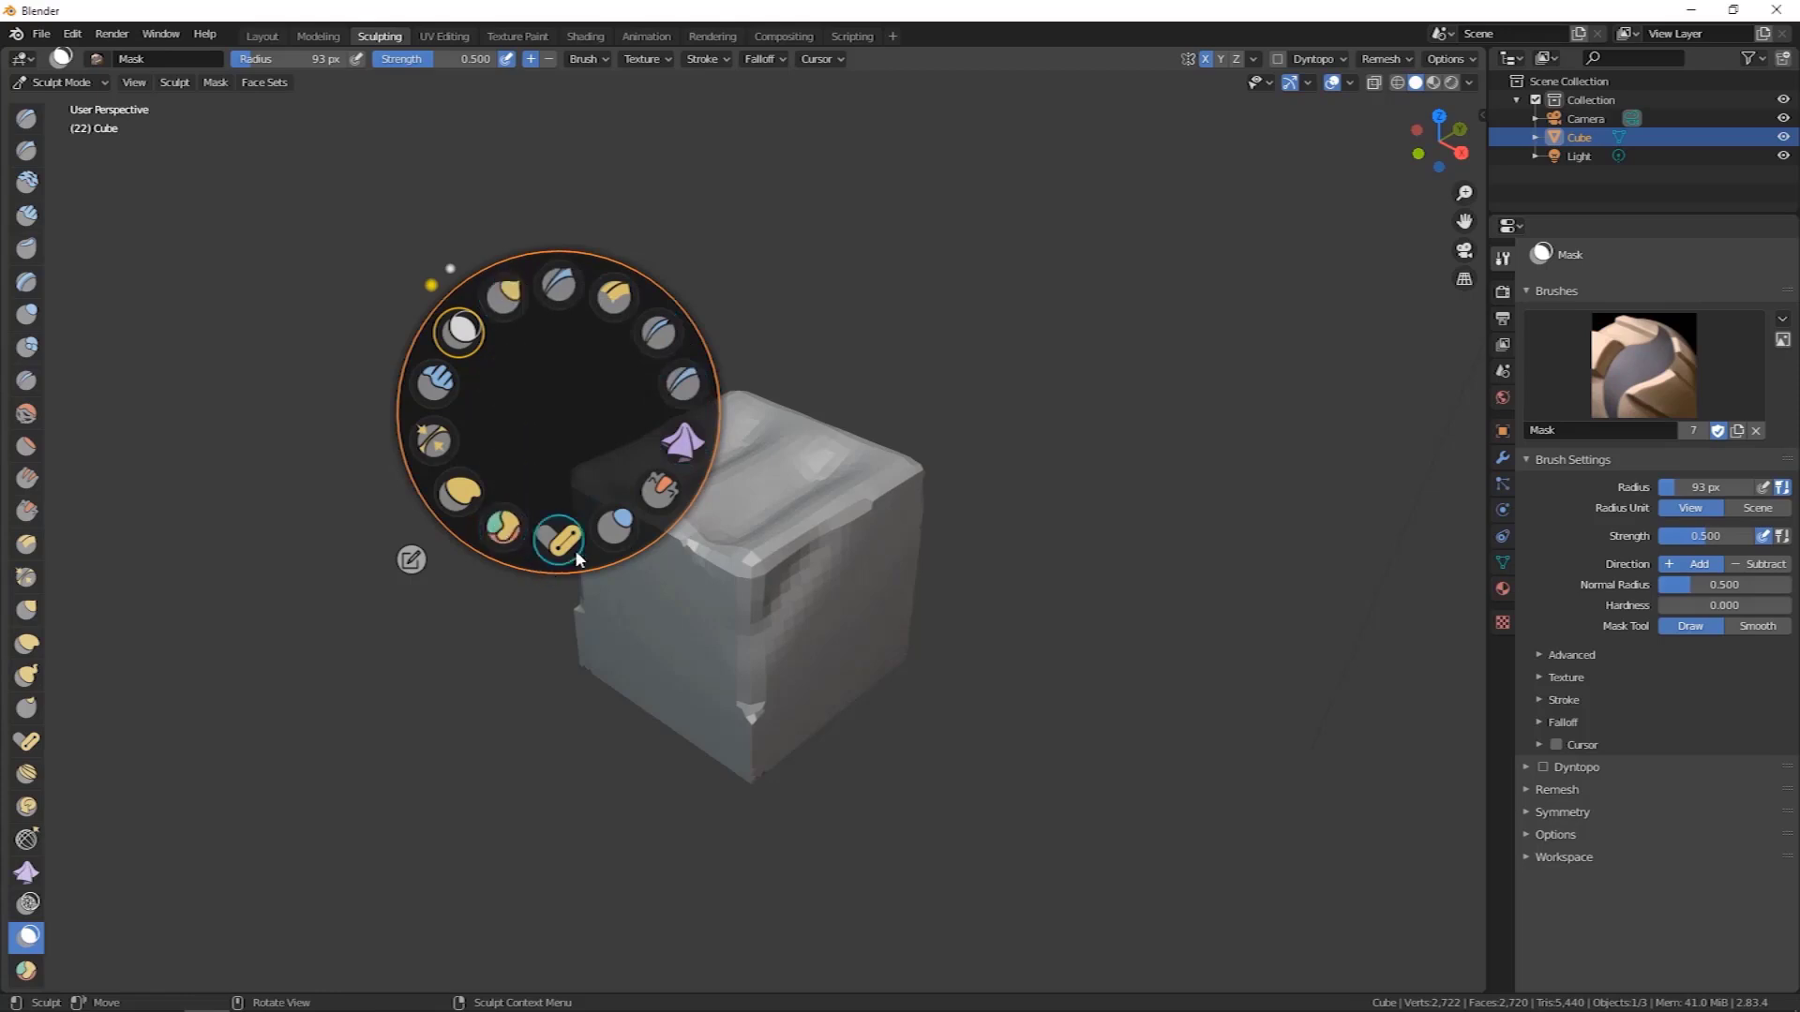
# Set the brush radius to 98 px and paint mask over the cube's left face.
pyautogui.click(411, 559)
pyautogui.moveTo(559, 413)
pyautogui.mouseDown()
pyautogui.moveTo(558, 347)
pyautogui.moveTo(559, 483)
pyautogui.moveTo(559, 416)
pyautogui.moveTo(600, 416)
pyautogui.mouseUp()
pyautogui.moveTo(757, 560)
pyautogui.mouseDown()
pyautogui.moveTo(619, 525)
pyautogui.moveTo(793, 553)
pyautogui.mouseUp()
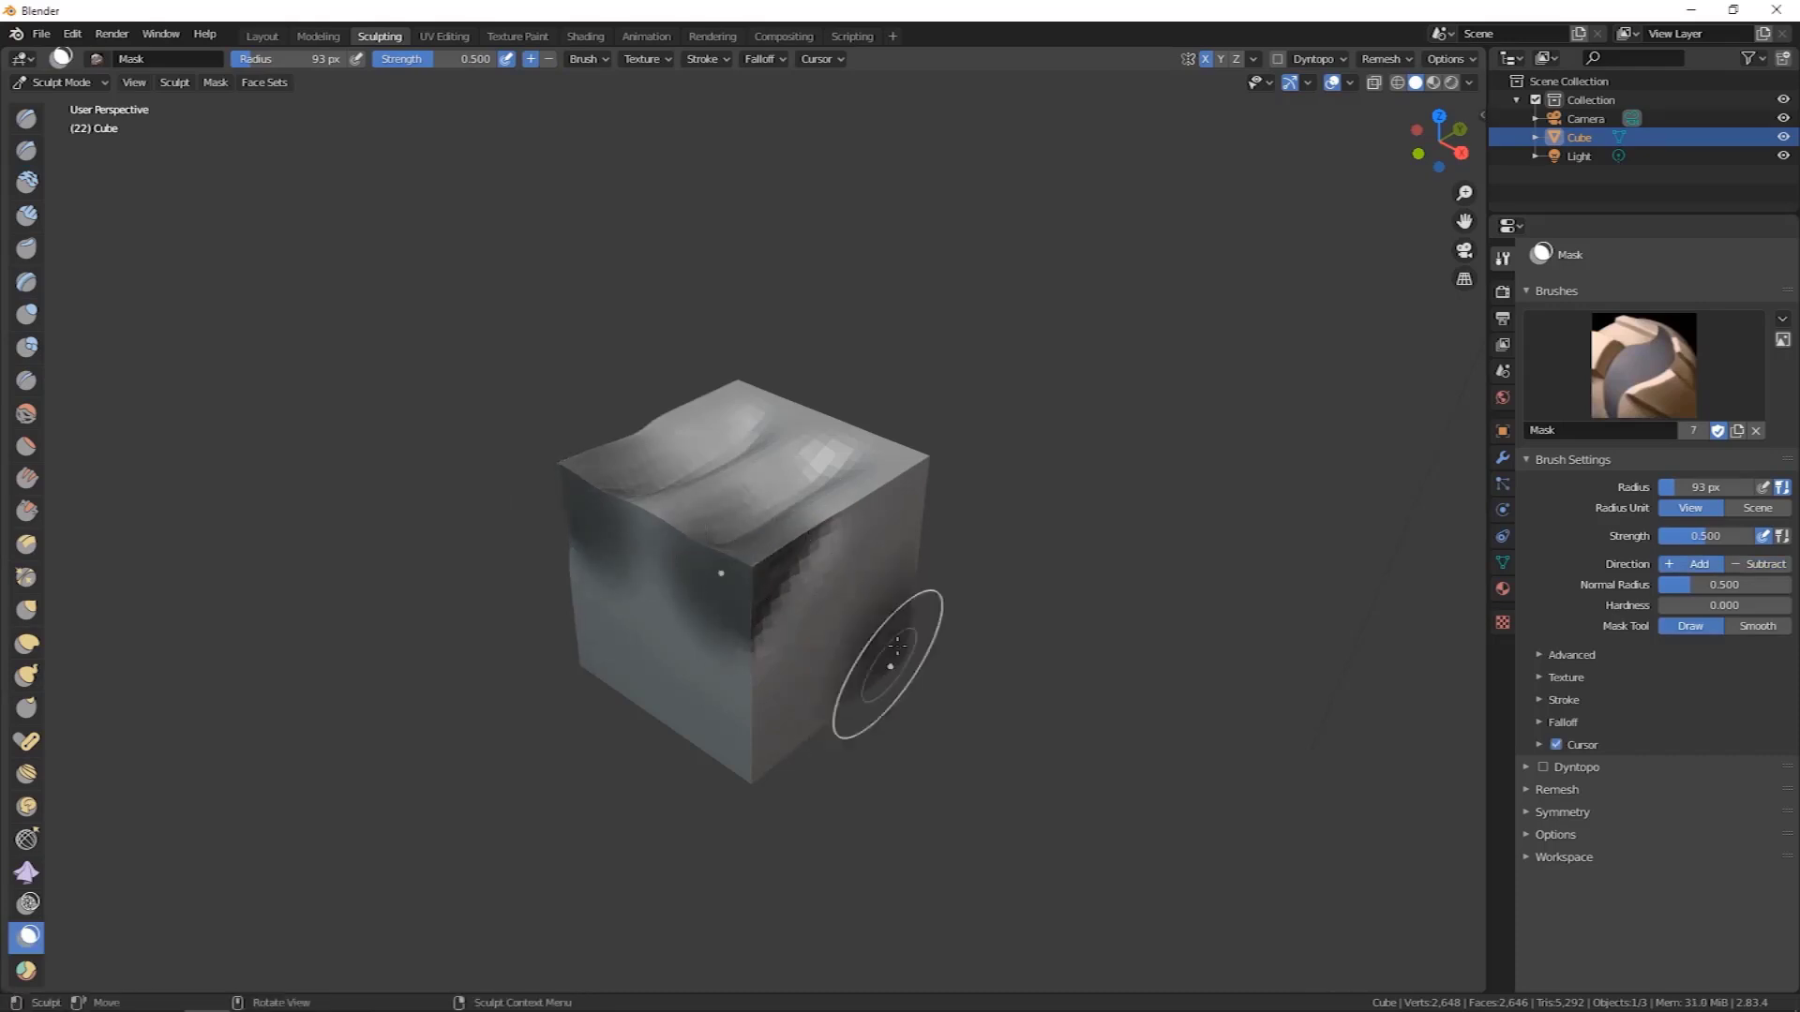
# Invert the cube's mask several times with the wheel's Mask Invert, then clear it.
pyautogui.press('space')
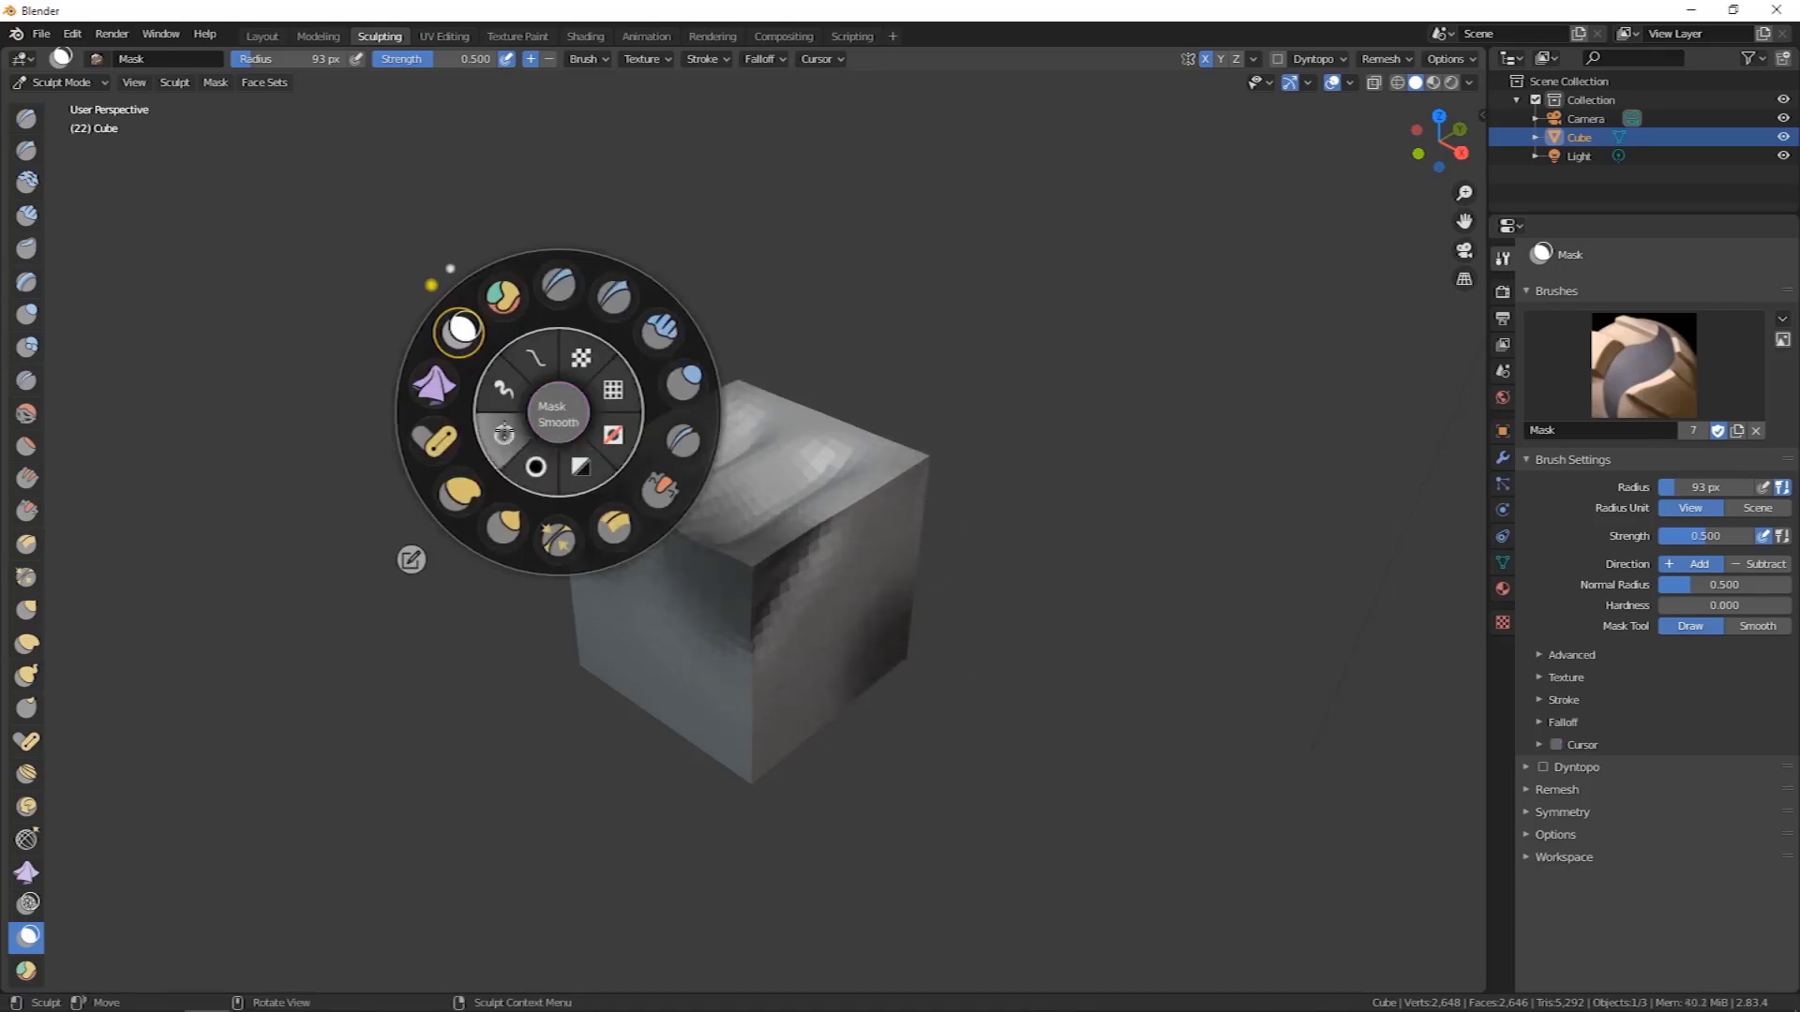
pyautogui.click(587, 464)
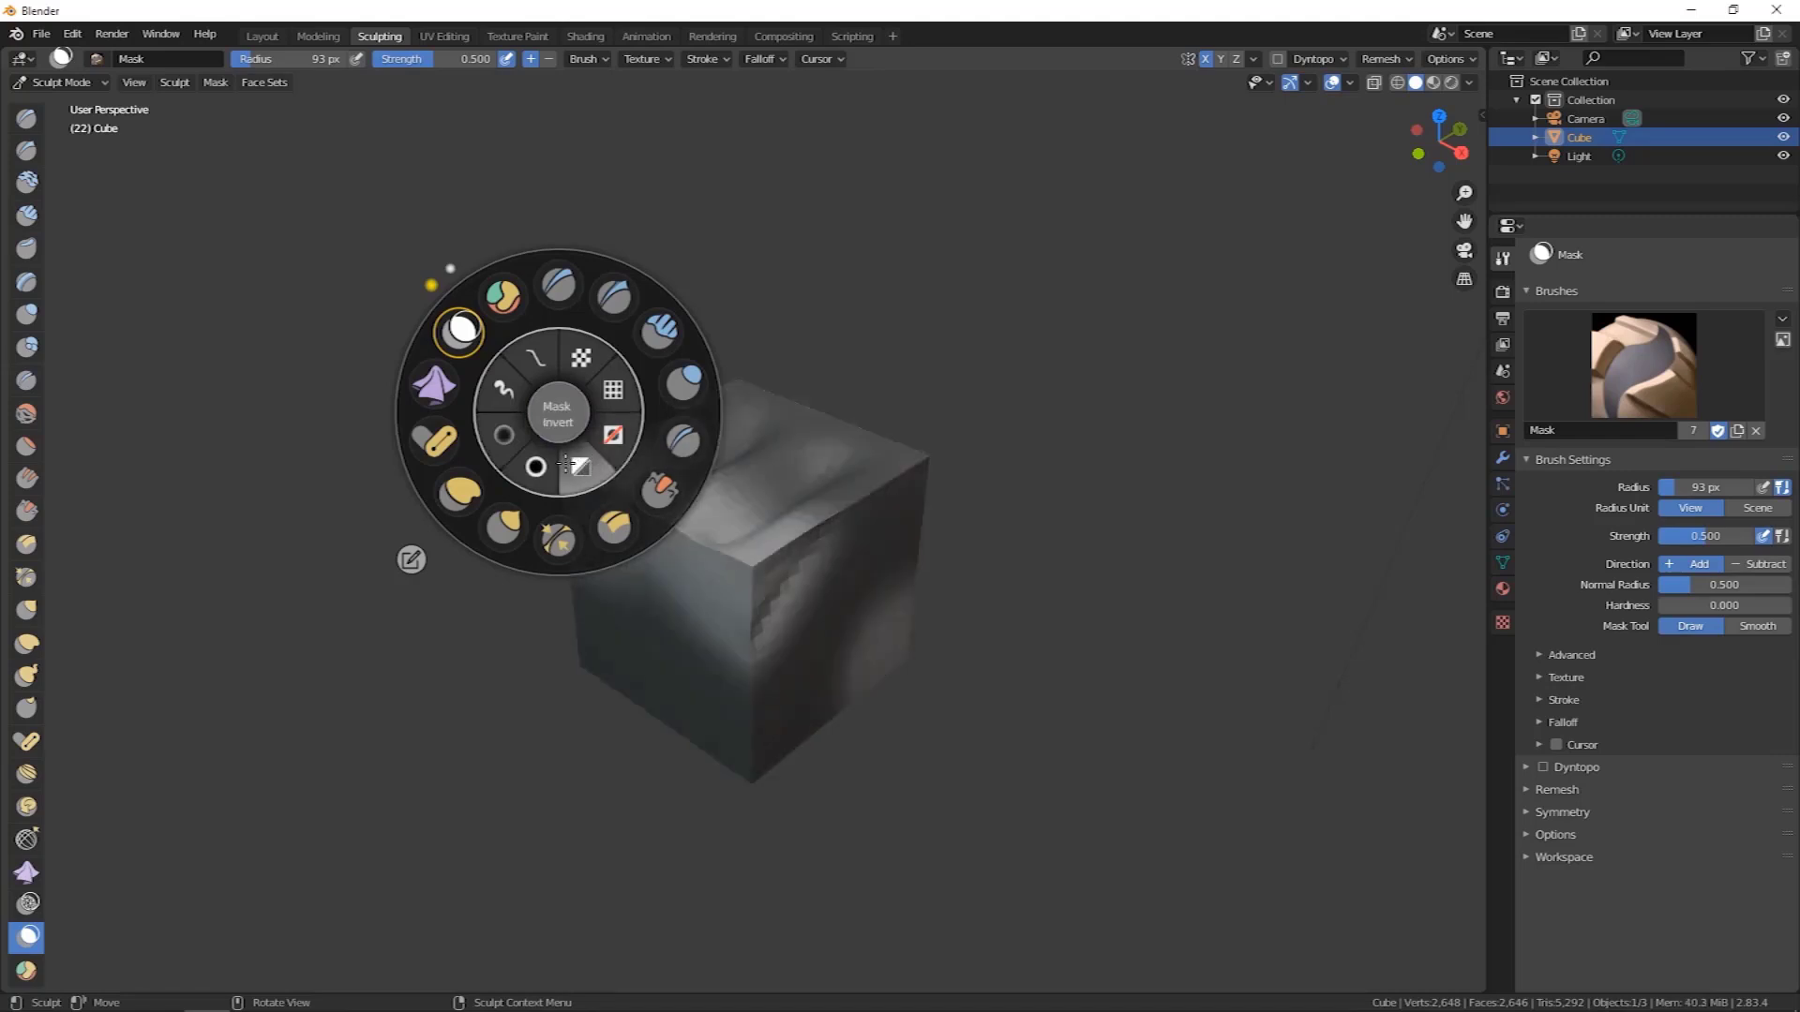
pyautogui.click(569, 463)
pyautogui.click(579, 465)
pyautogui.click(582, 468)
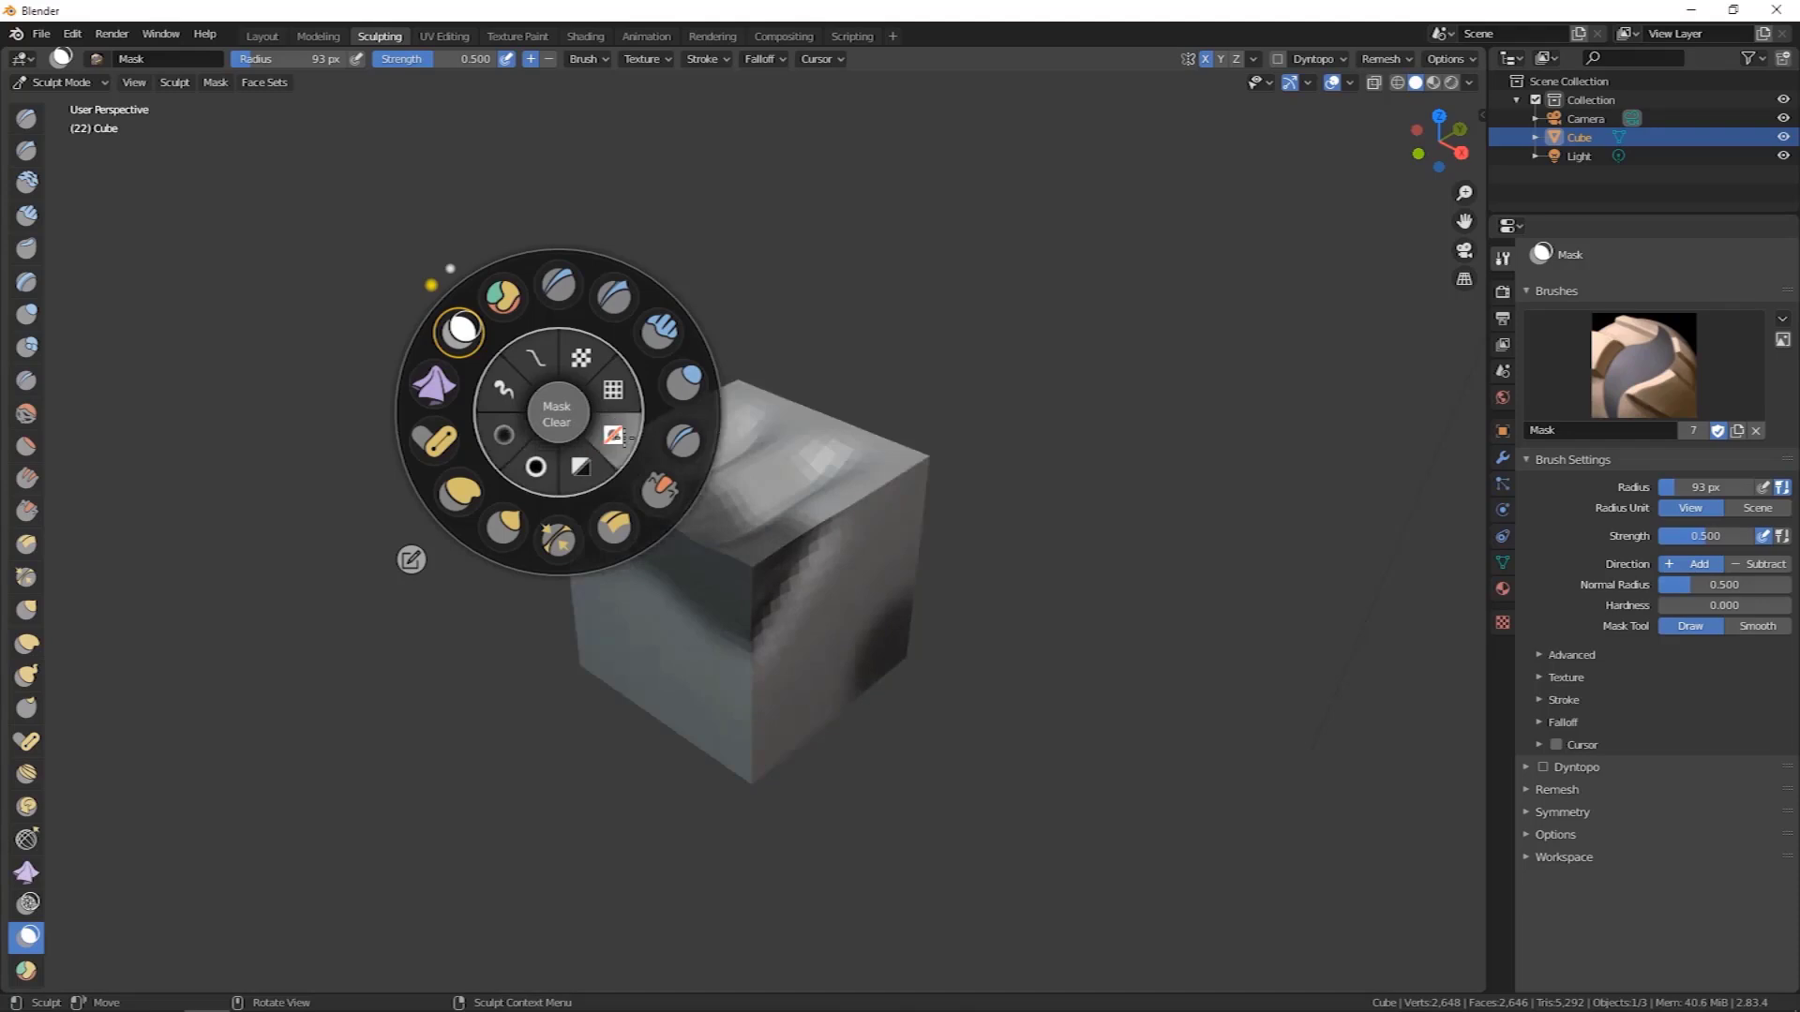
pyautogui.click(615, 435)
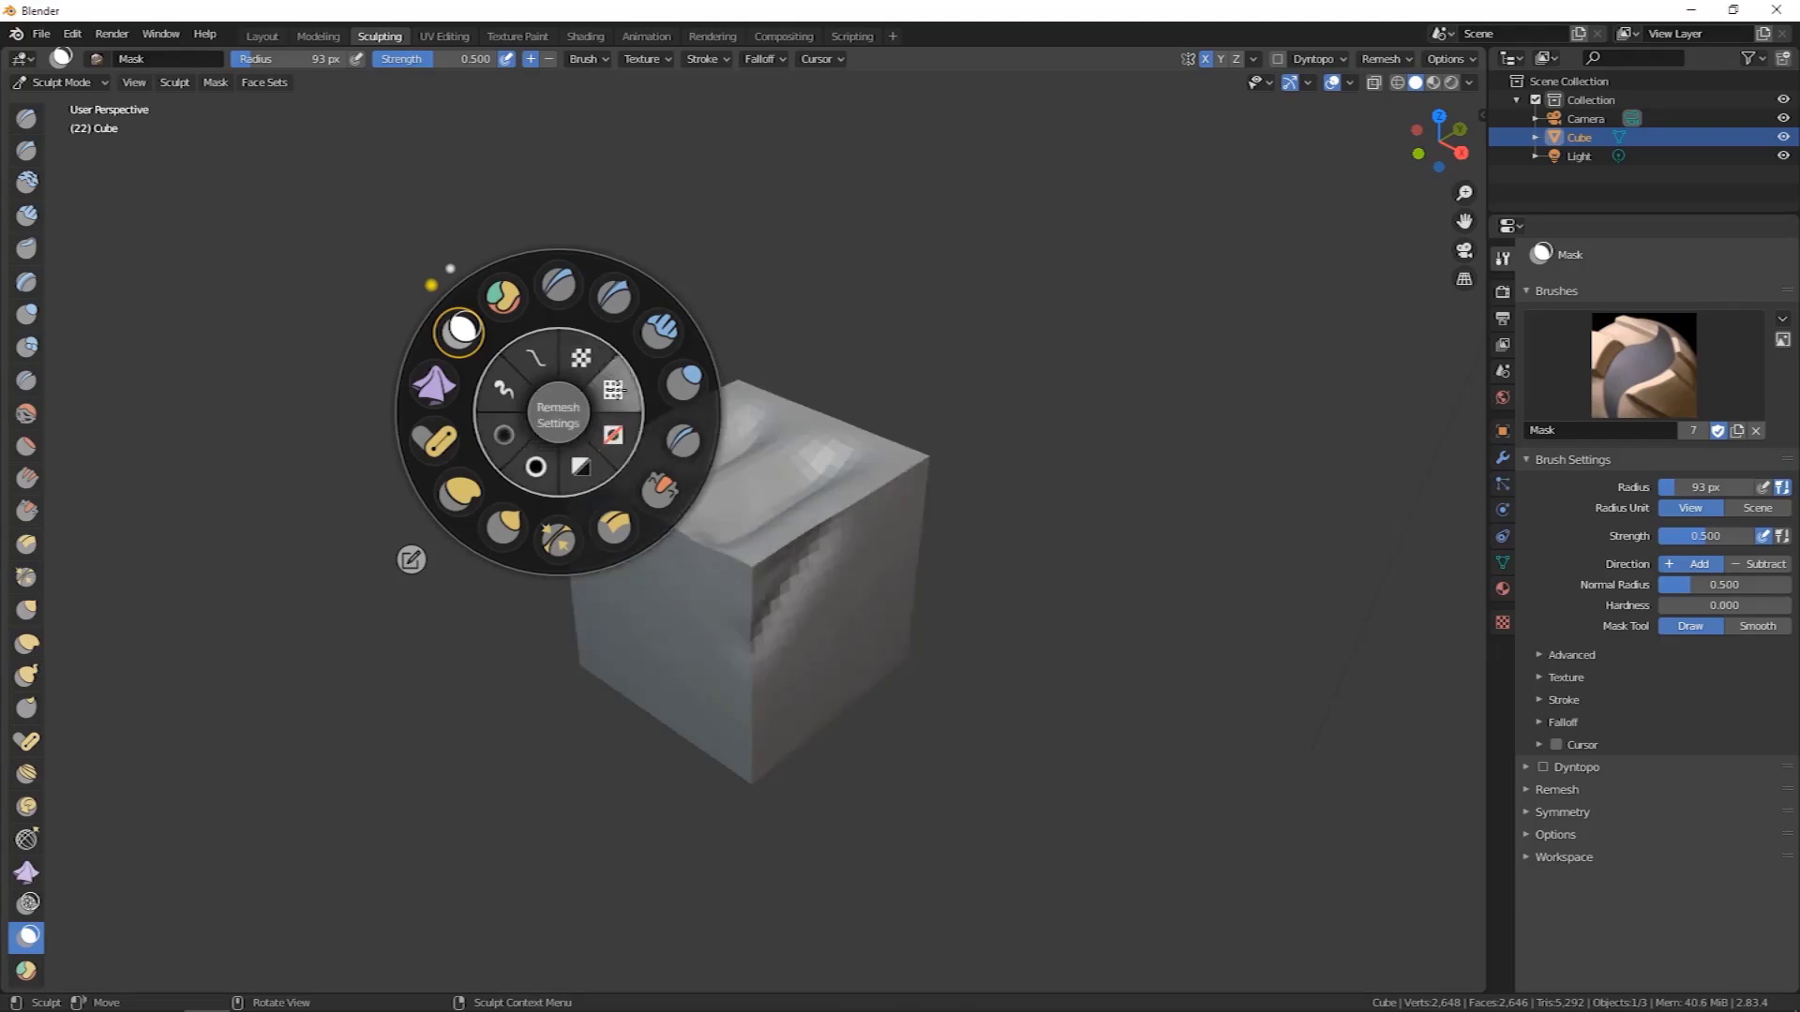
# Voxel-remesh the cube from Remesh Settings and set the brush falloff preset to Root.
pyautogui.click(618, 391)
pyautogui.click(680, 533)
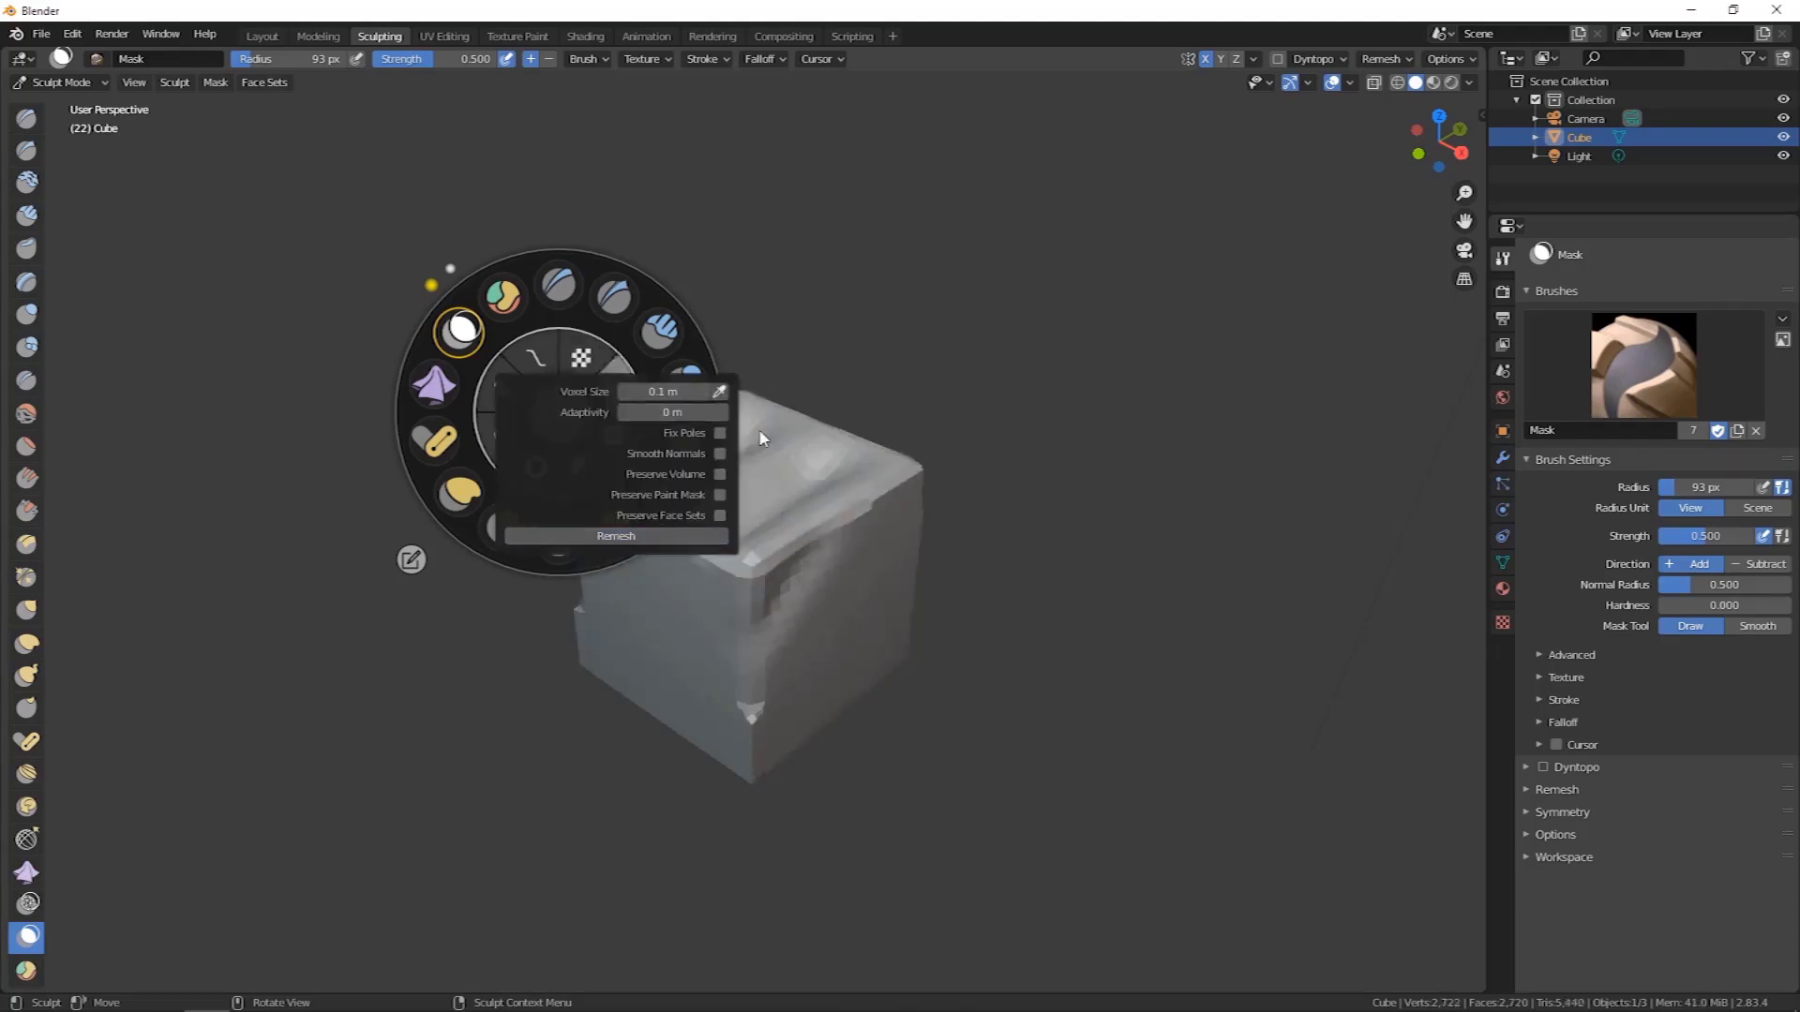
pyautogui.click(589, 362)
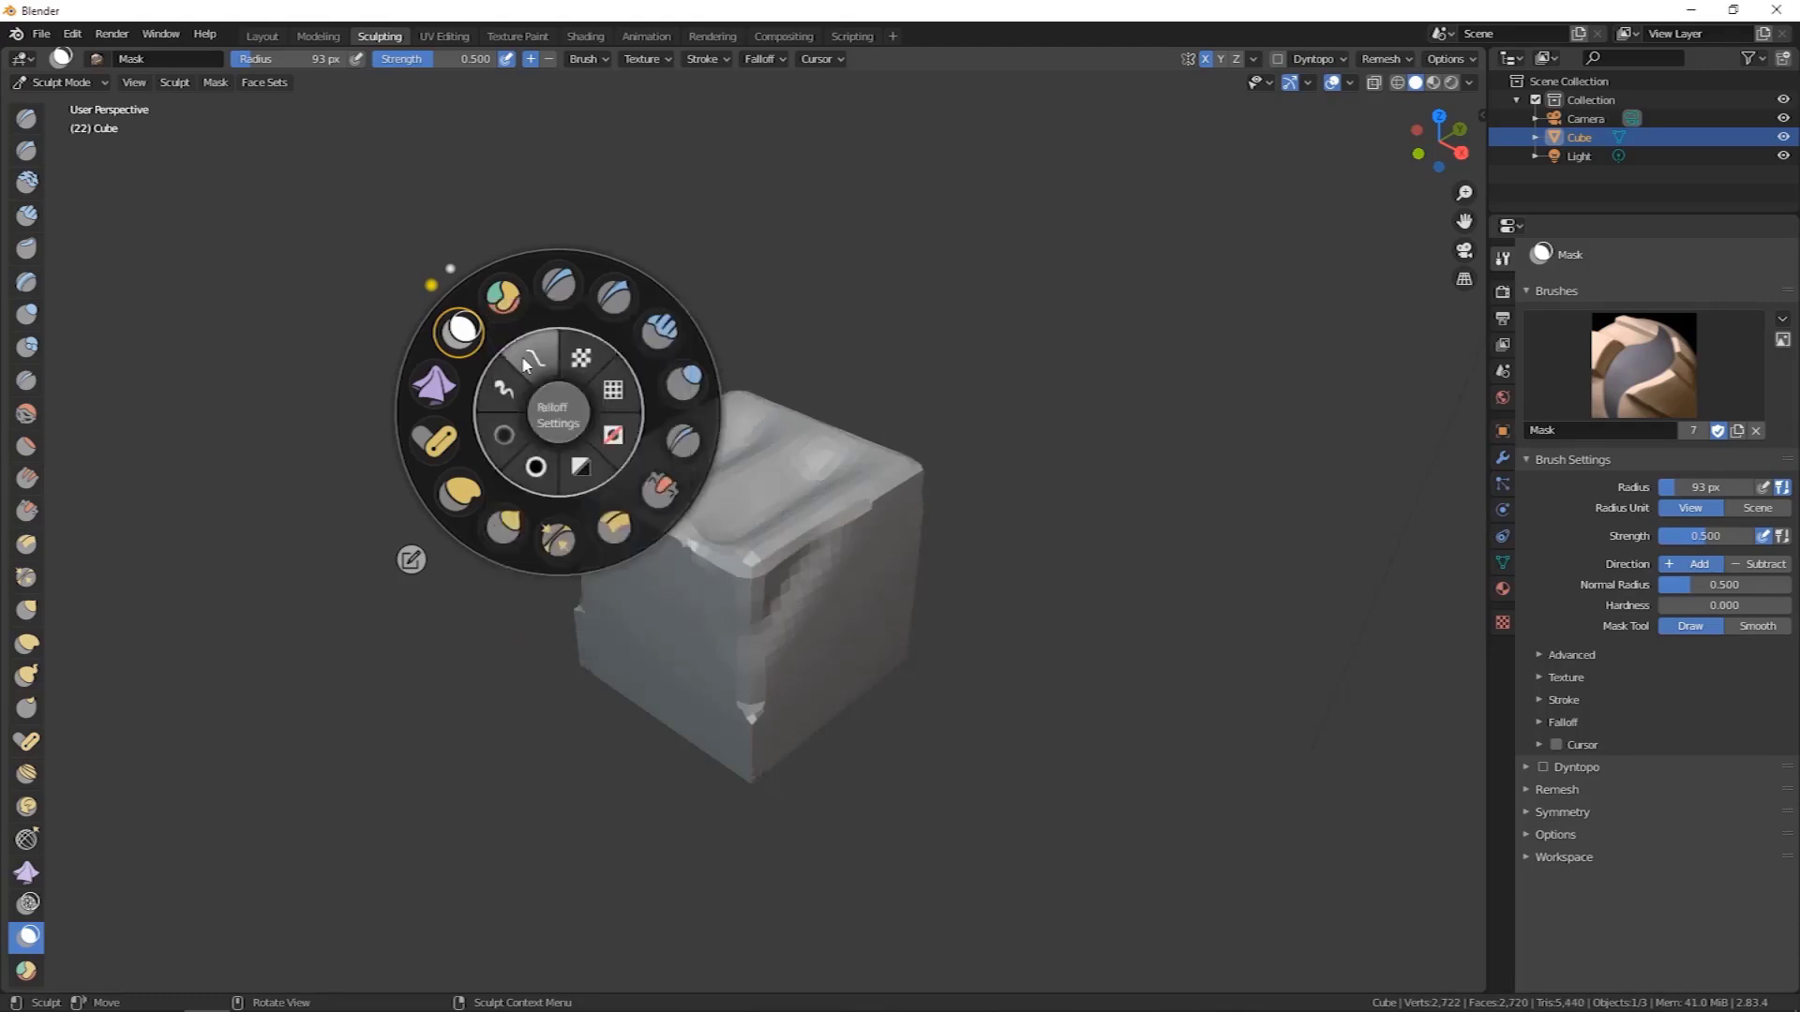
pyautogui.click(522, 336)
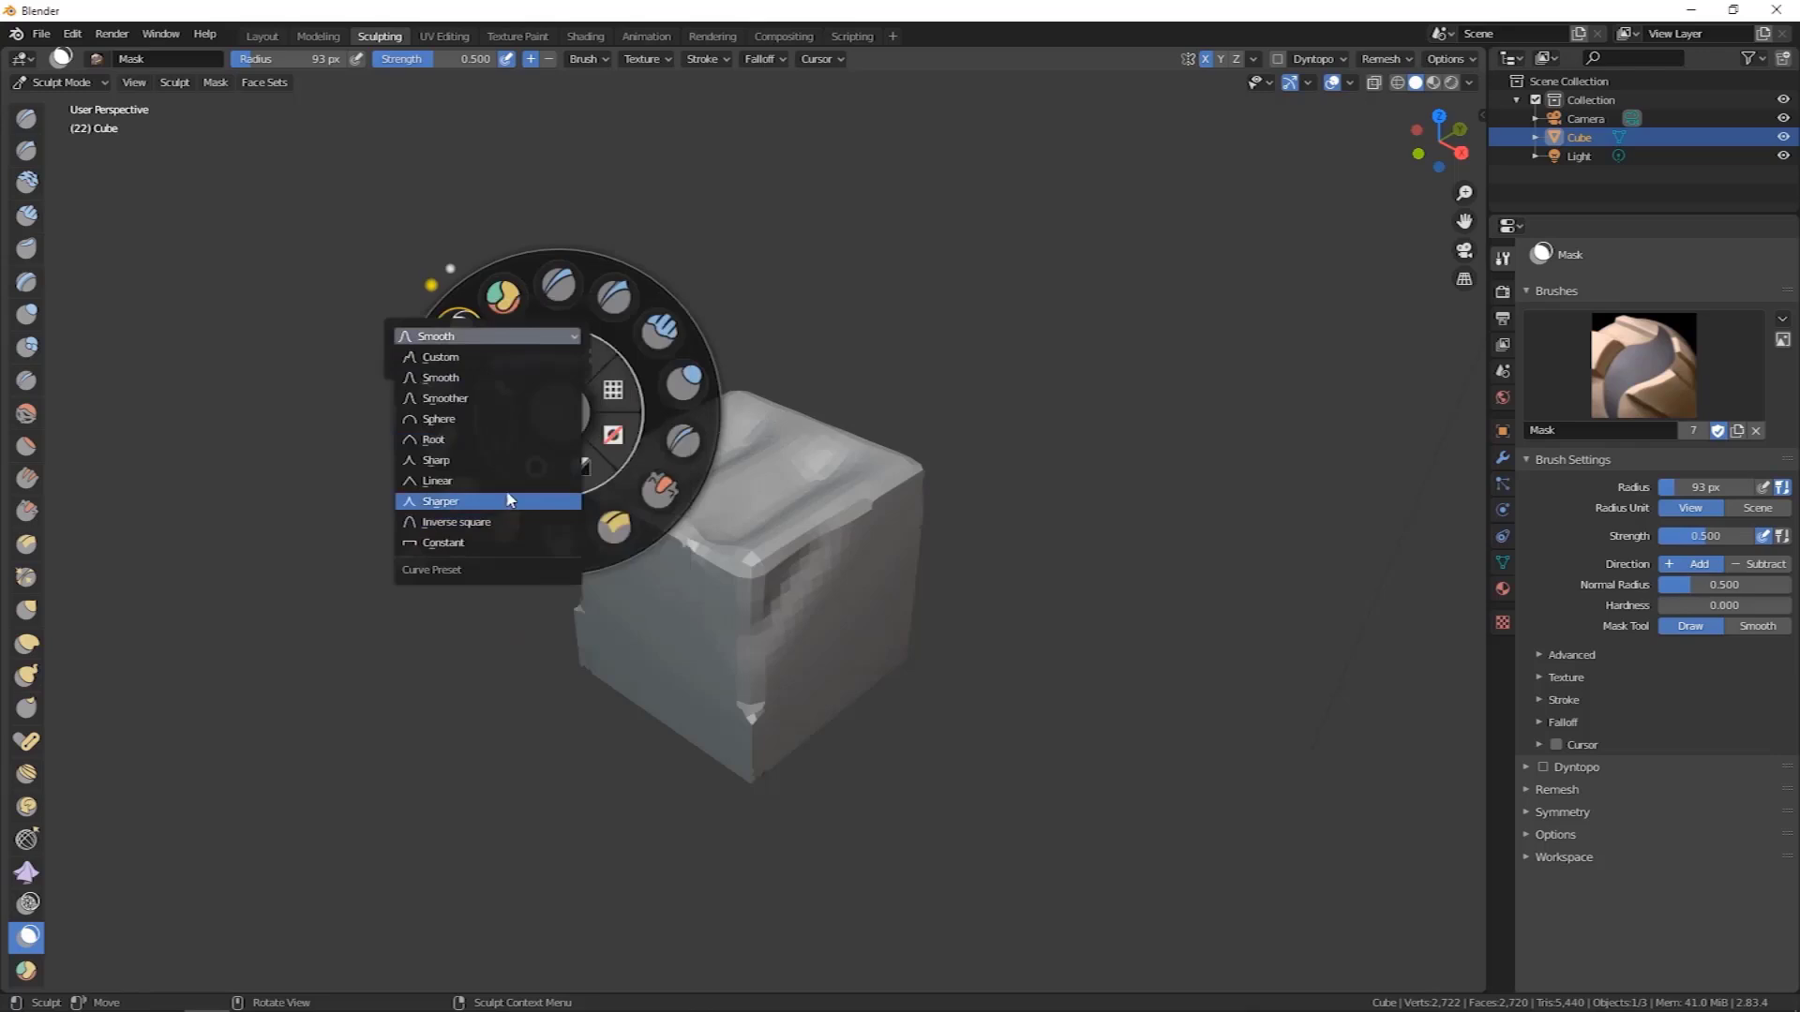
pyautogui.click(504, 441)
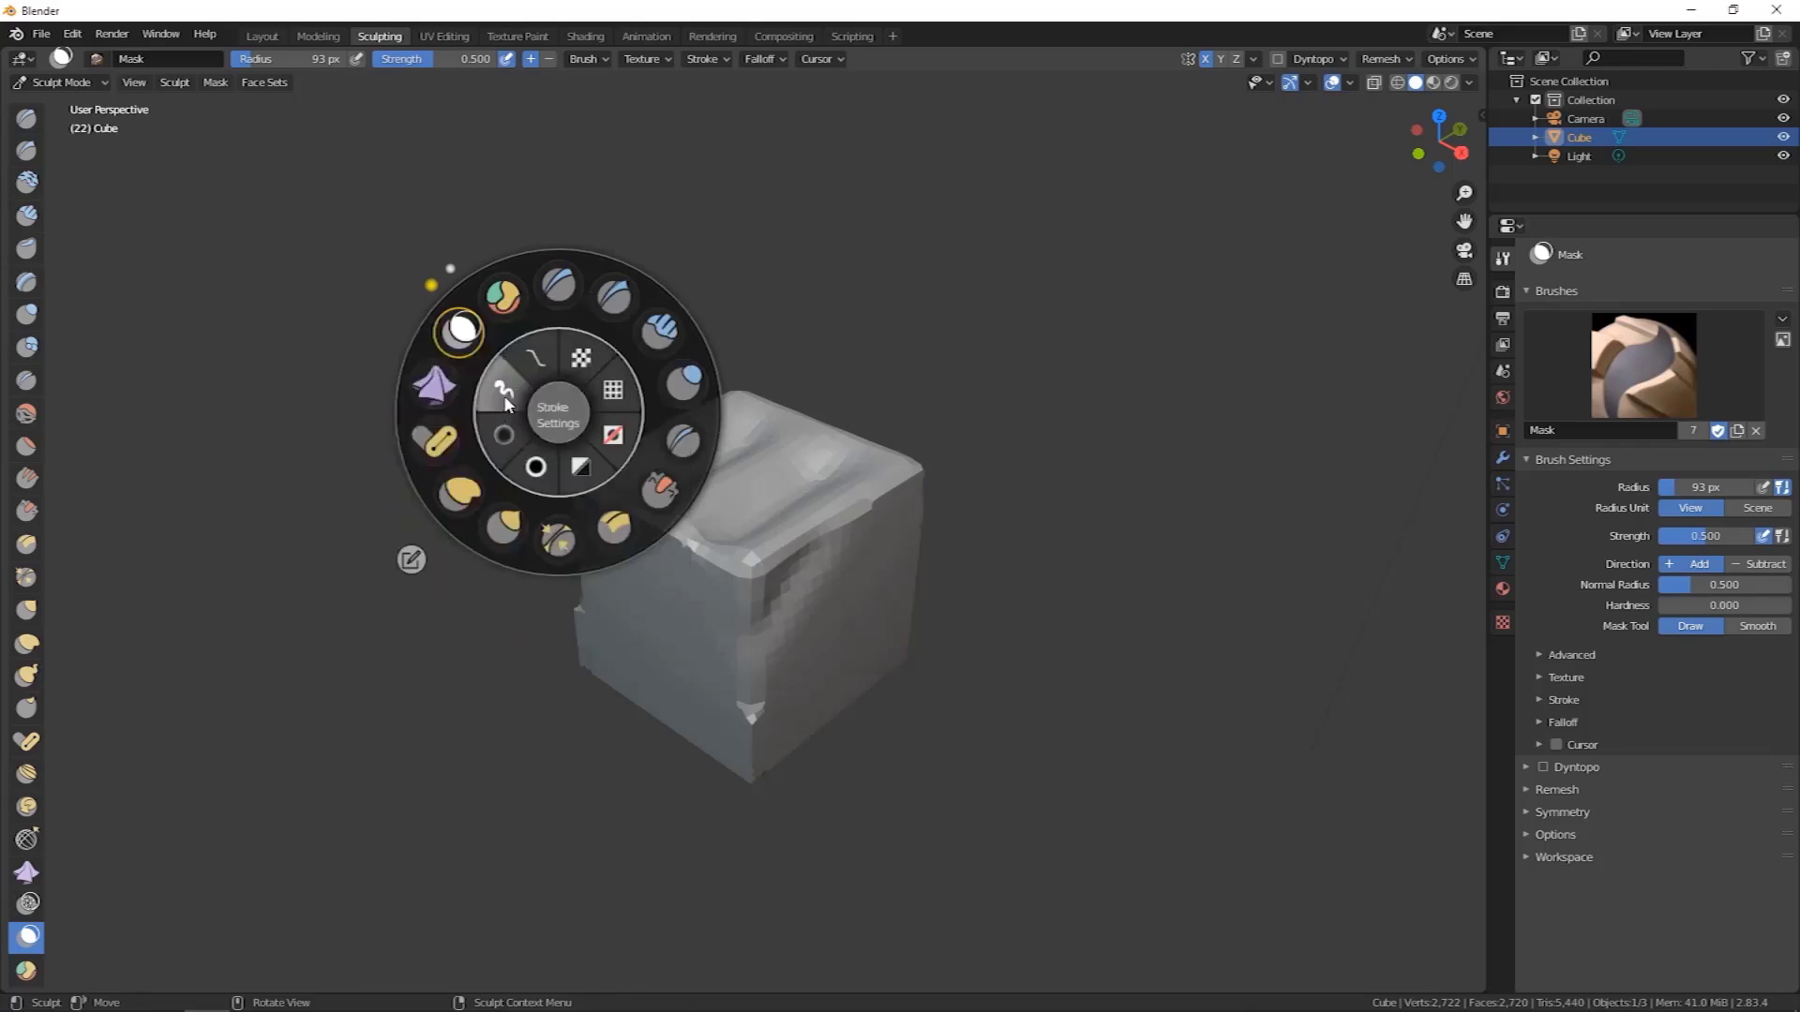
pyautogui.moveTo(507, 405)
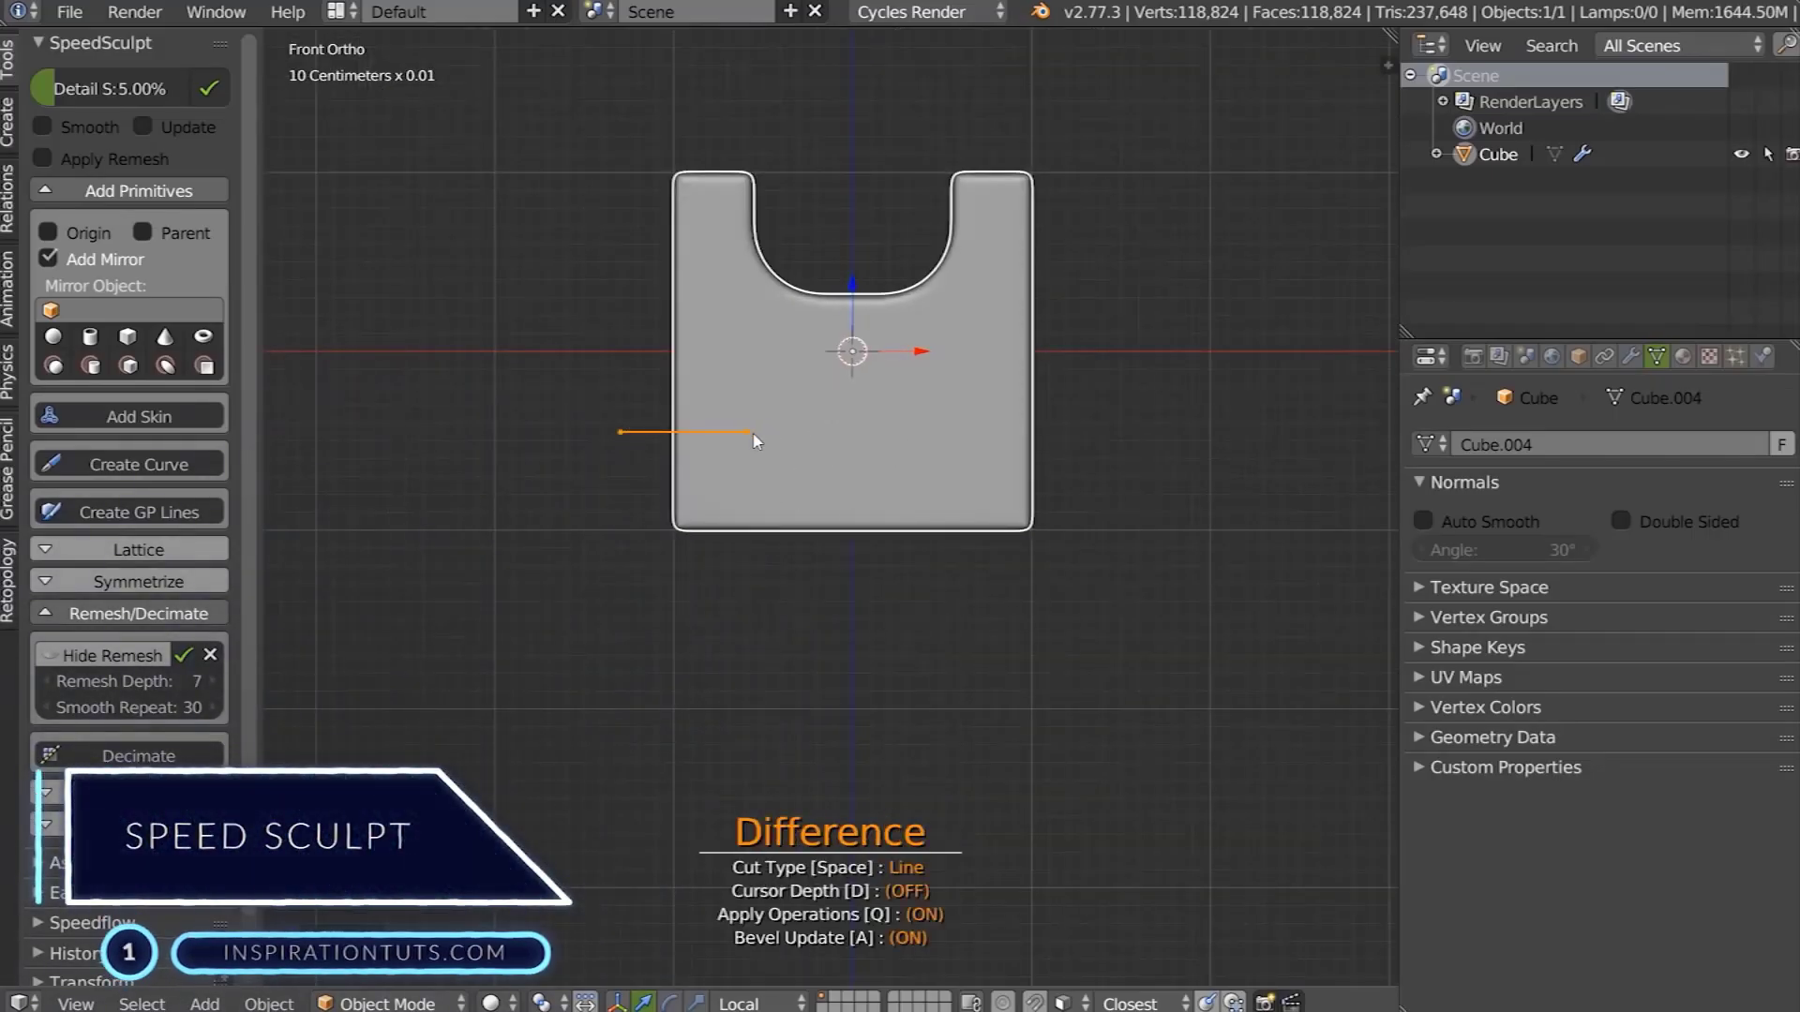
# Close Speed Sculpt's cut line on the rounded block to form the cutting volume.
pyautogui.keyDown('ctrl'); pyautogui.click(622, 616); pyautogui.keyUp('ctrl')
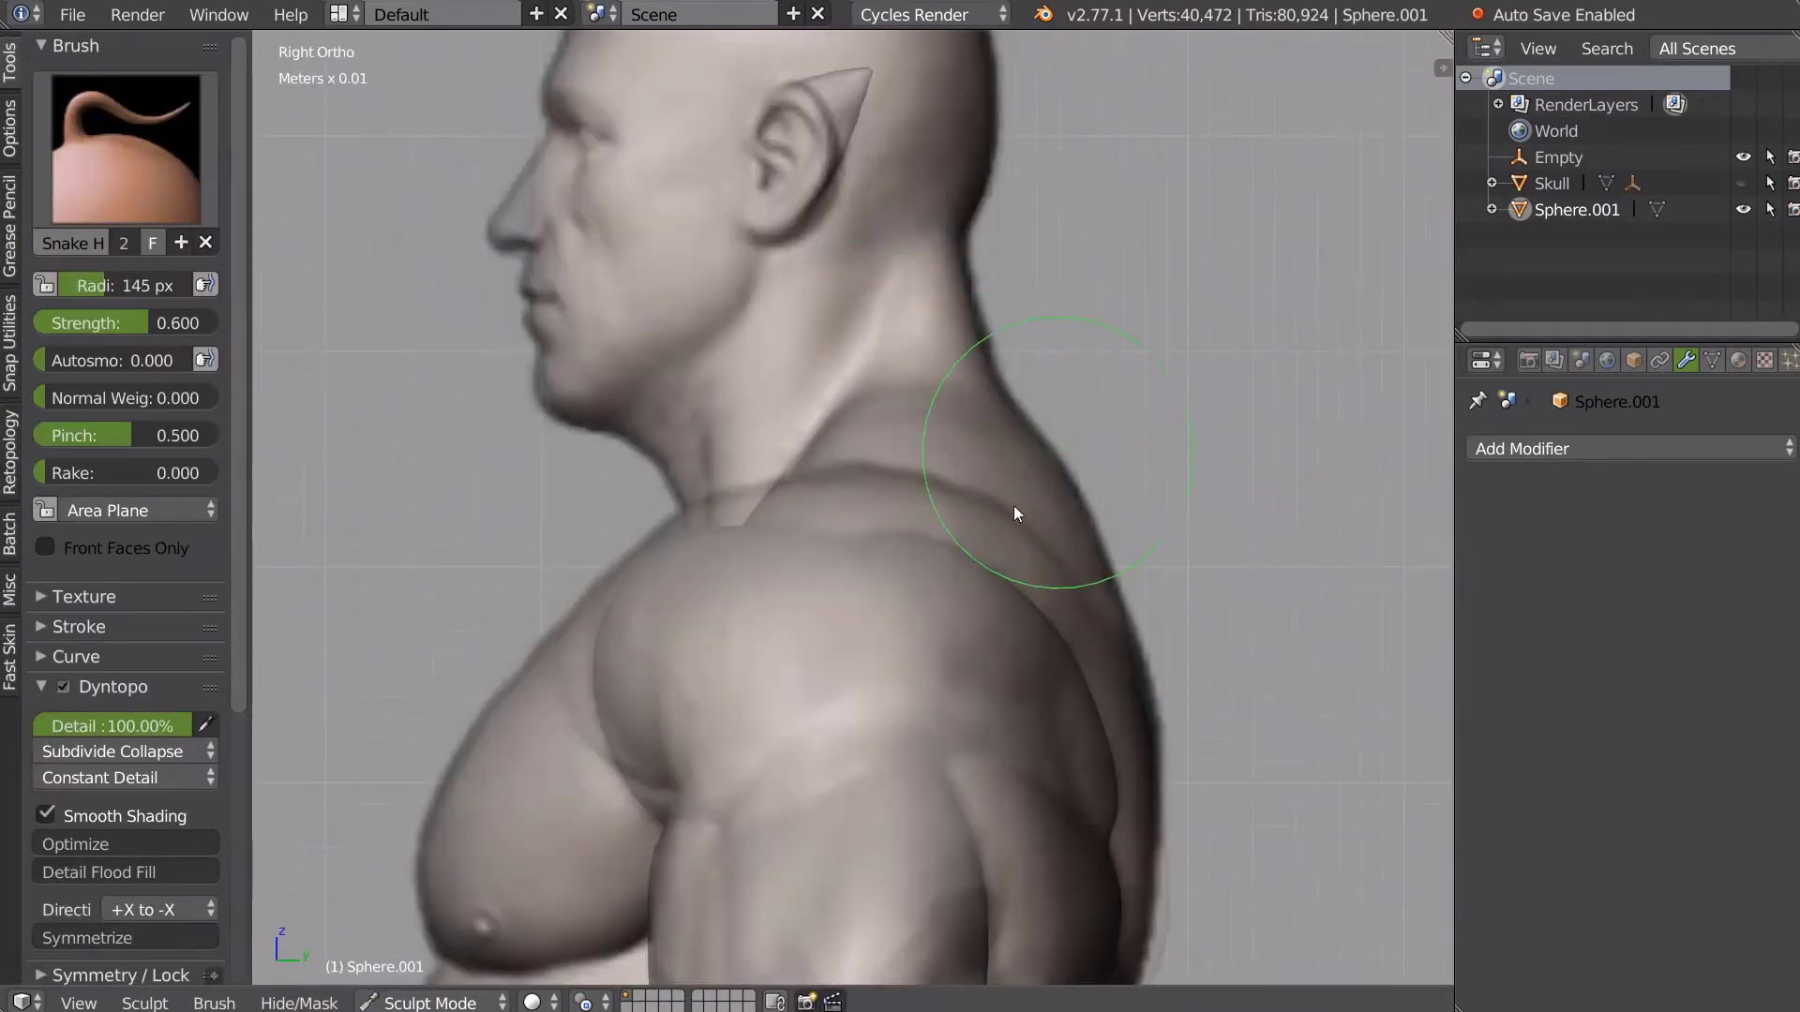
# Sculpt the back and shoulder from the back view with the Clay and Smooth brushes.
pyautogui.press('ctrl+KP_1')
pyautogui.scroll(-3, 756, 432)
pyautogui.scroll(5, 487, 408)
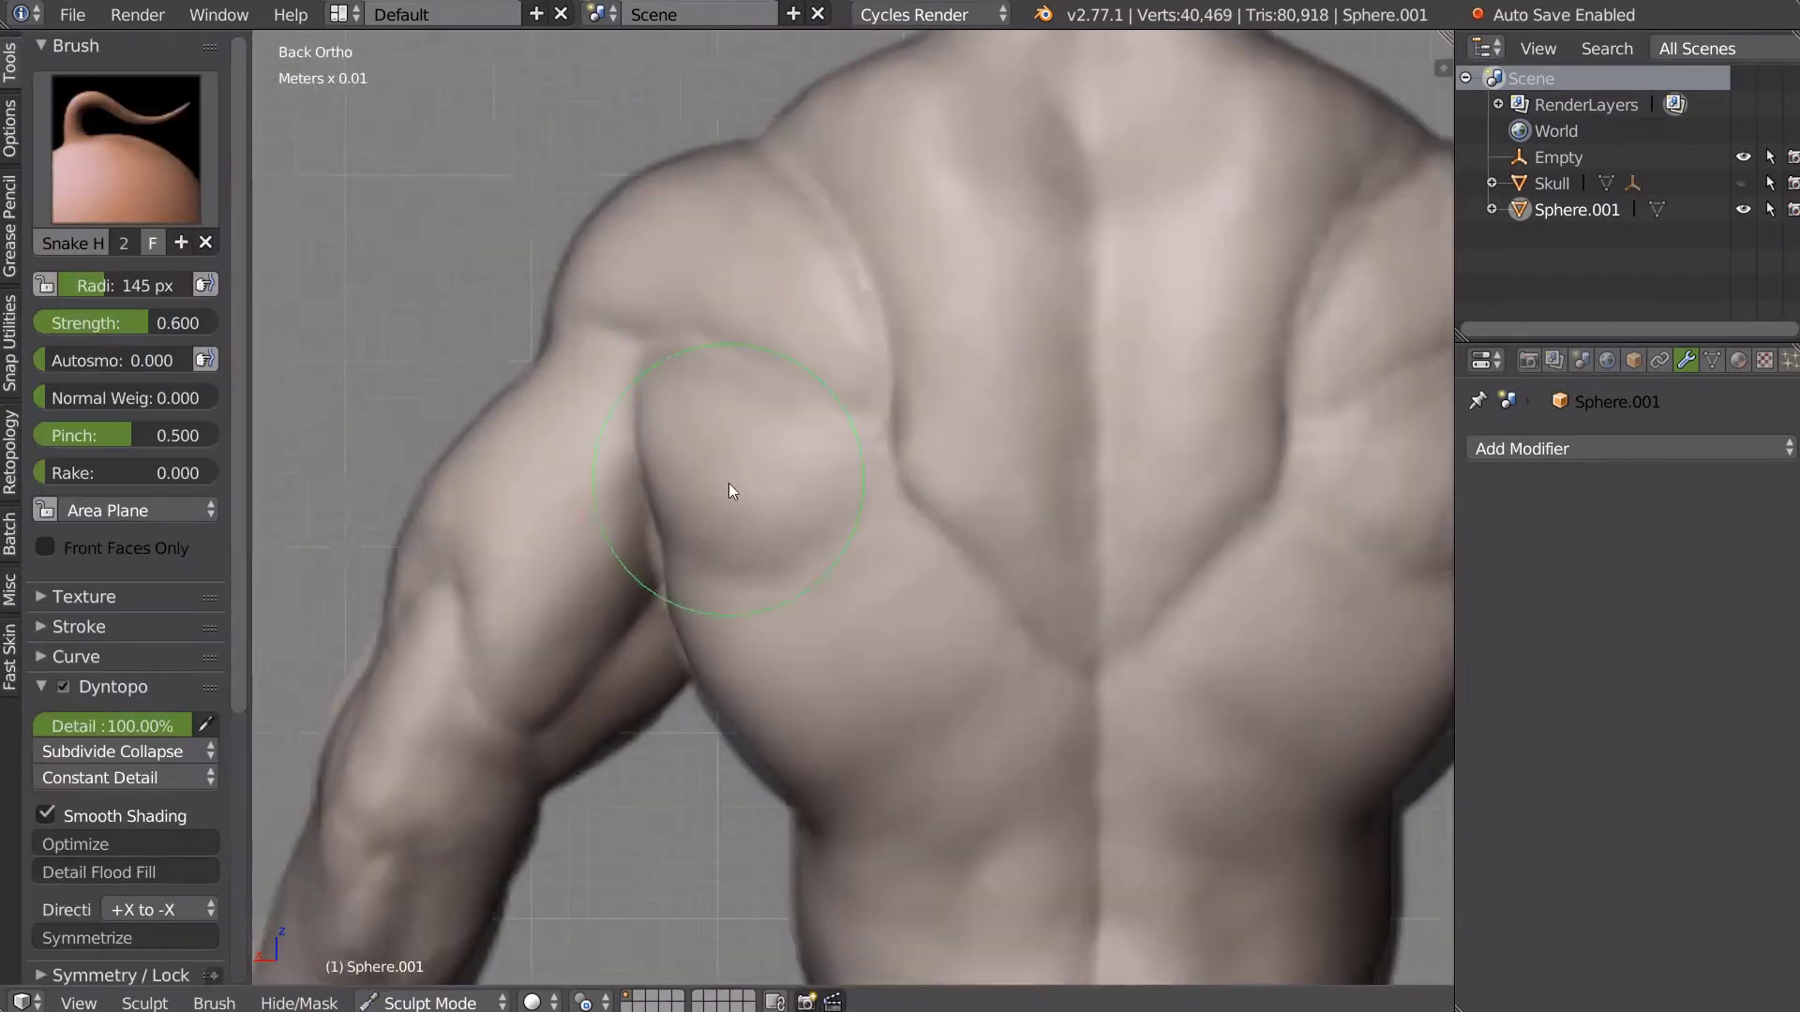
pyautogui.scroll(-3, 676, 496)
pyautogui.moveTo(768, 486); pyautogui.dragTo(852, 364, button='middle')
pyautogui.press('c')
pyautogui.scroll(4, 776, 304)
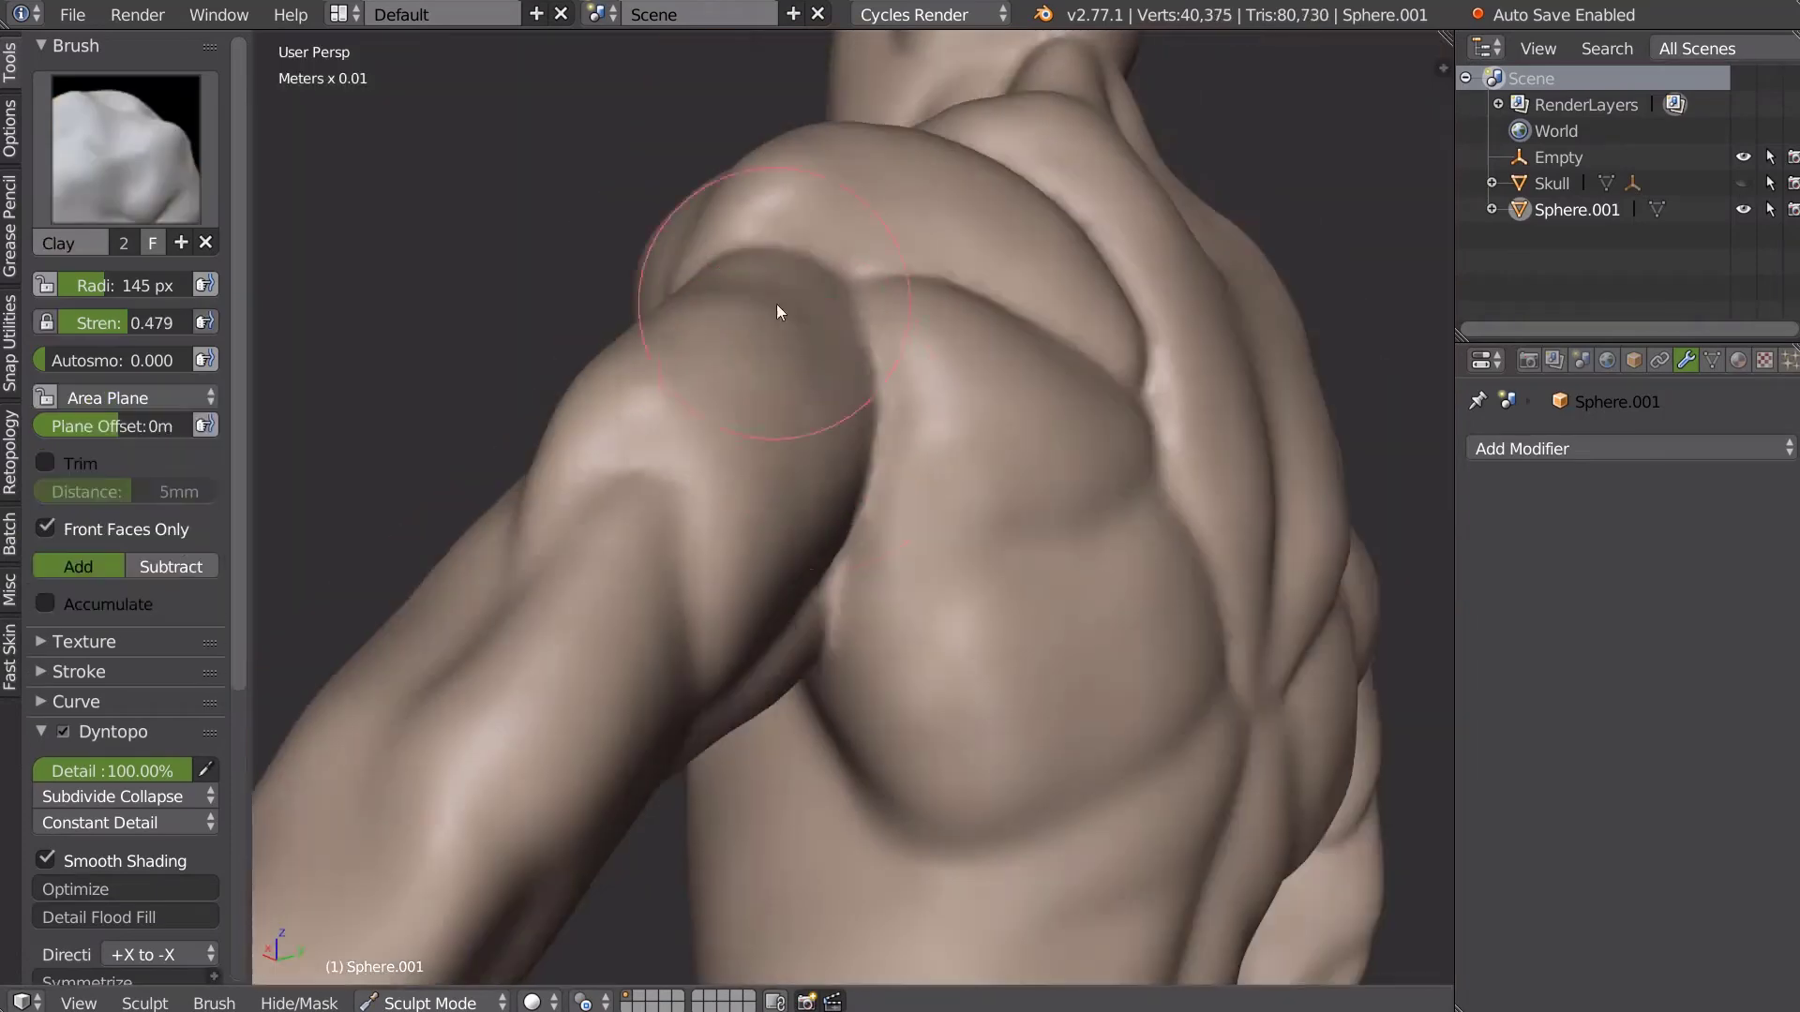
pyautogui.moveTo(755, 300)
pyautogui.mouseDown(button='middle')
pyautogui.moveTo(741, 570)
pyautogui.moveTo(761, 439)
pyautogui.mouseUp(button='middle')
pyautogui.press('s')
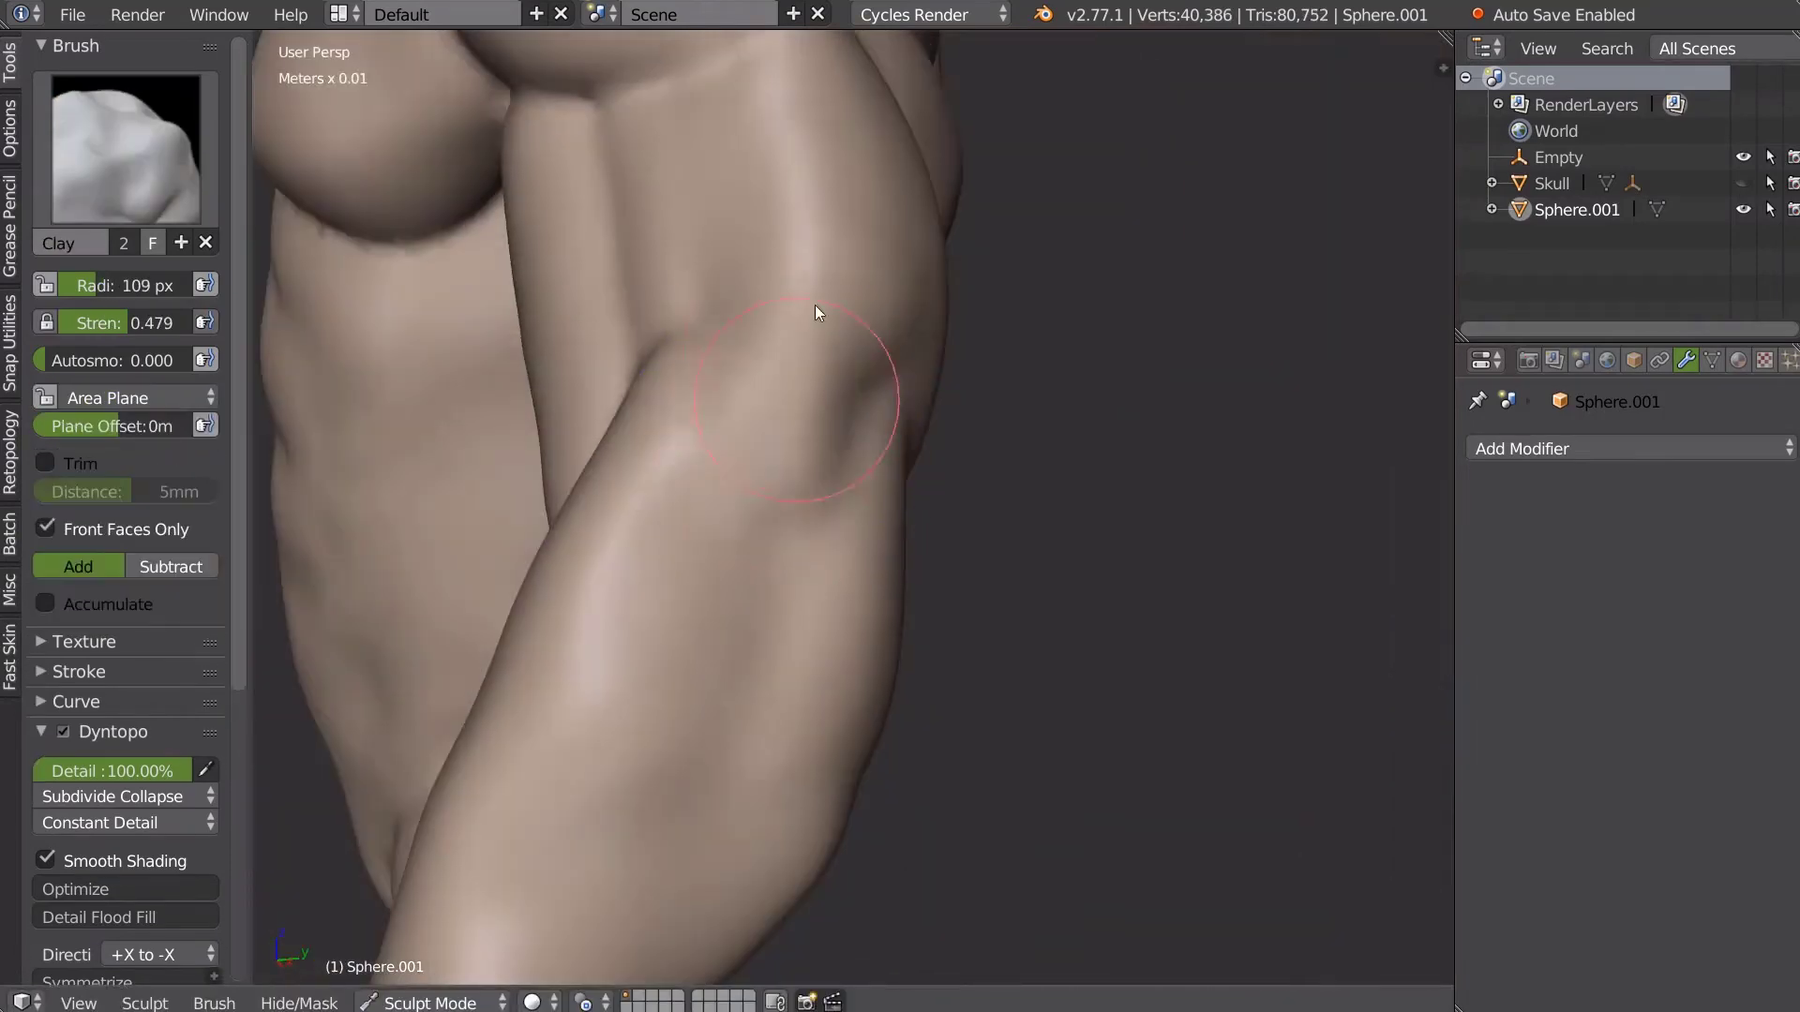
pyautogui.moveTo(802, 103)
pyautogui.mouseDown(button='middle')
pyautogui.moveTo(779, 430)
pyautogui.moveTo(437, 374)
pyautogui.mouseUp(button='middle')
# Carve along the shoulder and chest with the Crease brush, checking the front view.
pyautogui.hotkey('shift', 'c')
pyautogui.scroll(2, 690, 465)
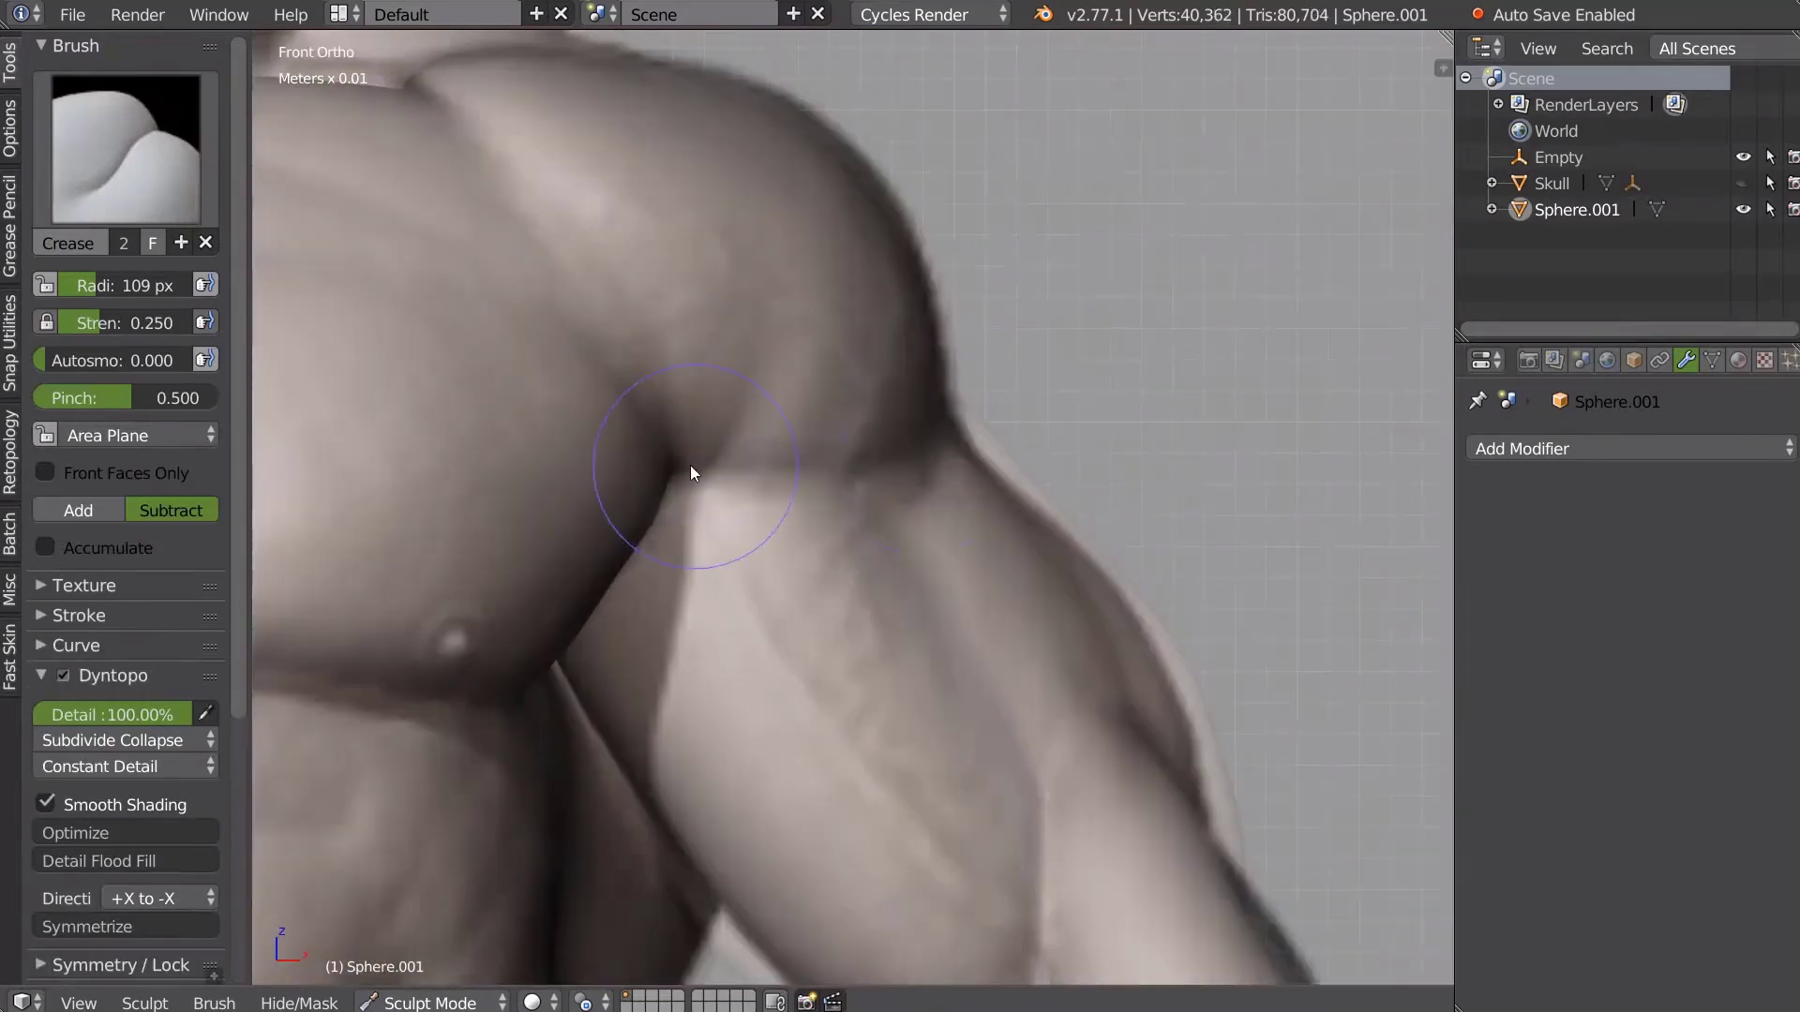
pyautogui.scroll(2, 750, 475)
pyautogui.moveTo(750, 474); pyautogui.dragTo(823, 432, button='middle')
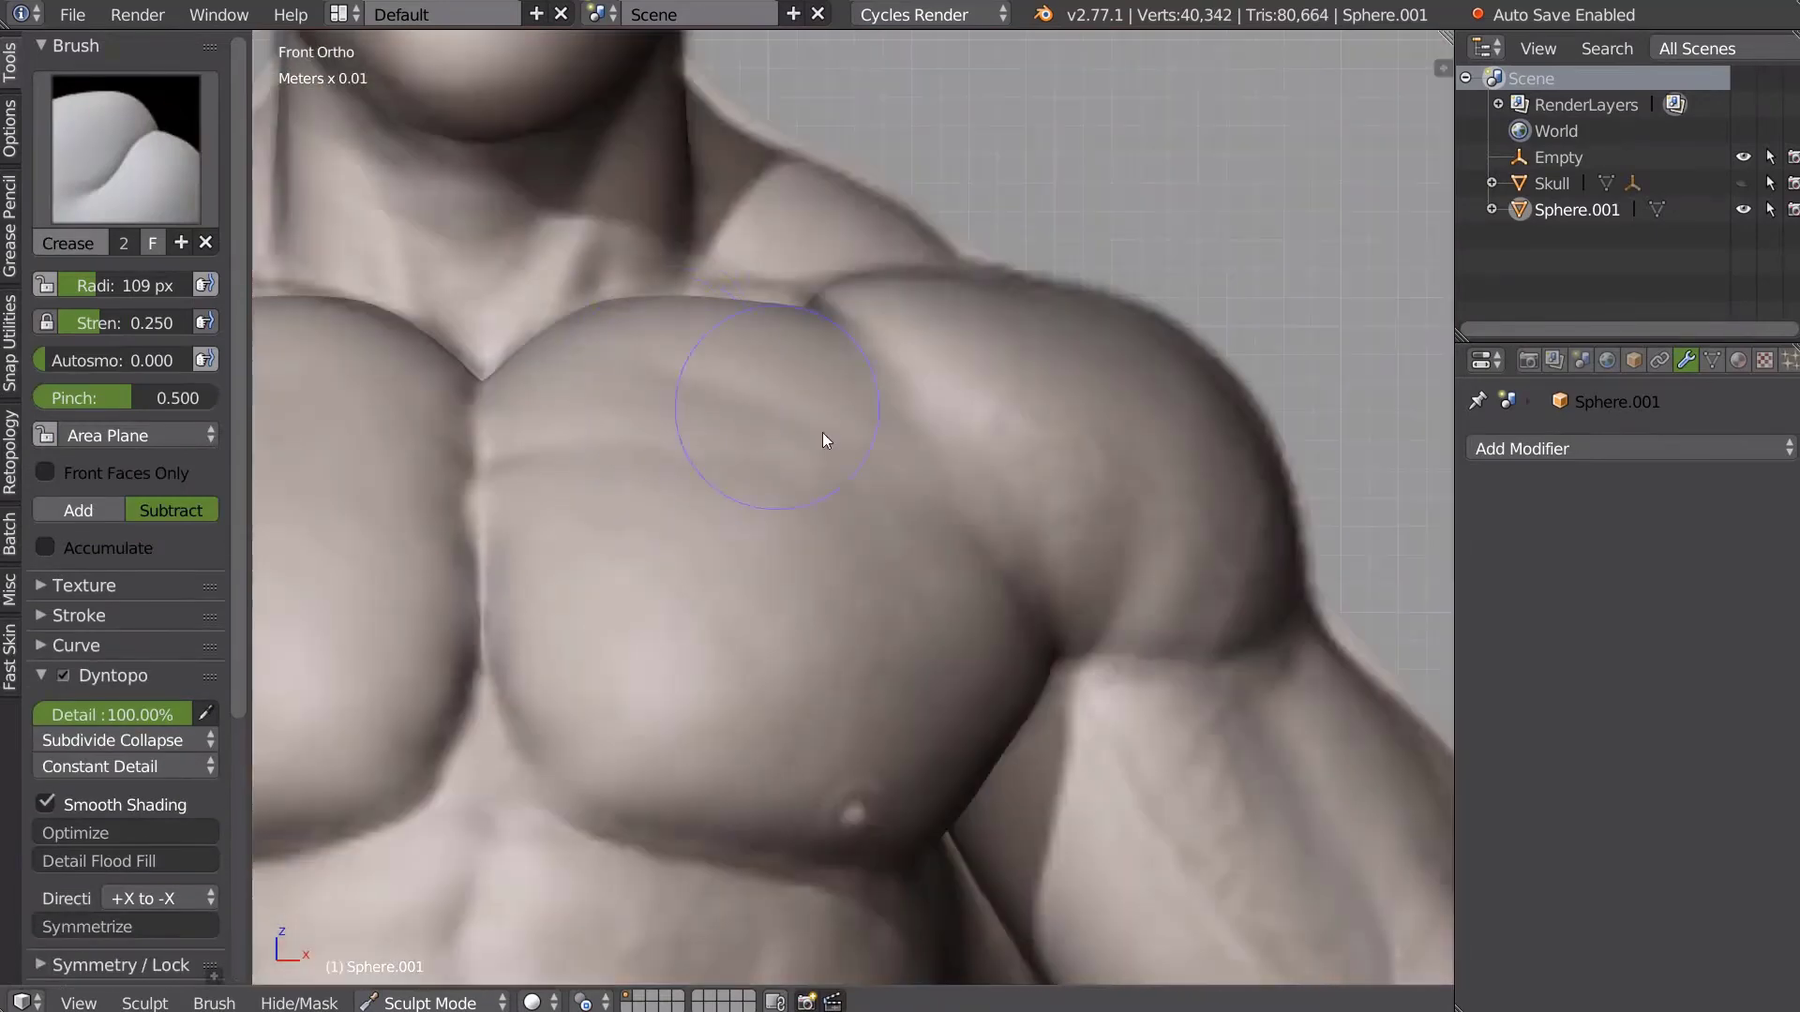
pyautogui.press('KP_1')
pyautogui.scroll(-4, 700, 379)
pyautogui.moveTo(700, 378)
pyautogui.mouseDown(button='middle')
pyautogui.moveTo(812, 380)
pyautogui.moveTo(930, 470)
pyautogui.moveTo(988, 458)
pyautogui.moveTo(1178, 562)
pyautogui.mouseUp(button='middle')
# Pull the torso surface with Snake Hook in a box-zoomed close-up of the chest.
pyautogui.press('k')
pyautogui.scroll(-5, 953, 390)
pyautogui.hotkey('shift', 'b')
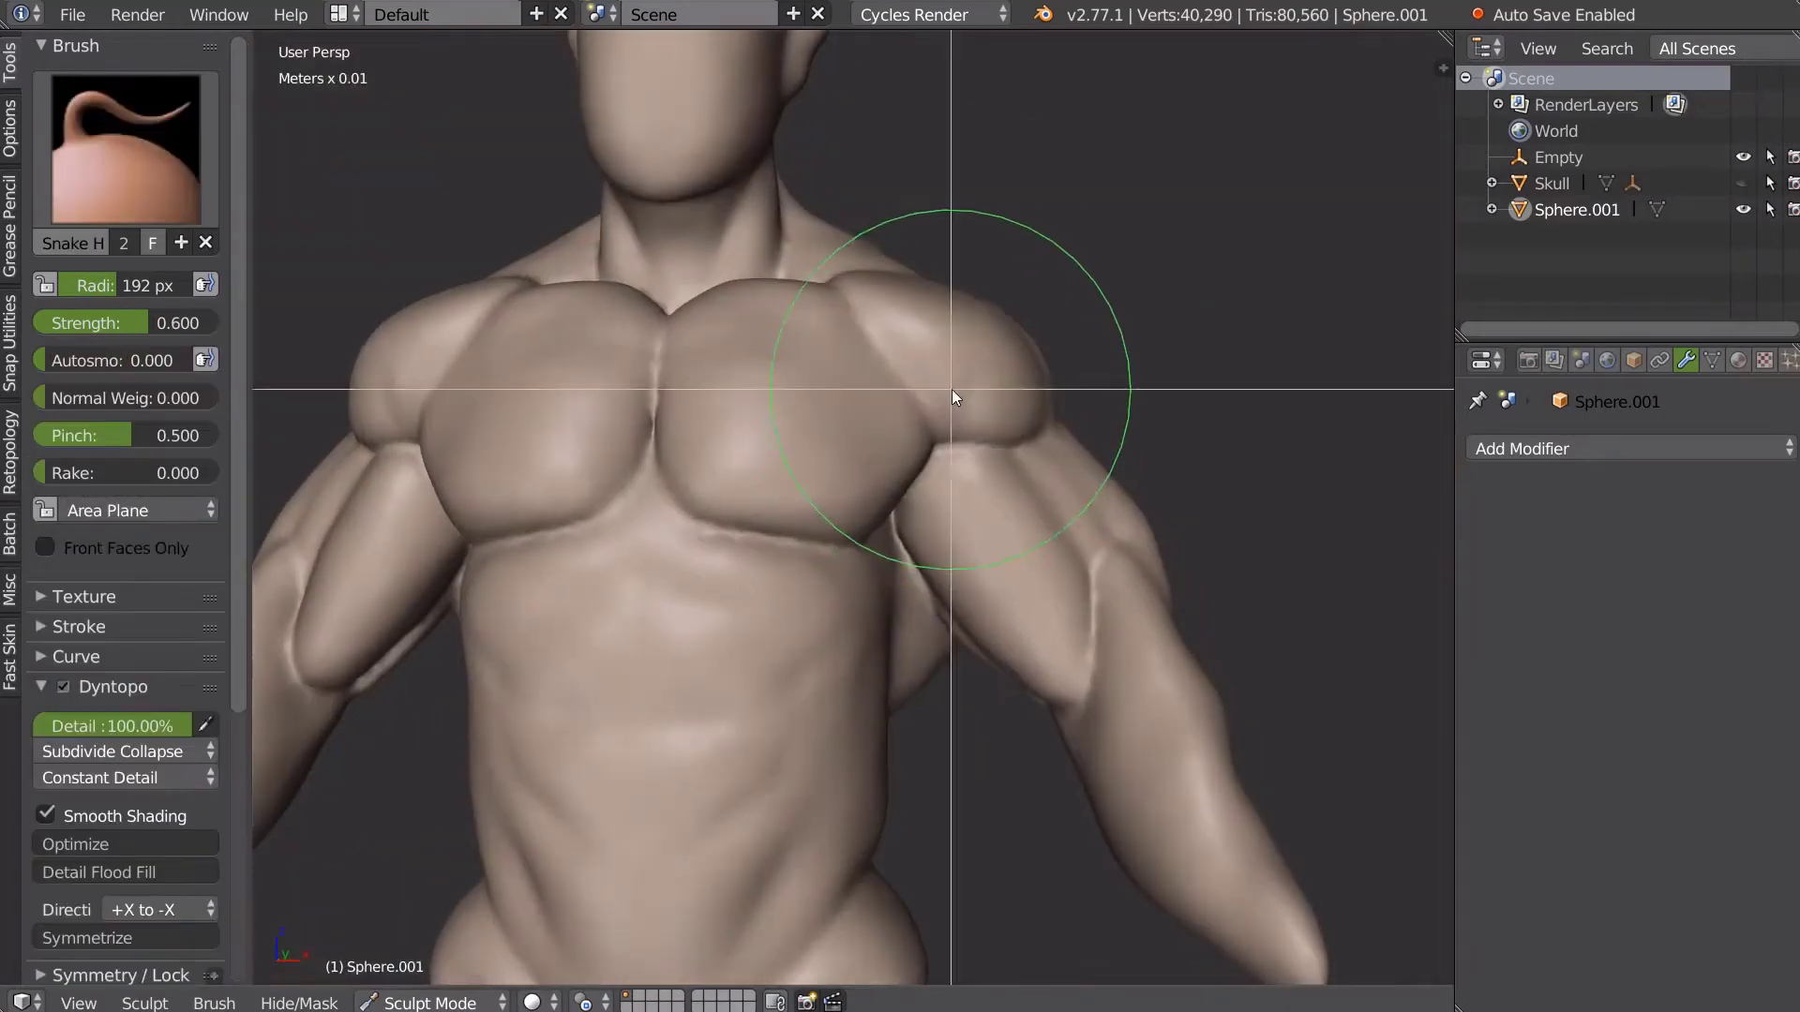
pyautogui.moveTo(1204, 174); pyautogui.dragTo(615, 387)
pyautogui.moveTo(615, 386)
pyautogui.mouseDown(button='middle')
pyautogui.moveTo(871, 478)
pyautogui.moveTo(727, 458)
pyautogui.moveTo(844, 490)
pyautogui.moveTo(869, 462)
pyautogui.moveTo(852, 503)
pyautogui.moveTo(1010, 502)
pyautogui.moveTo(922, 490)
pyautogui.mouseUp(button='middle')
# Raise the Clay brush strength to 0.833 and build up the chest.
pyautogui.press('c')
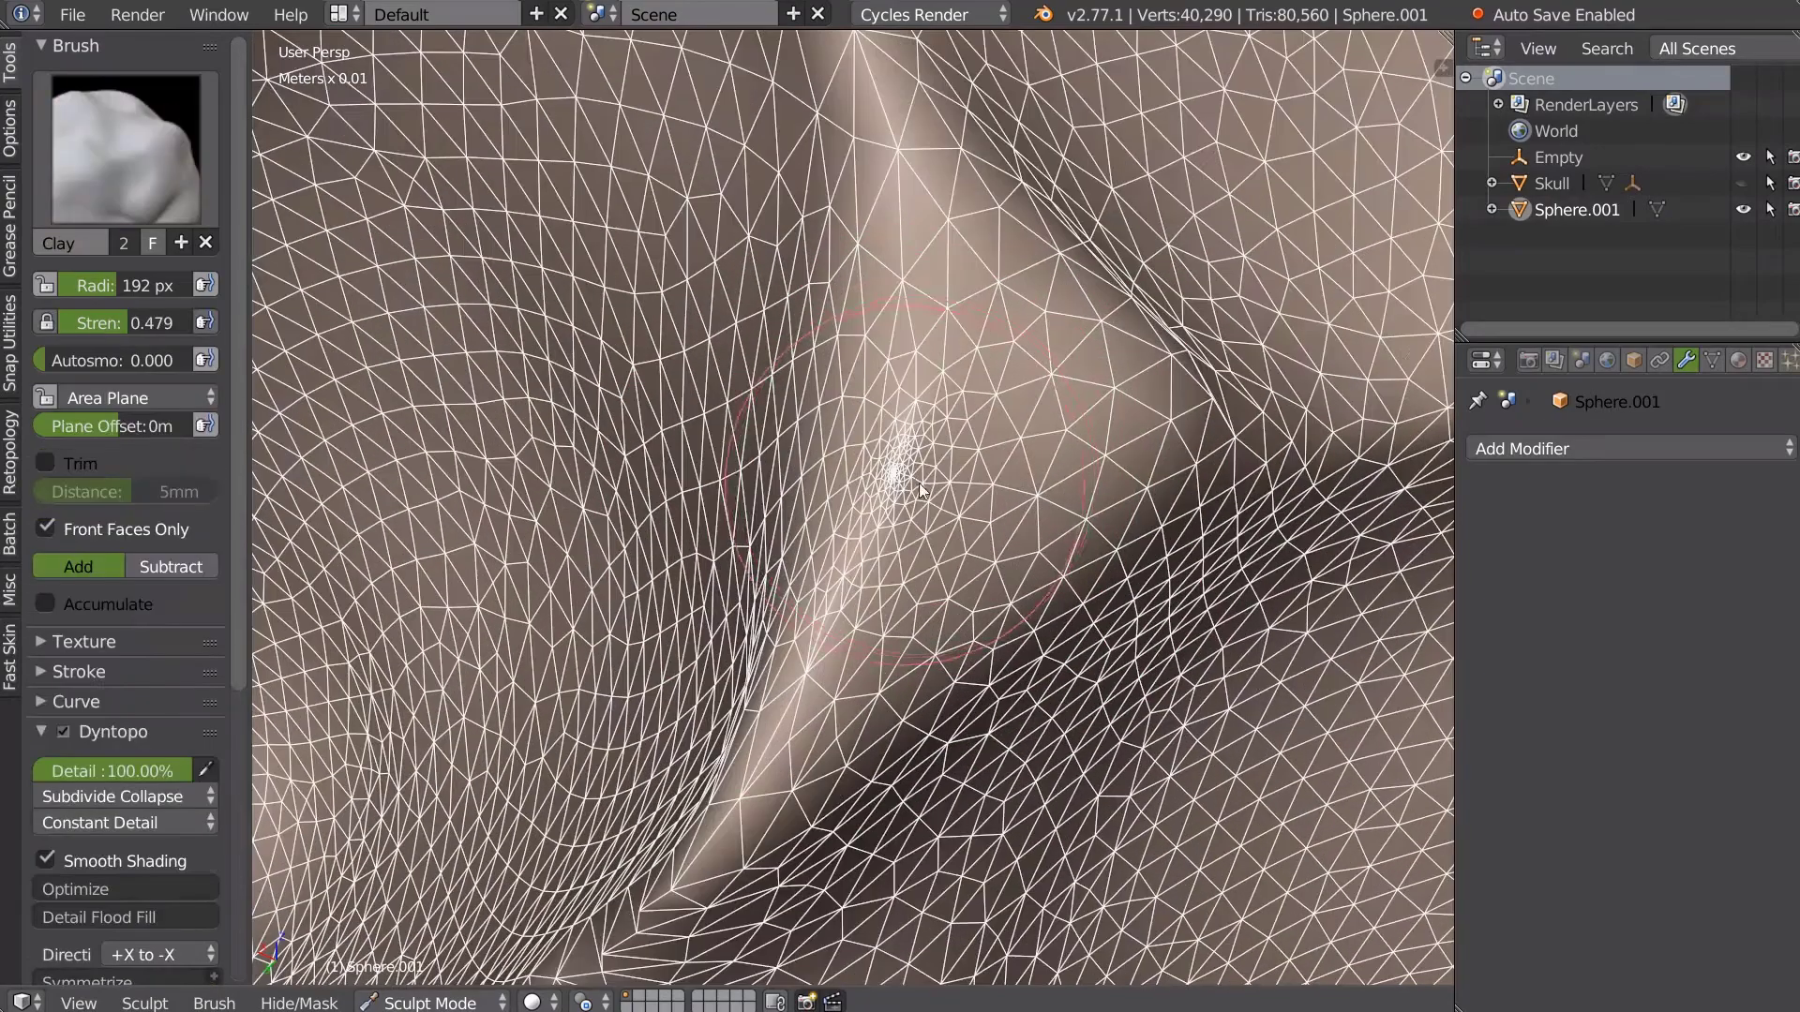
pyautogui.press('w')
pyautogui.press('Escape')
pyautogui.hotkey('shift', 'f')
pyautogui.click(863, 503)
# Deepen the groove between pectoral and upper arm with Crease and Snake Hook brushes.
pyautogui.hotkey('shift', 'c')
pyautogui.hotkey('ctrl', 'z')
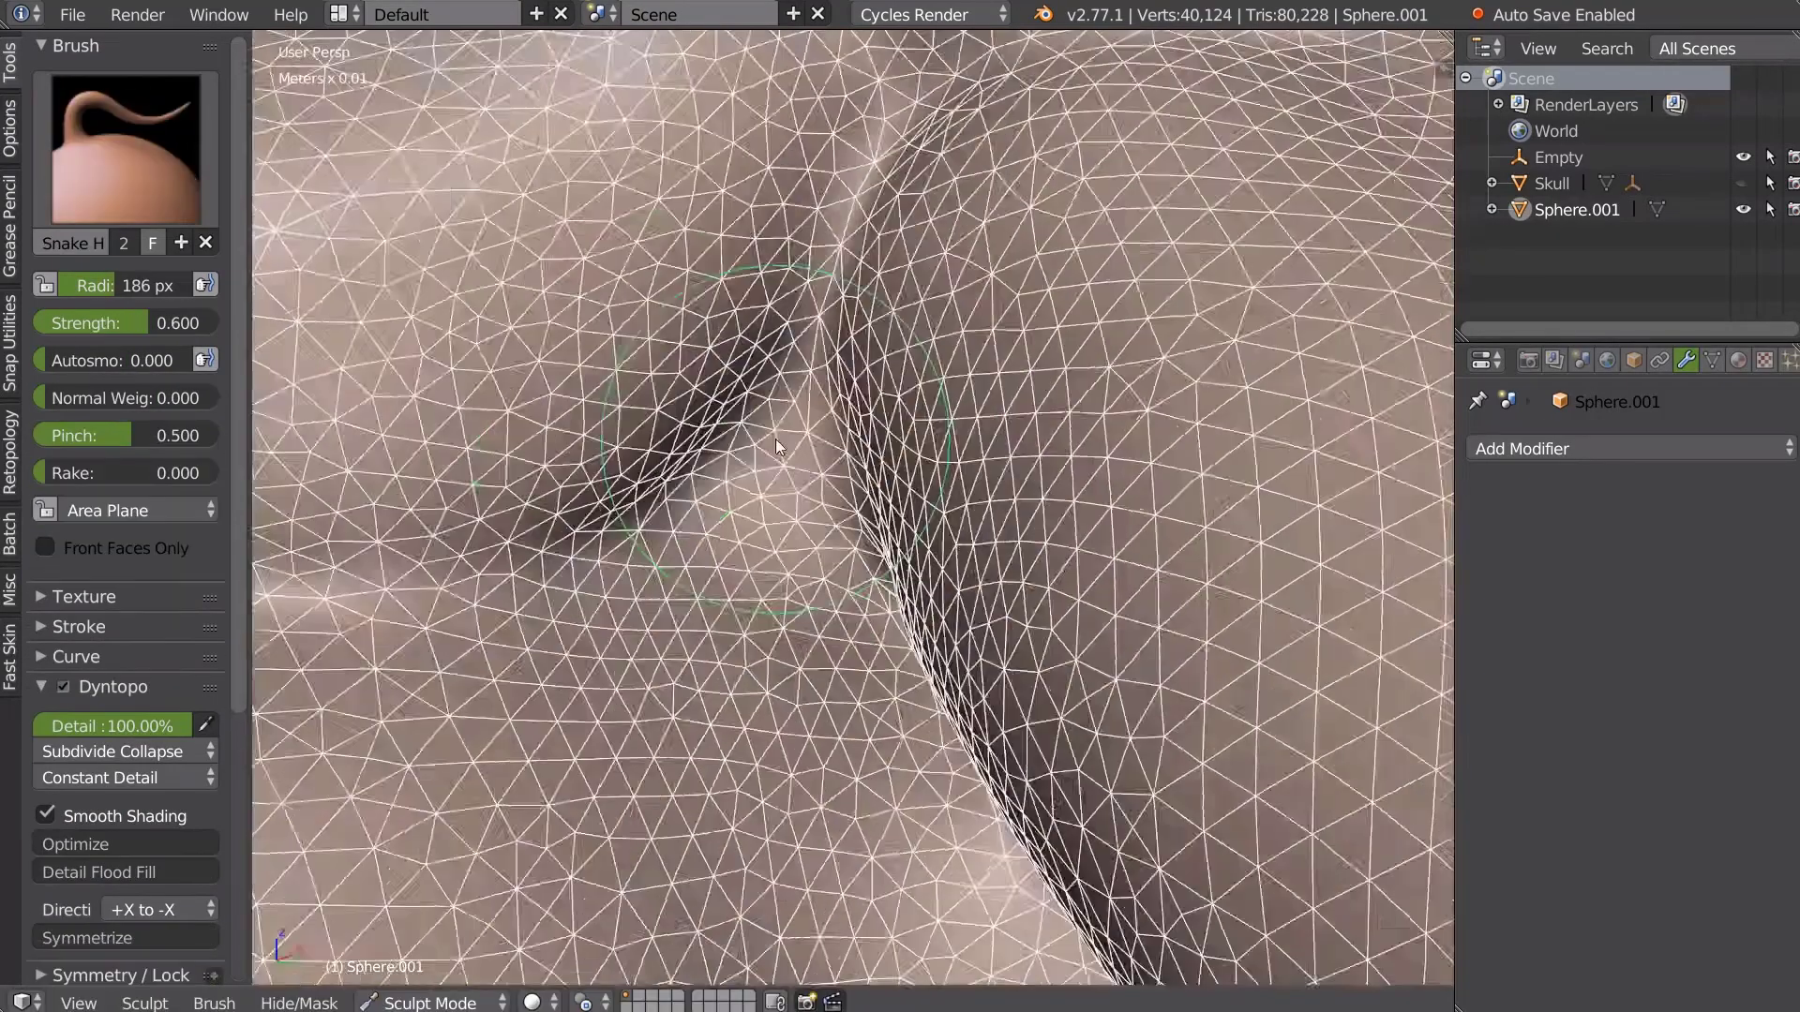
pyautogui.moveTo(959, 358)
pyautogui.keyDown('ctrl'); pyautogui.mouseDown(button='middle')
pyautogui.moveTo(804, 532)
pyautogui.moveTo(803, 380)
pyautogui.moveTo(744, 408)
pyautogui.moveTo(919, 420)
pyautogui.moveTo(893, 452)
pyautogui.mouseUp(button='middle'); pyautogui.keyUp('ctrl')
pyautogui.press('k')
pyautogui.scroll(3, 933, 347)
pyautogui.hotkey('shift', 'c')
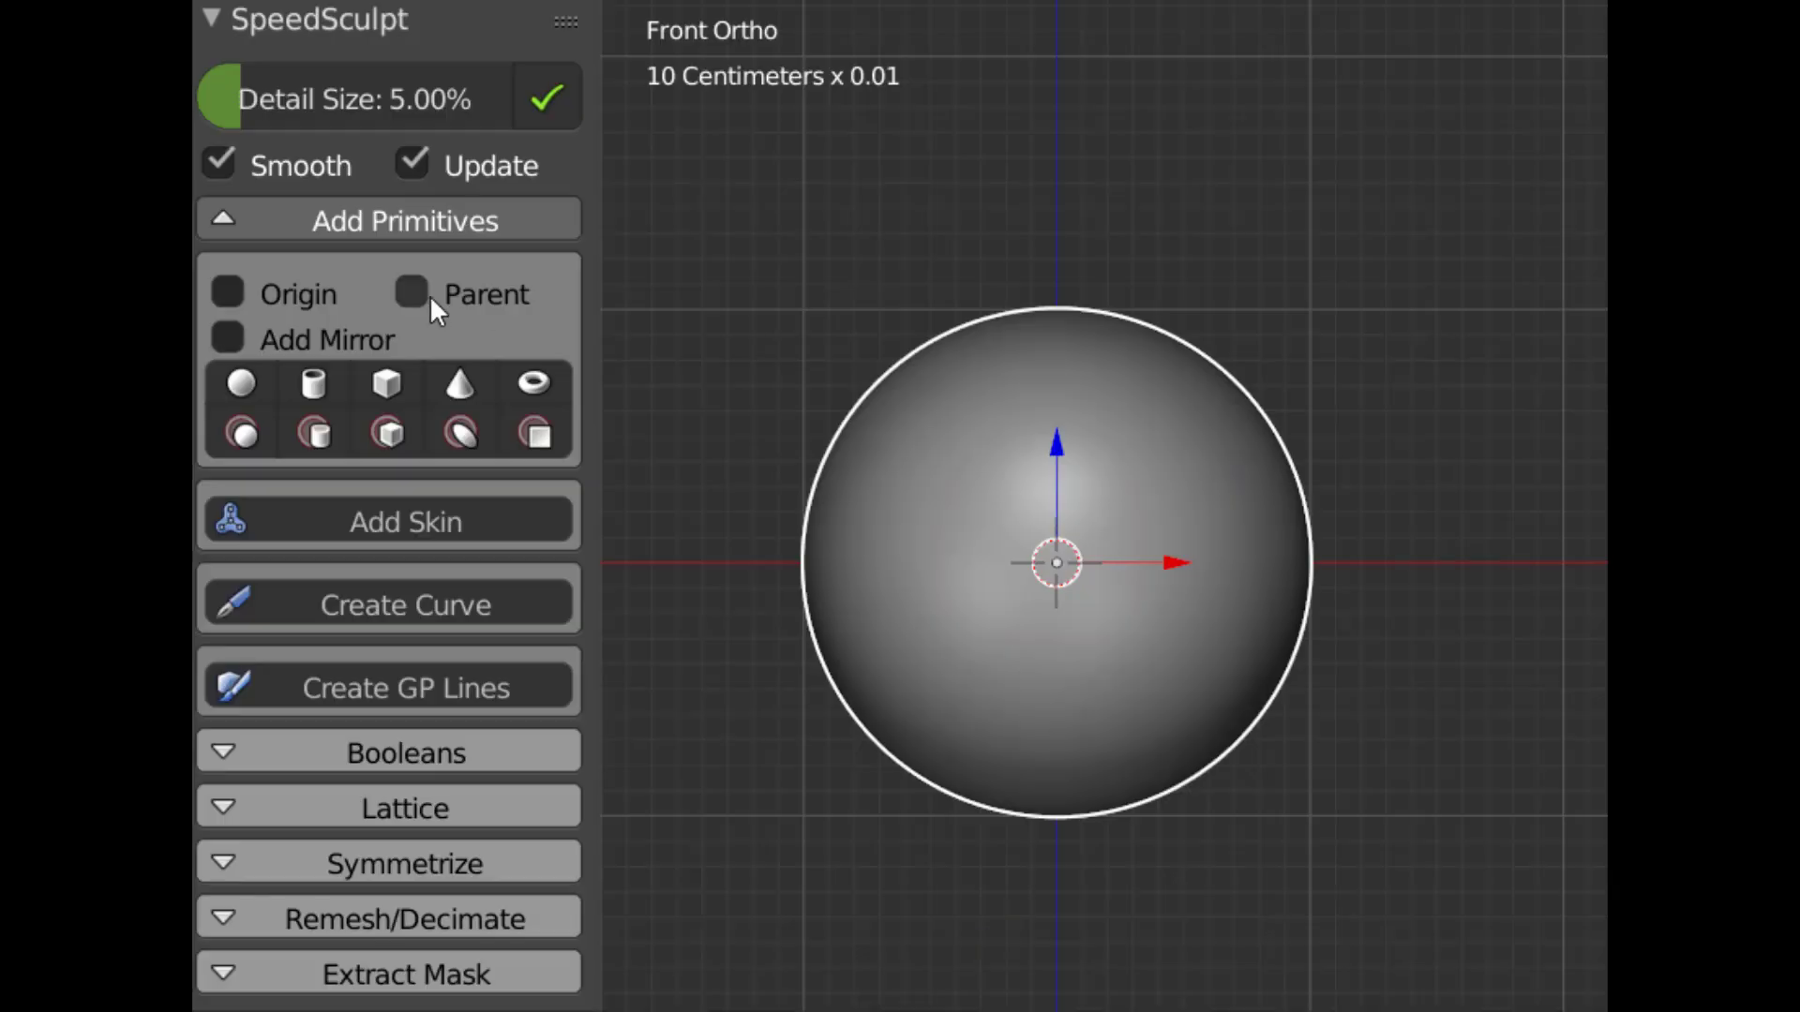
# Enable Parent and Add Mirror with the Icosphere as mirror object, adding mirrored ear spheres.
pyautogui.click(411, 292)
pyautogui.click(227, 337)
pyautogui.click(234, 426)
pyautogui.click(806, 572)
pyautogui.click(237, 474)
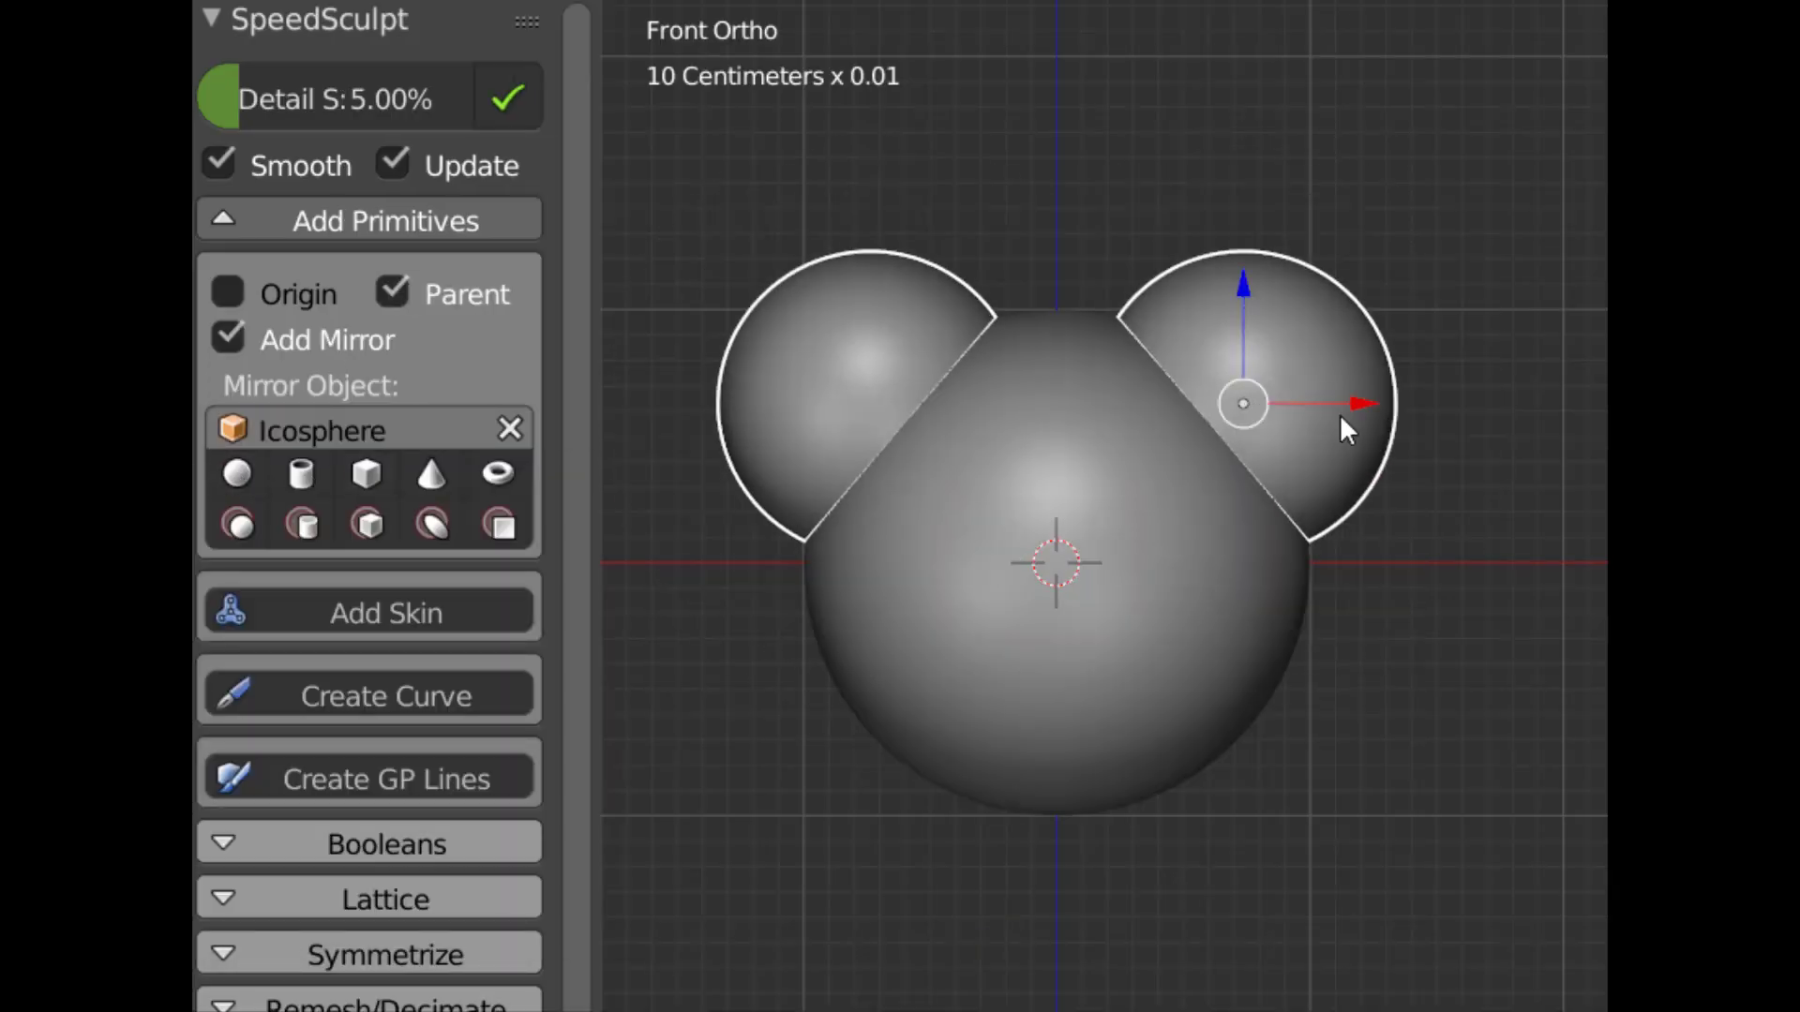
# Add a mirrored cylinder limb, scale and tilt it, and place a sphere at its end.
pyautogui.click(301, 473)
pyautogui.press('s')
pyautogui.click(1438, 413)
pyautogui.press('r')
pyautogui.click(1438, 414)
pyautogui.hotkey('shift', 'd')
pyautogui.click(1558, 631)
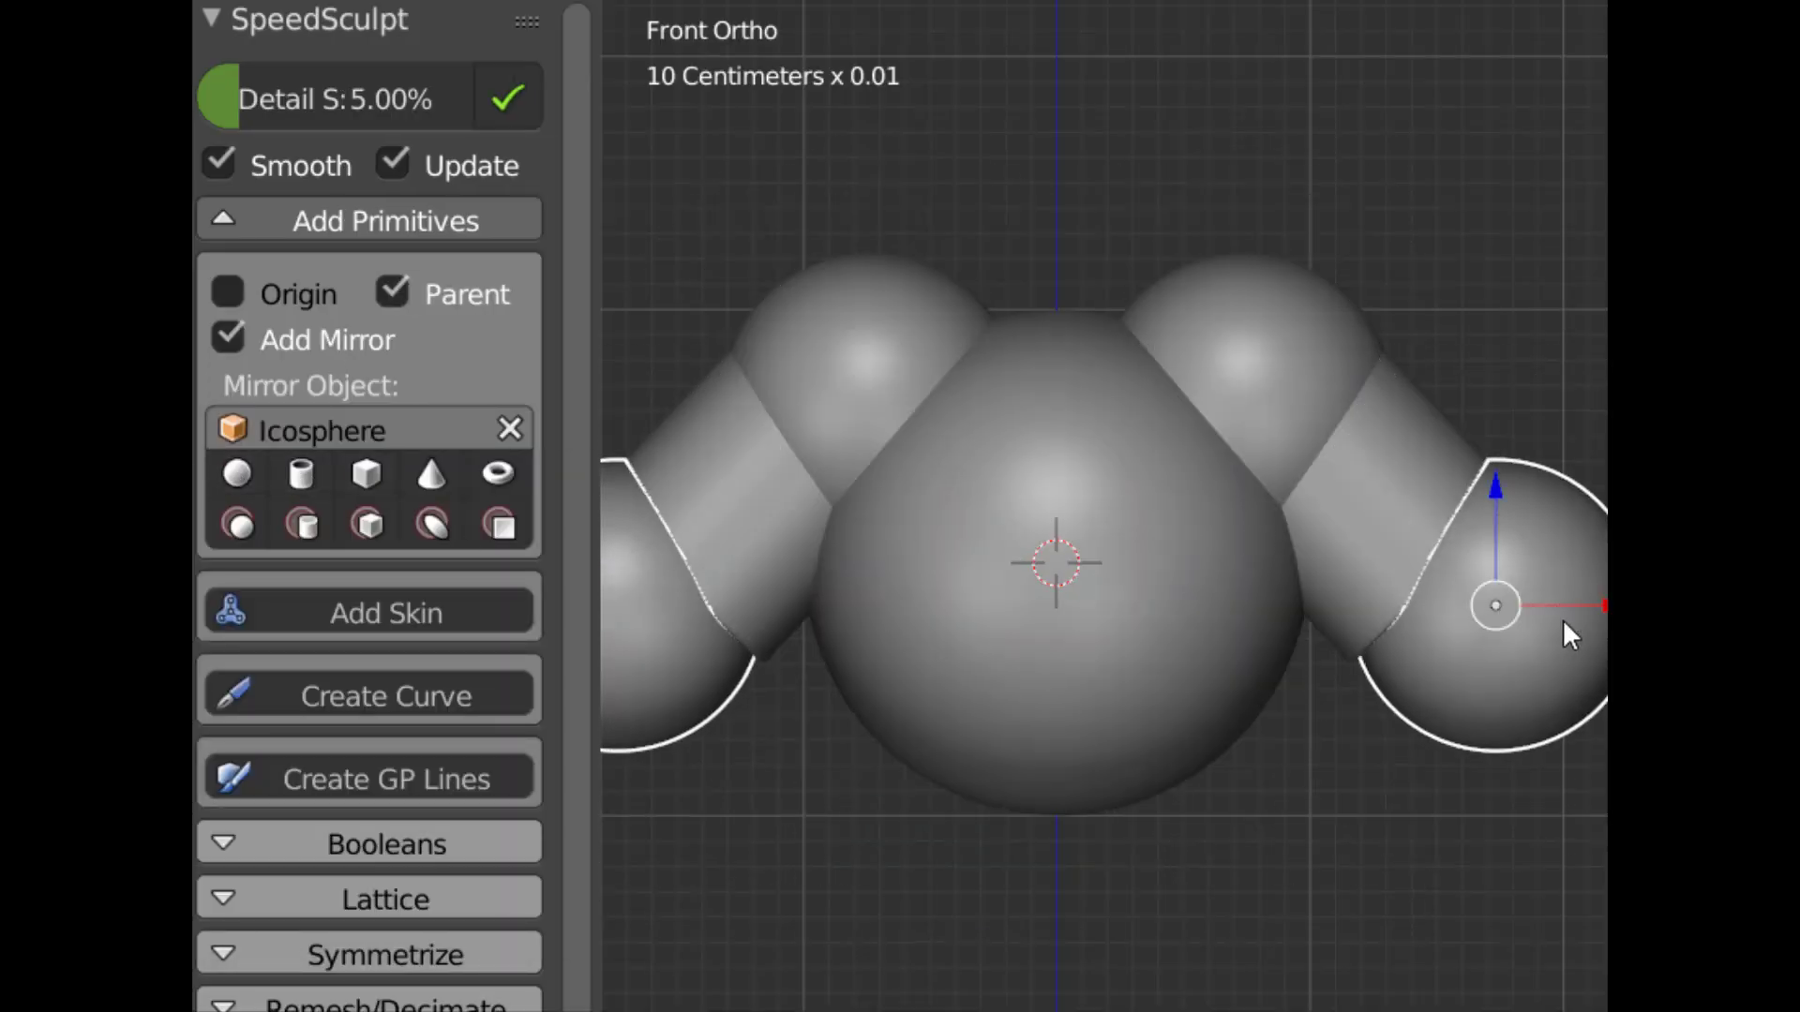
pyautogui.press('g')
pyautogui.click(1345, 260)
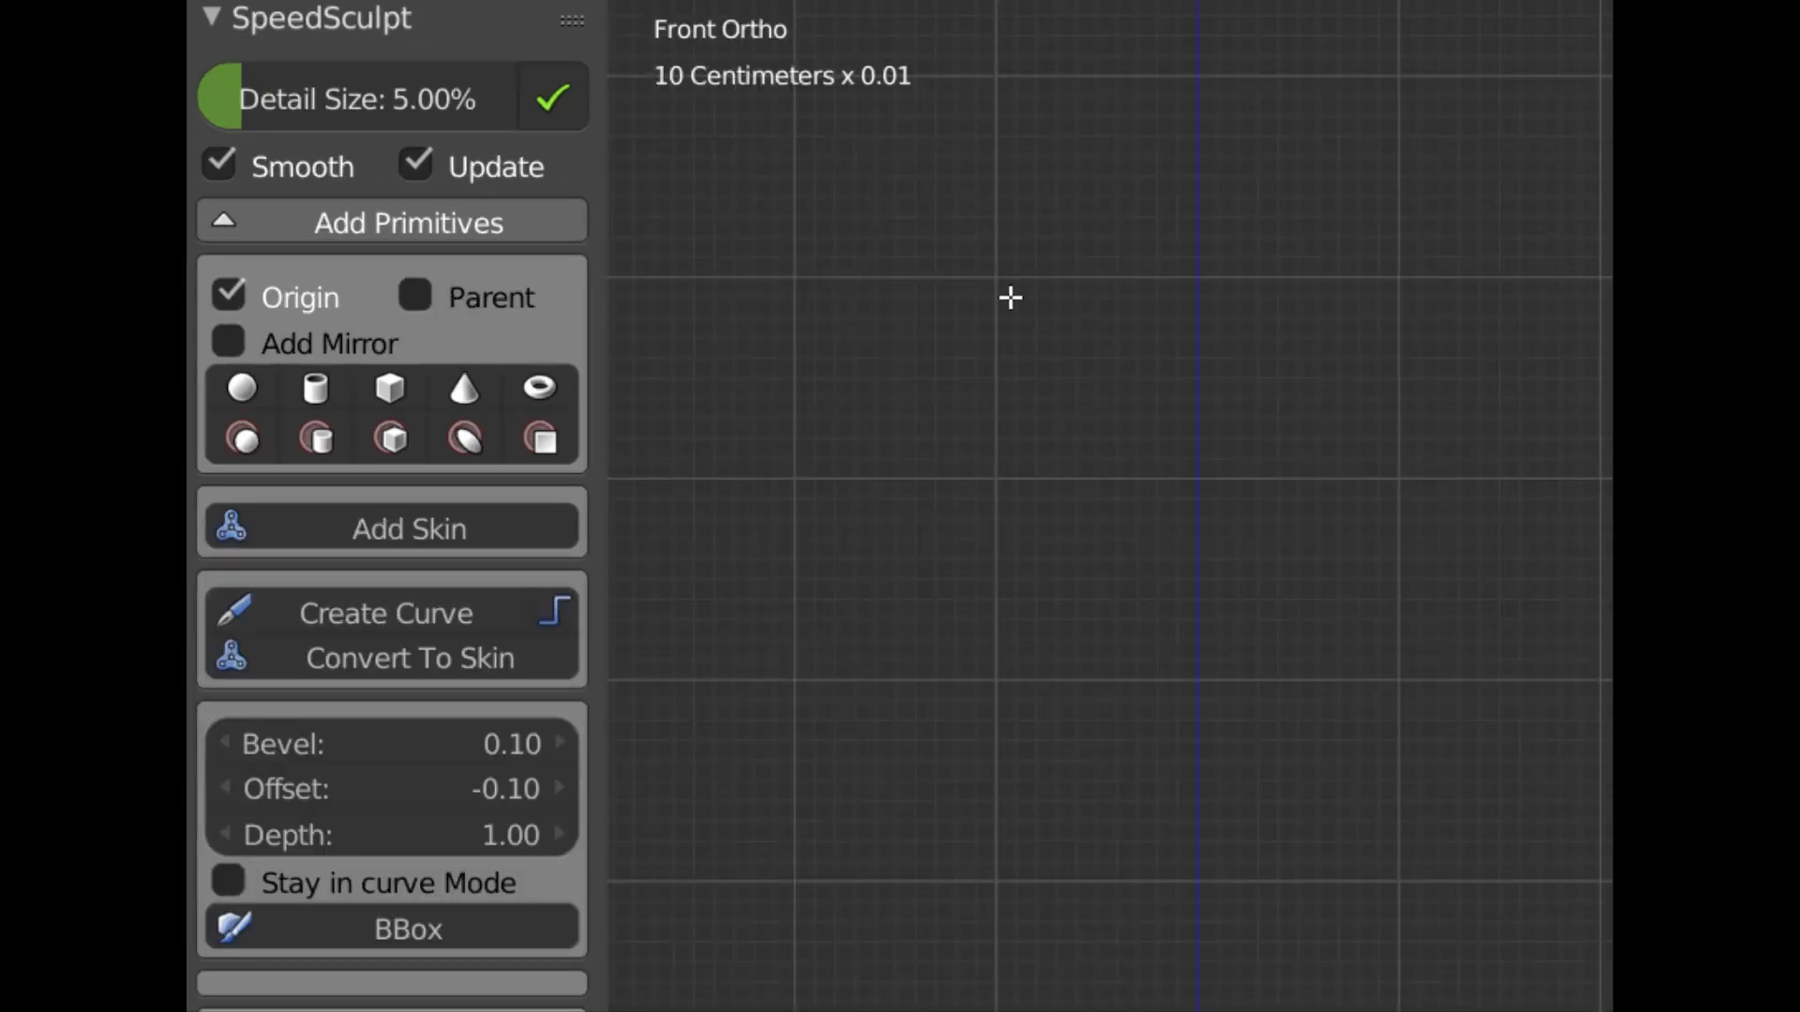
# Sketch a freehand curve outline, skin it into a thick 2mm-deep mesh, and add an envelope bone.
pyautogui.moveTo(1011, 298); pyautogui.dragTo(977, 502)
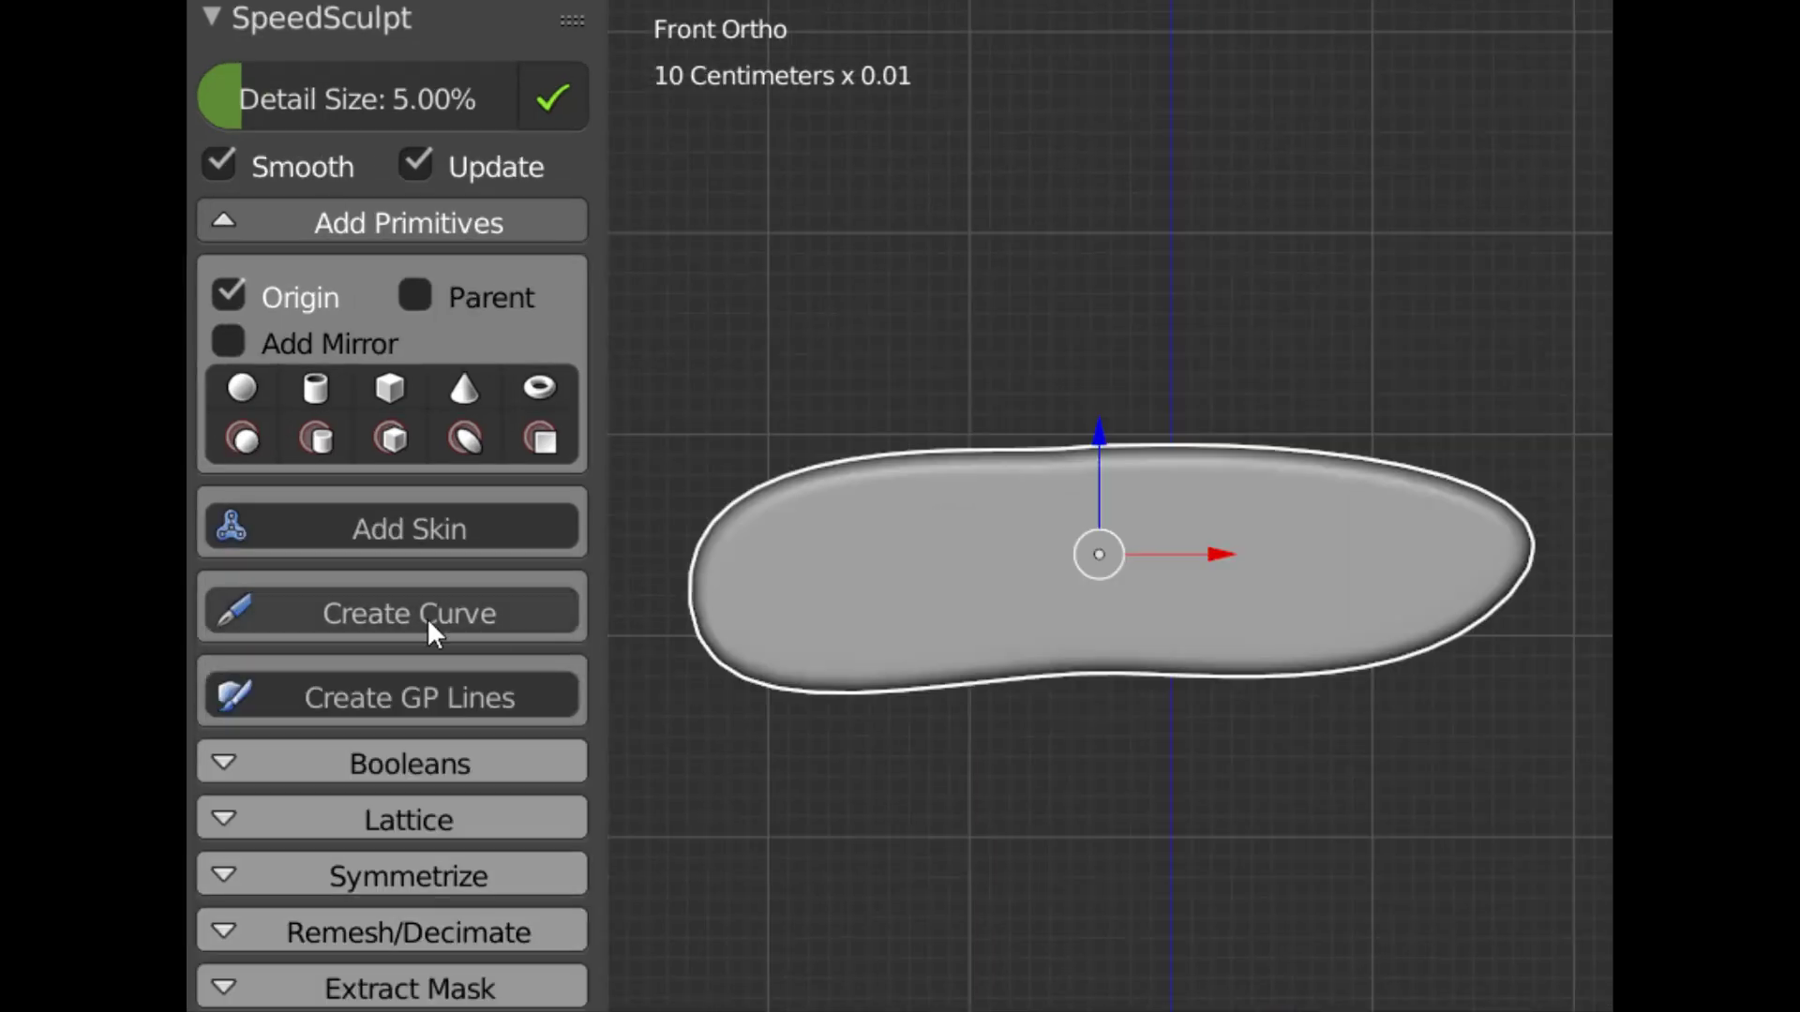
pyautogui.click(430, 623)
pyautogui.moveTo(1001, 147)
pyautogui.mouseDown()
pyautogui.moveTo(935, 348)
pyautogui.moveTo(1217, 153)
pyautogui.mouseUp()
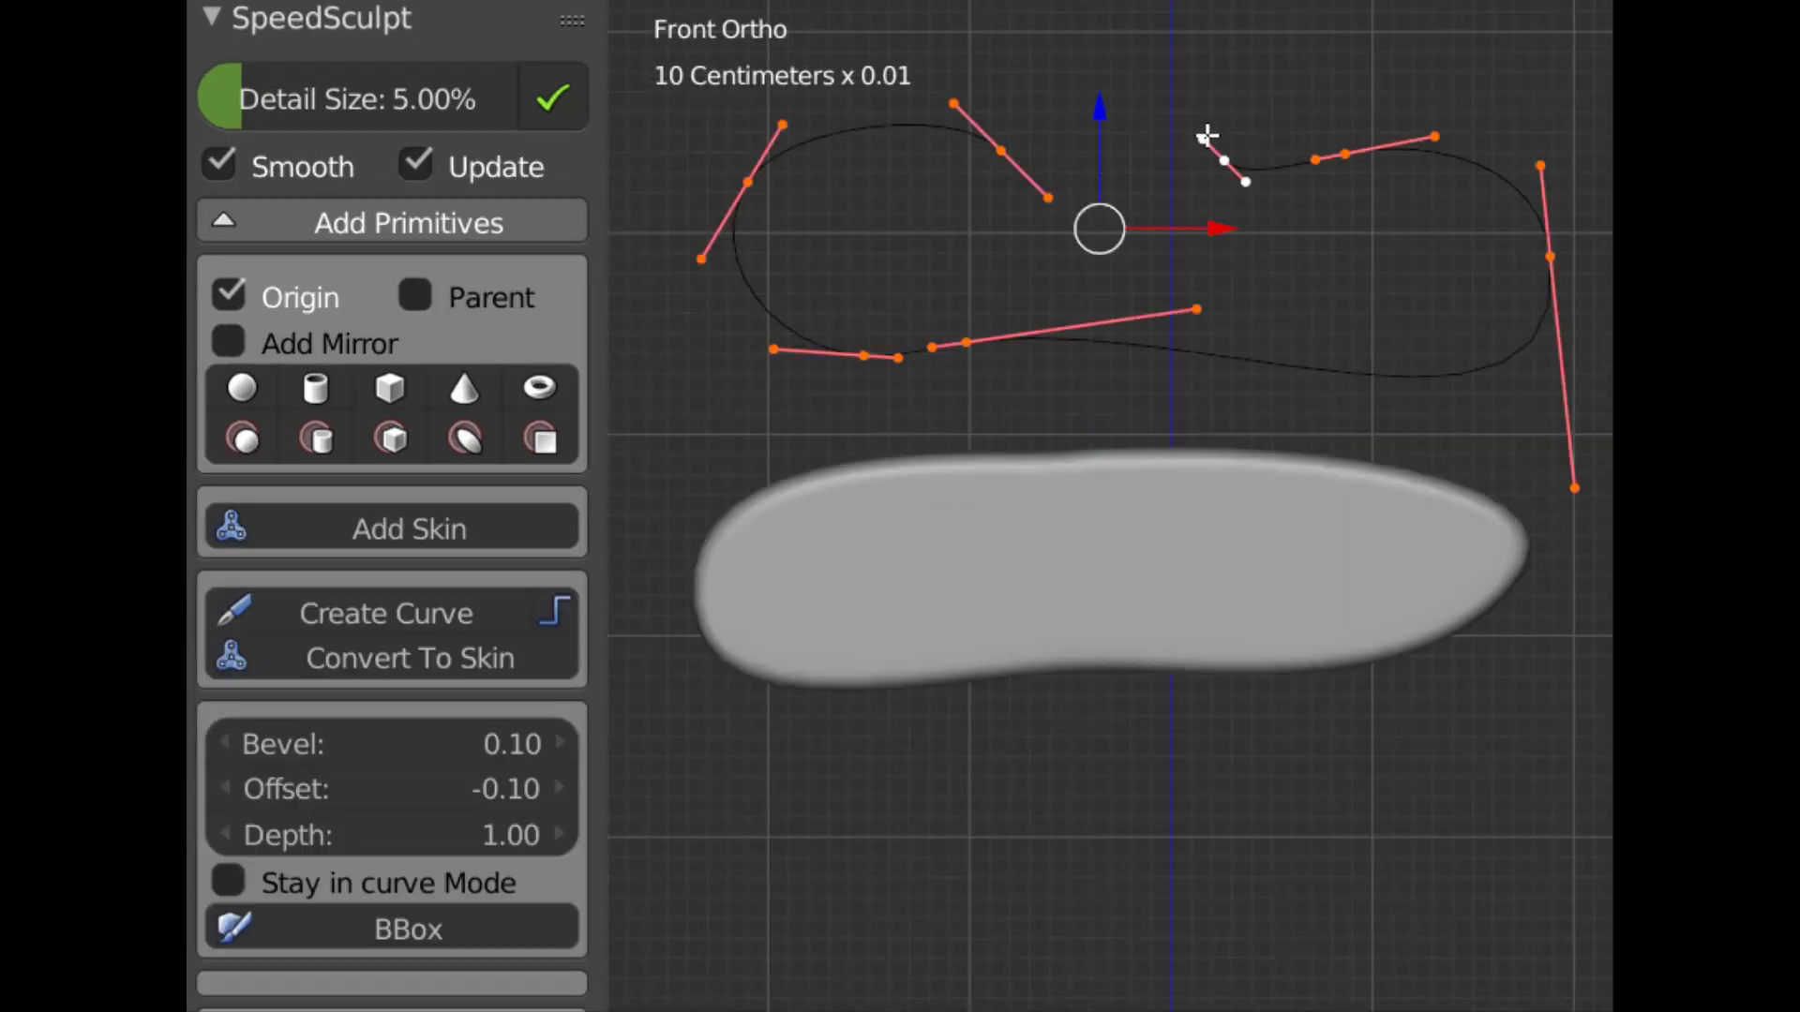
pyautogui.click(387, 886)
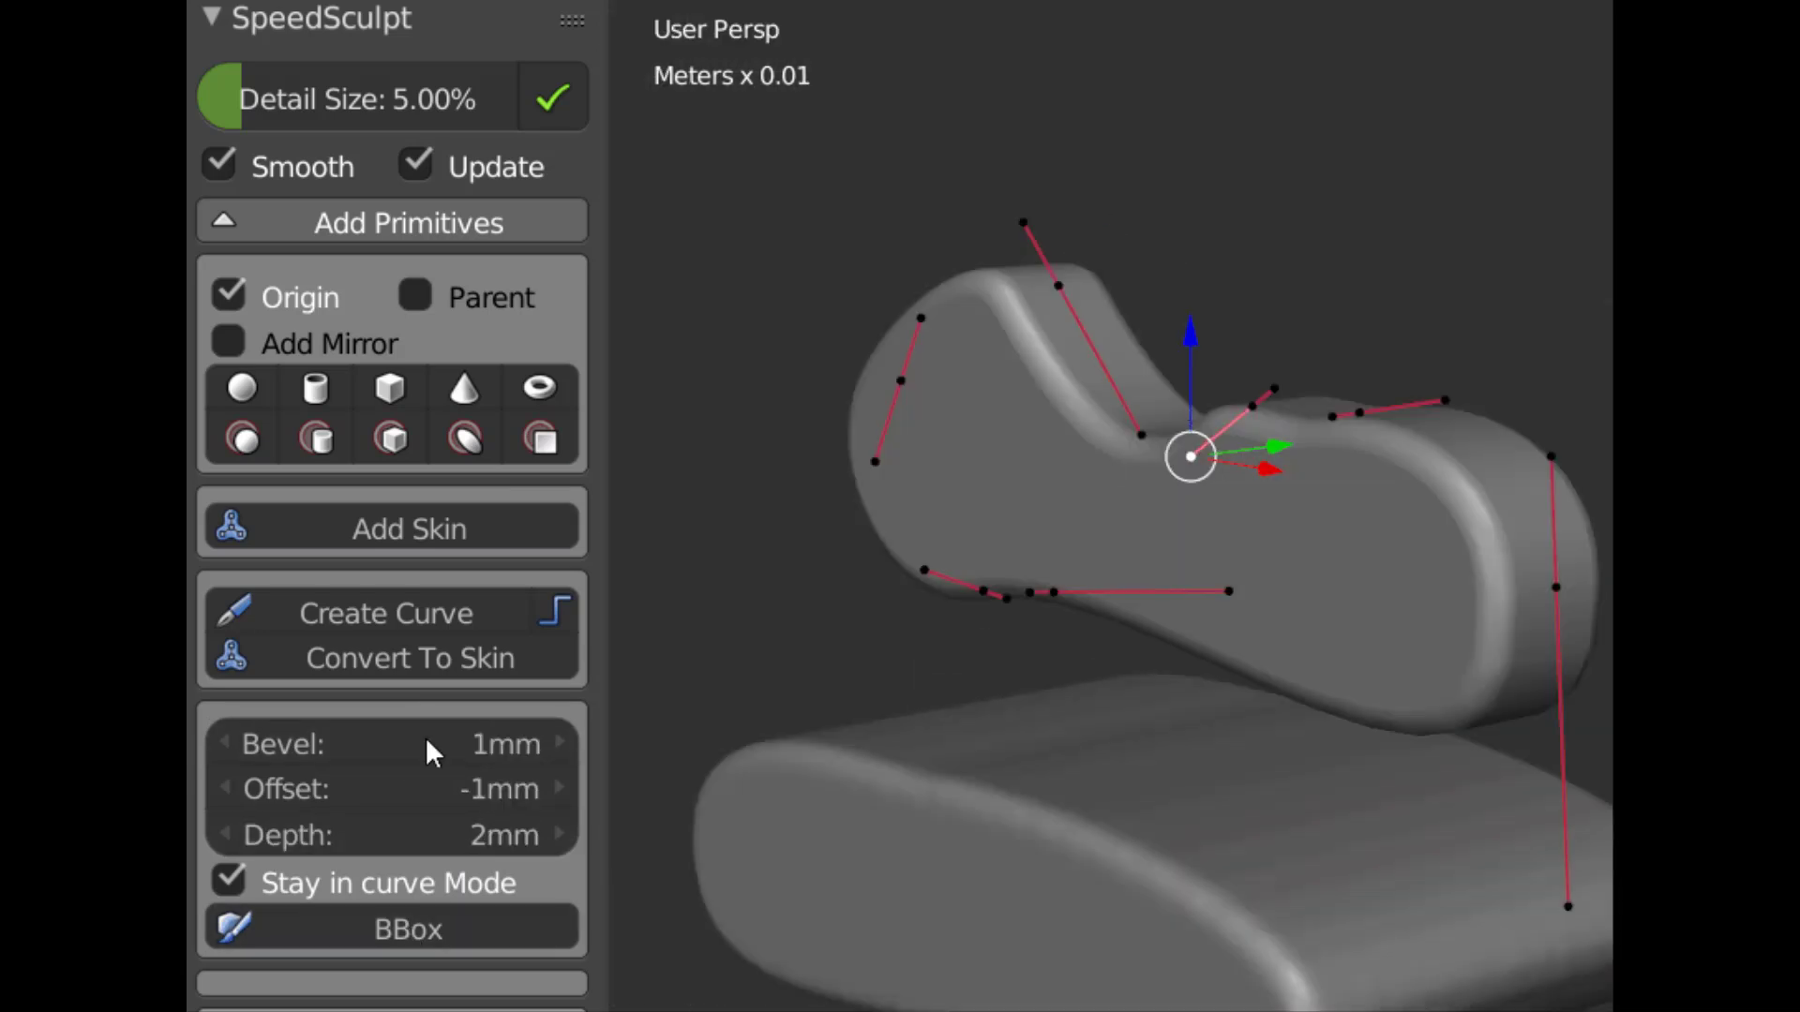
pyautogui.moveTo(426, 737); pyautogui.dragTo(385, 785)
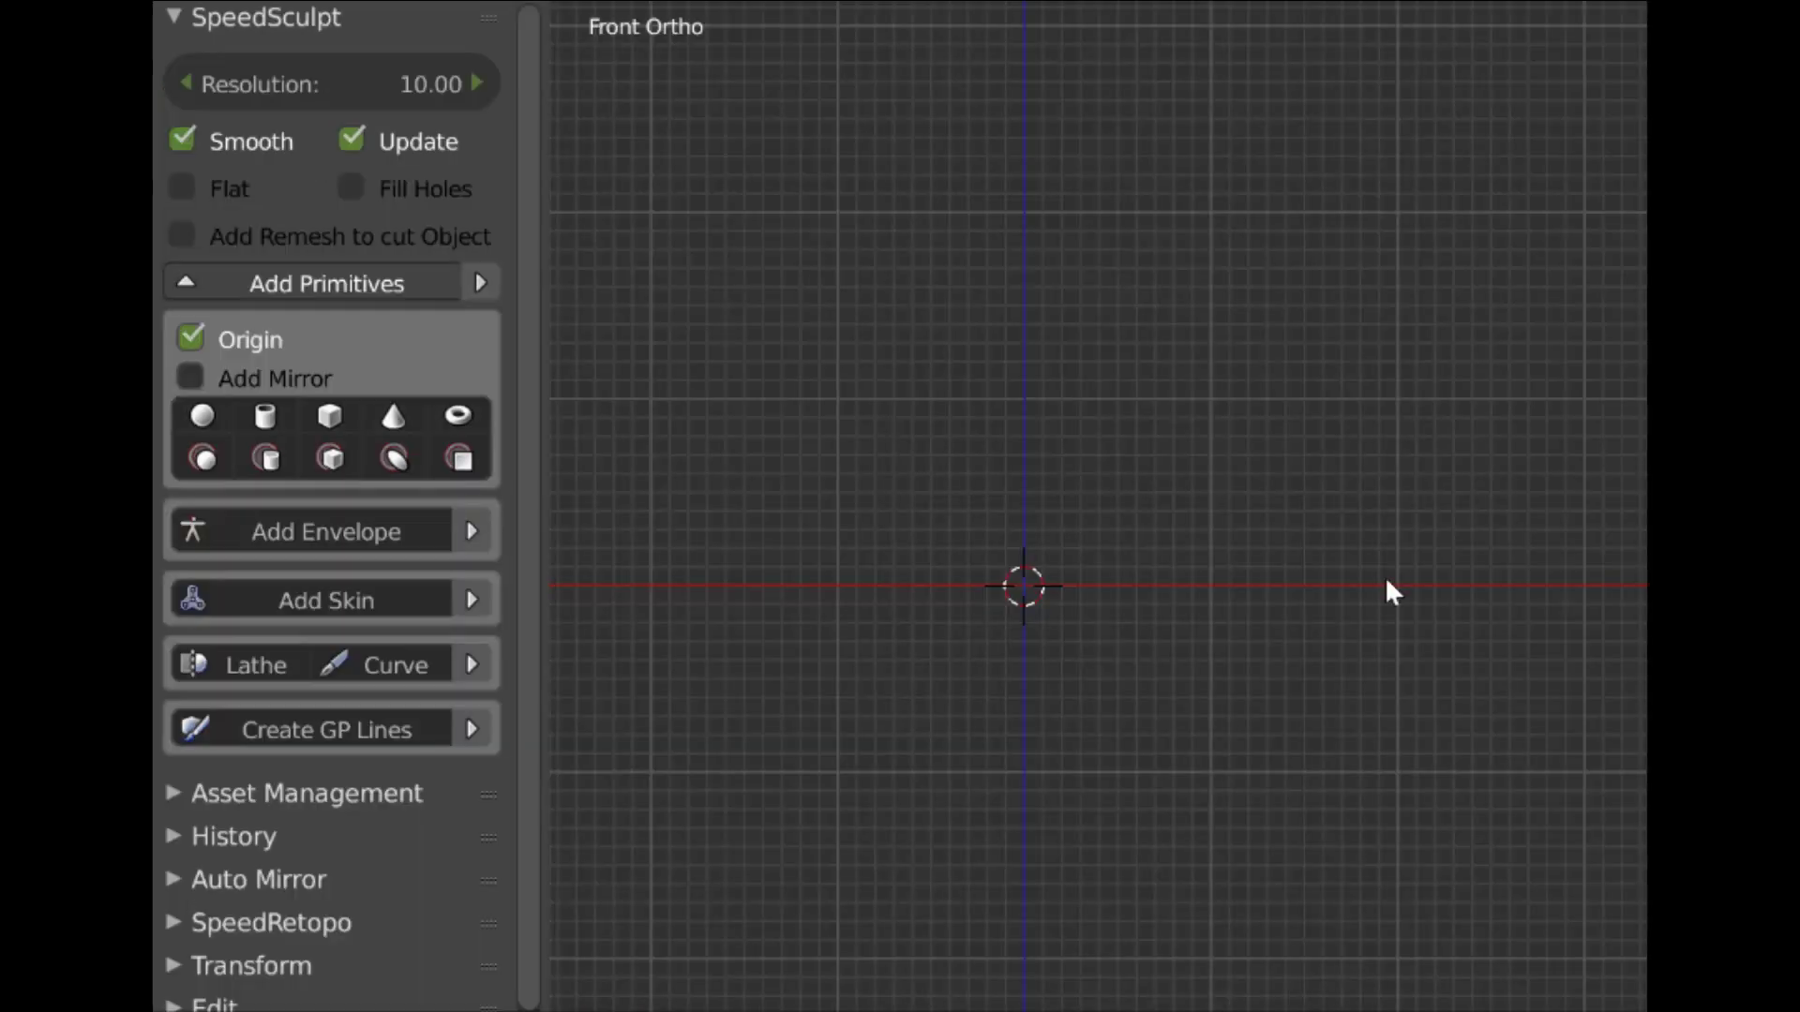
pyautogui.click(326, 531)
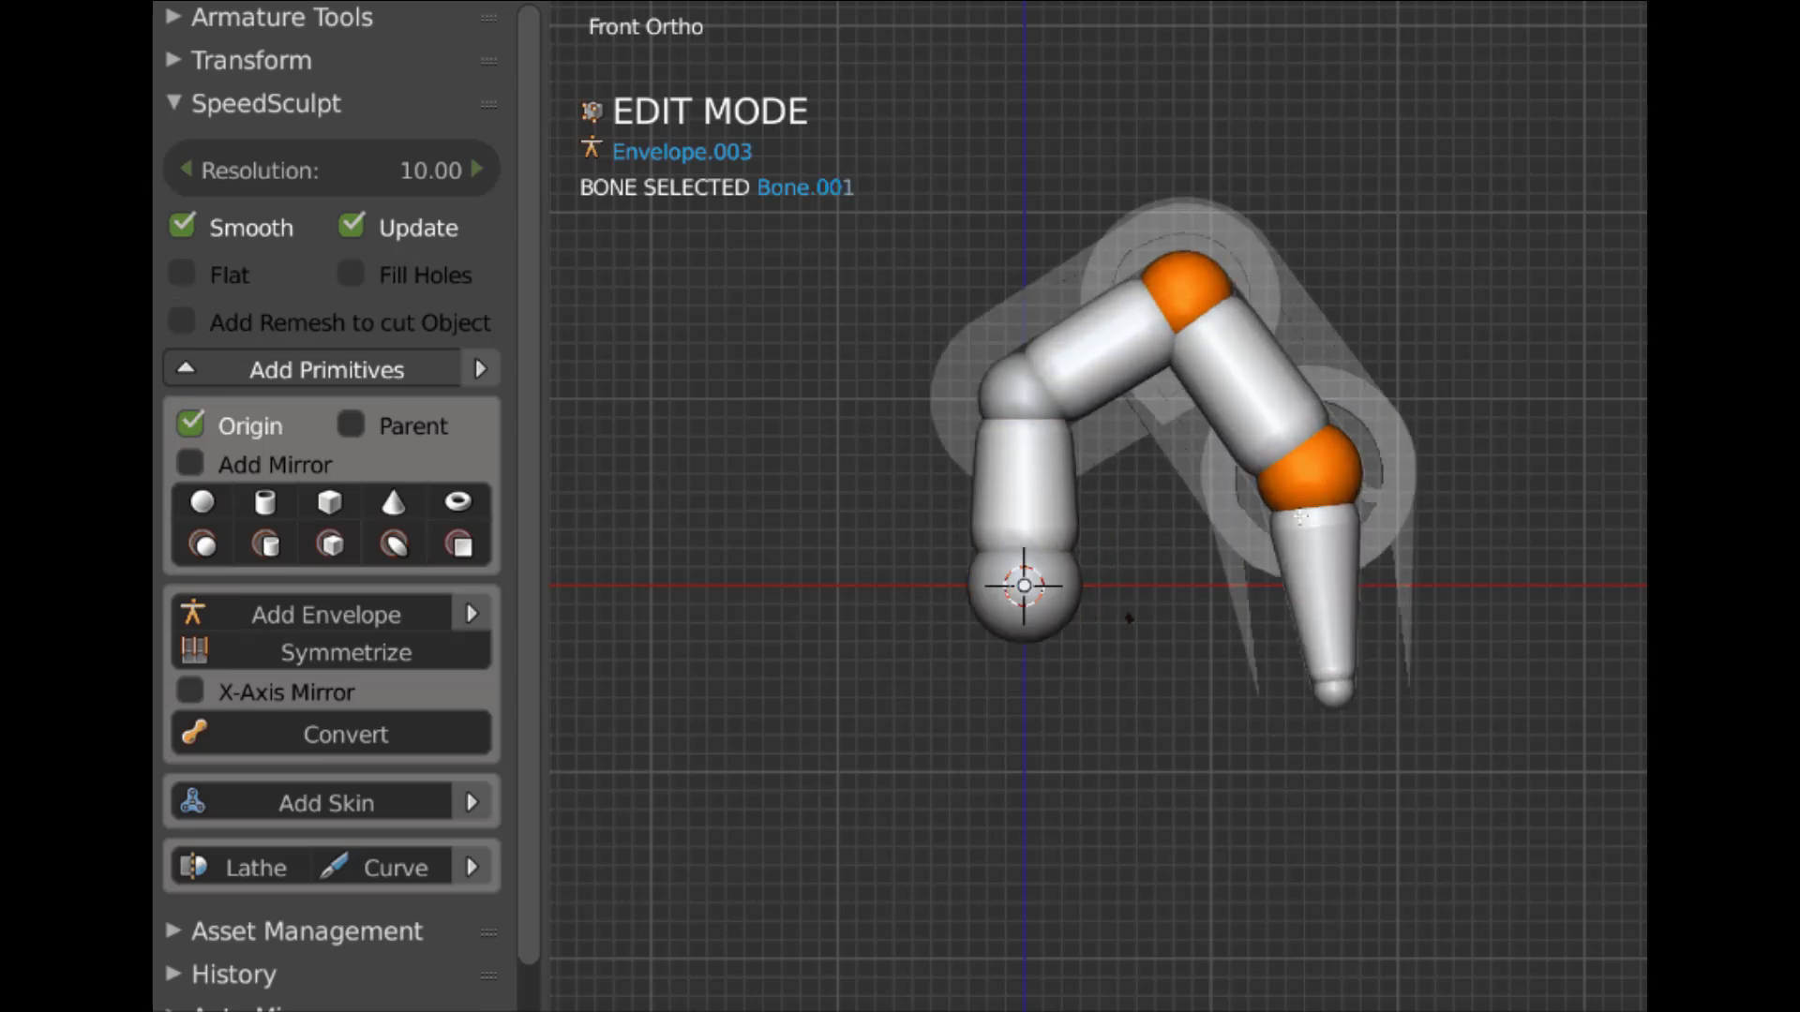
# Extrude the envelope bone chain and mirror it to the other side.
pyautogui.press('e')
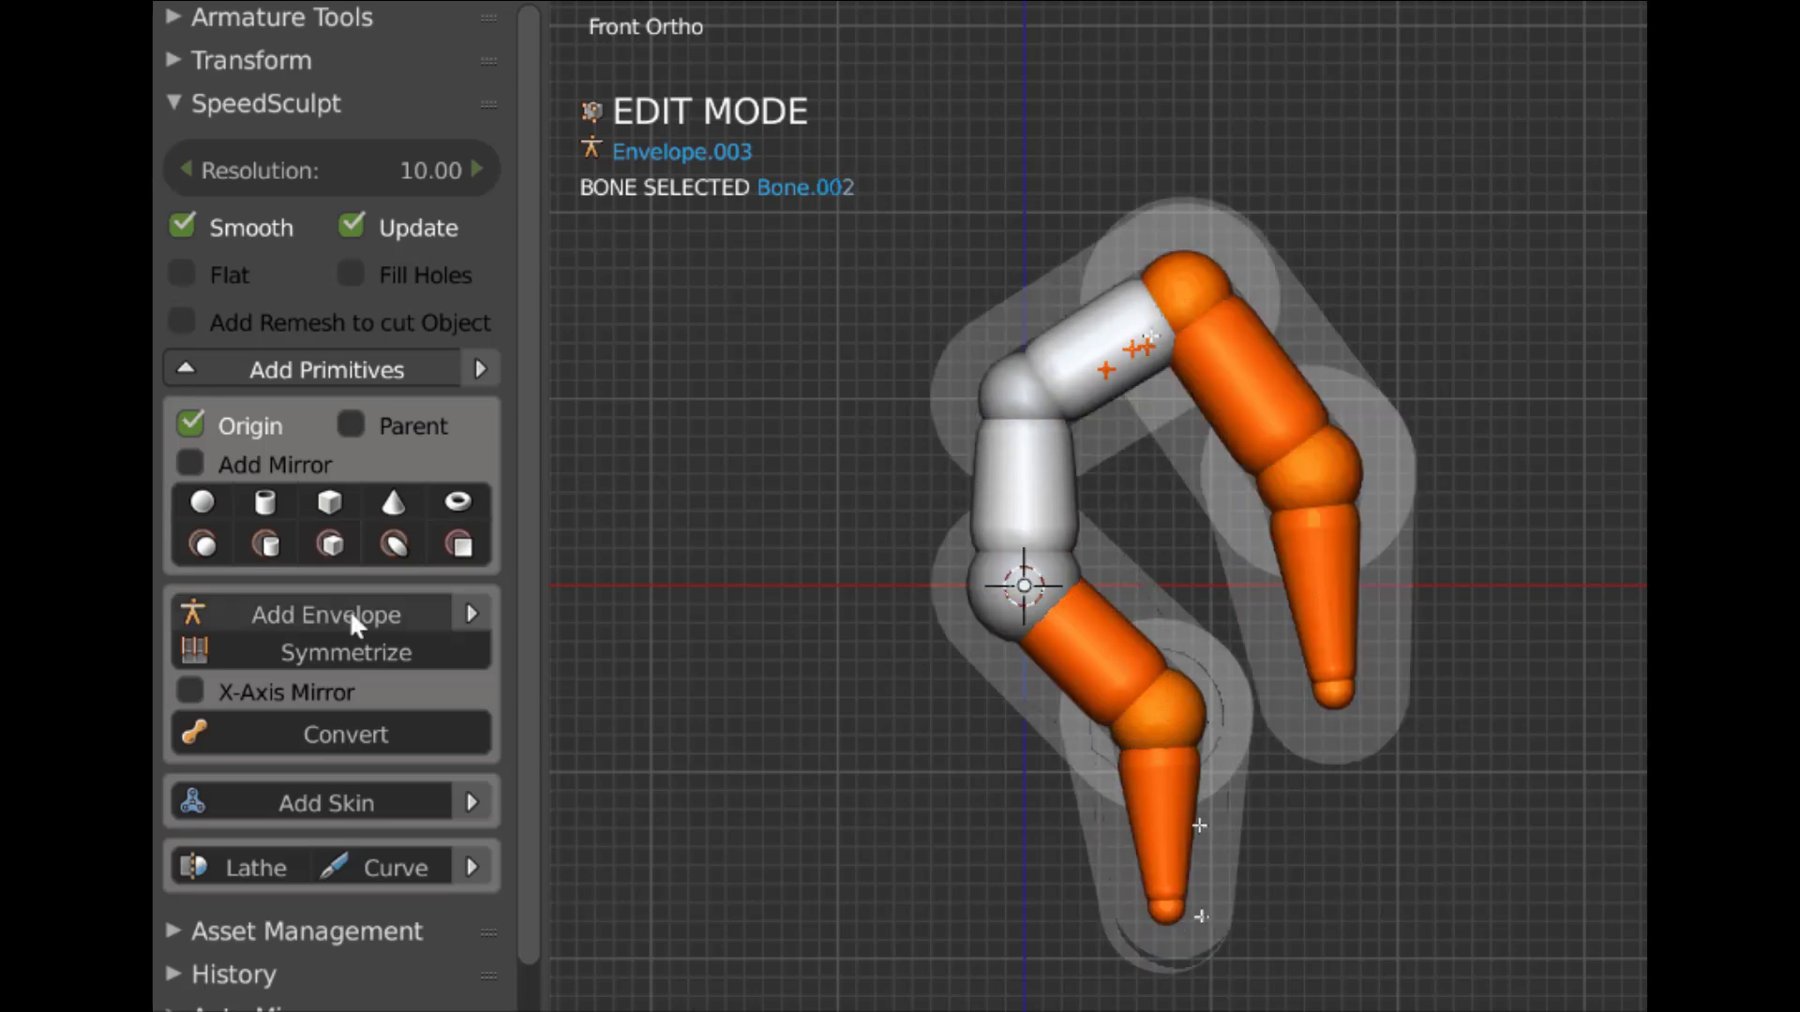
pyautogui.click(346, 652)
pyautogui.moveTo(951, 506); pyautogui.dragTo(1012, 468, button='middle')
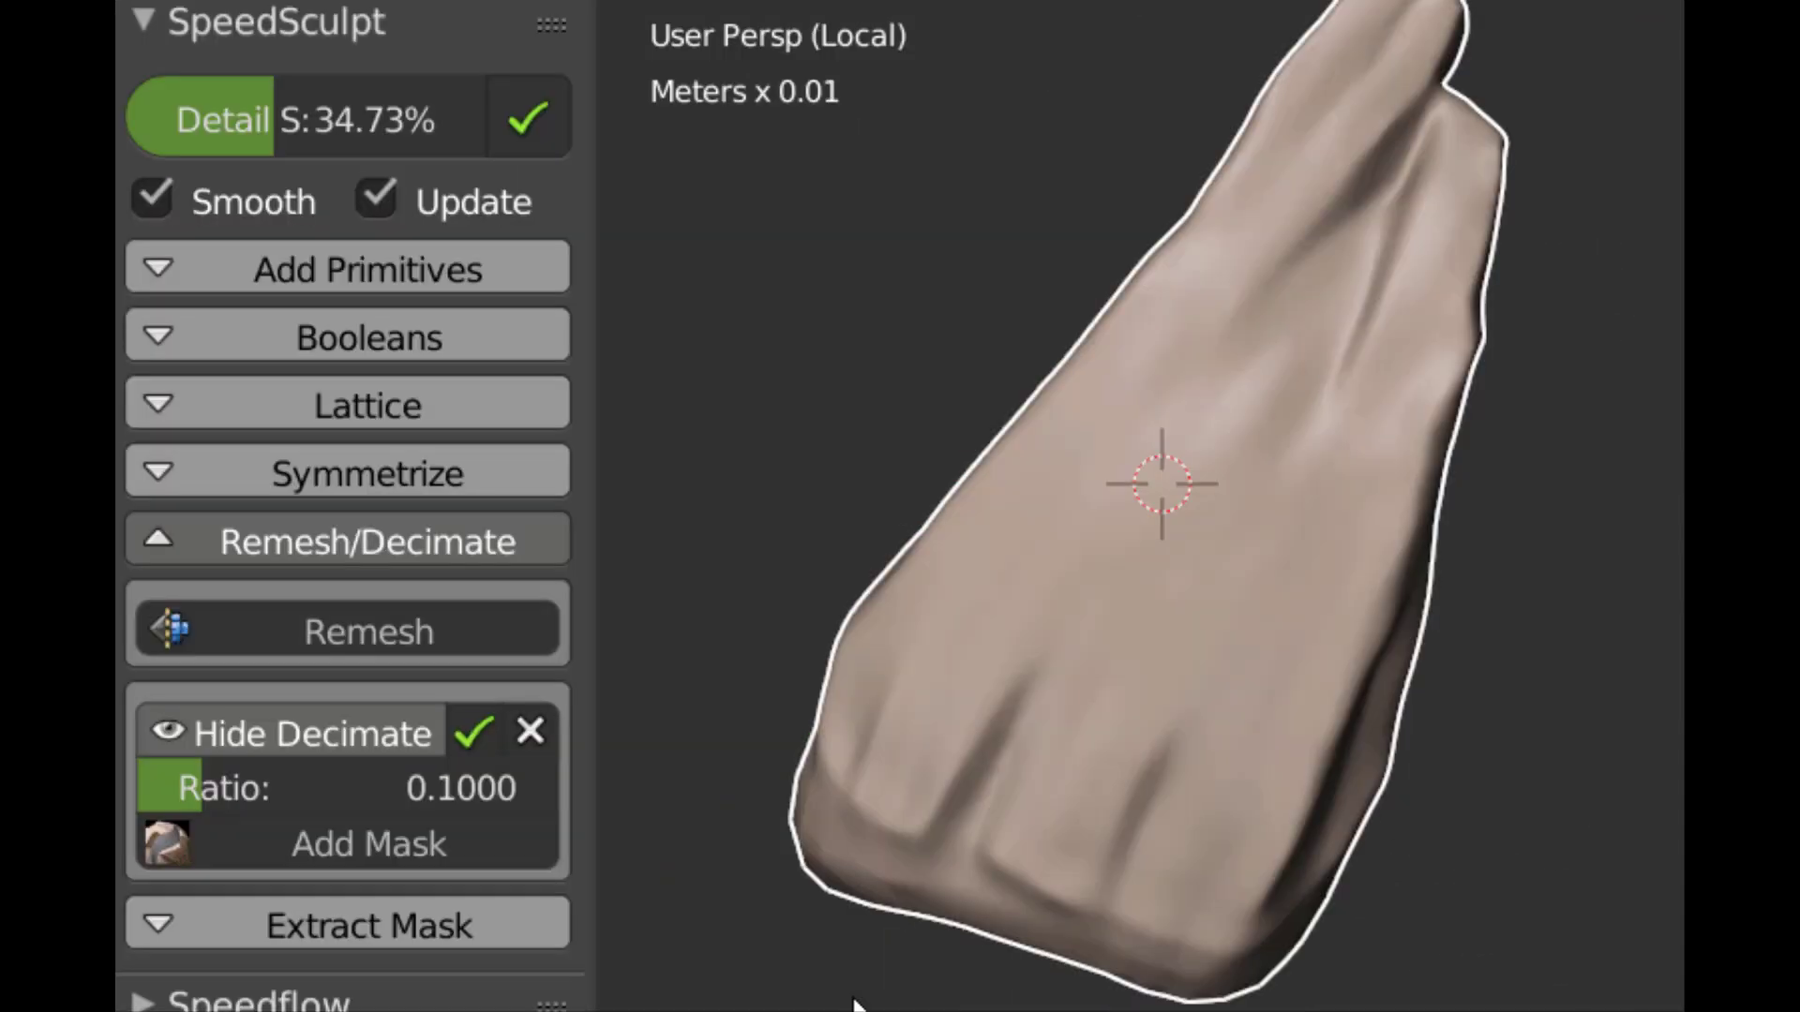
# Decimate the masked limb in wireframe view, stepping the ratio from 0.9 down to 0.3000.
pyautogui.click(343, 839)
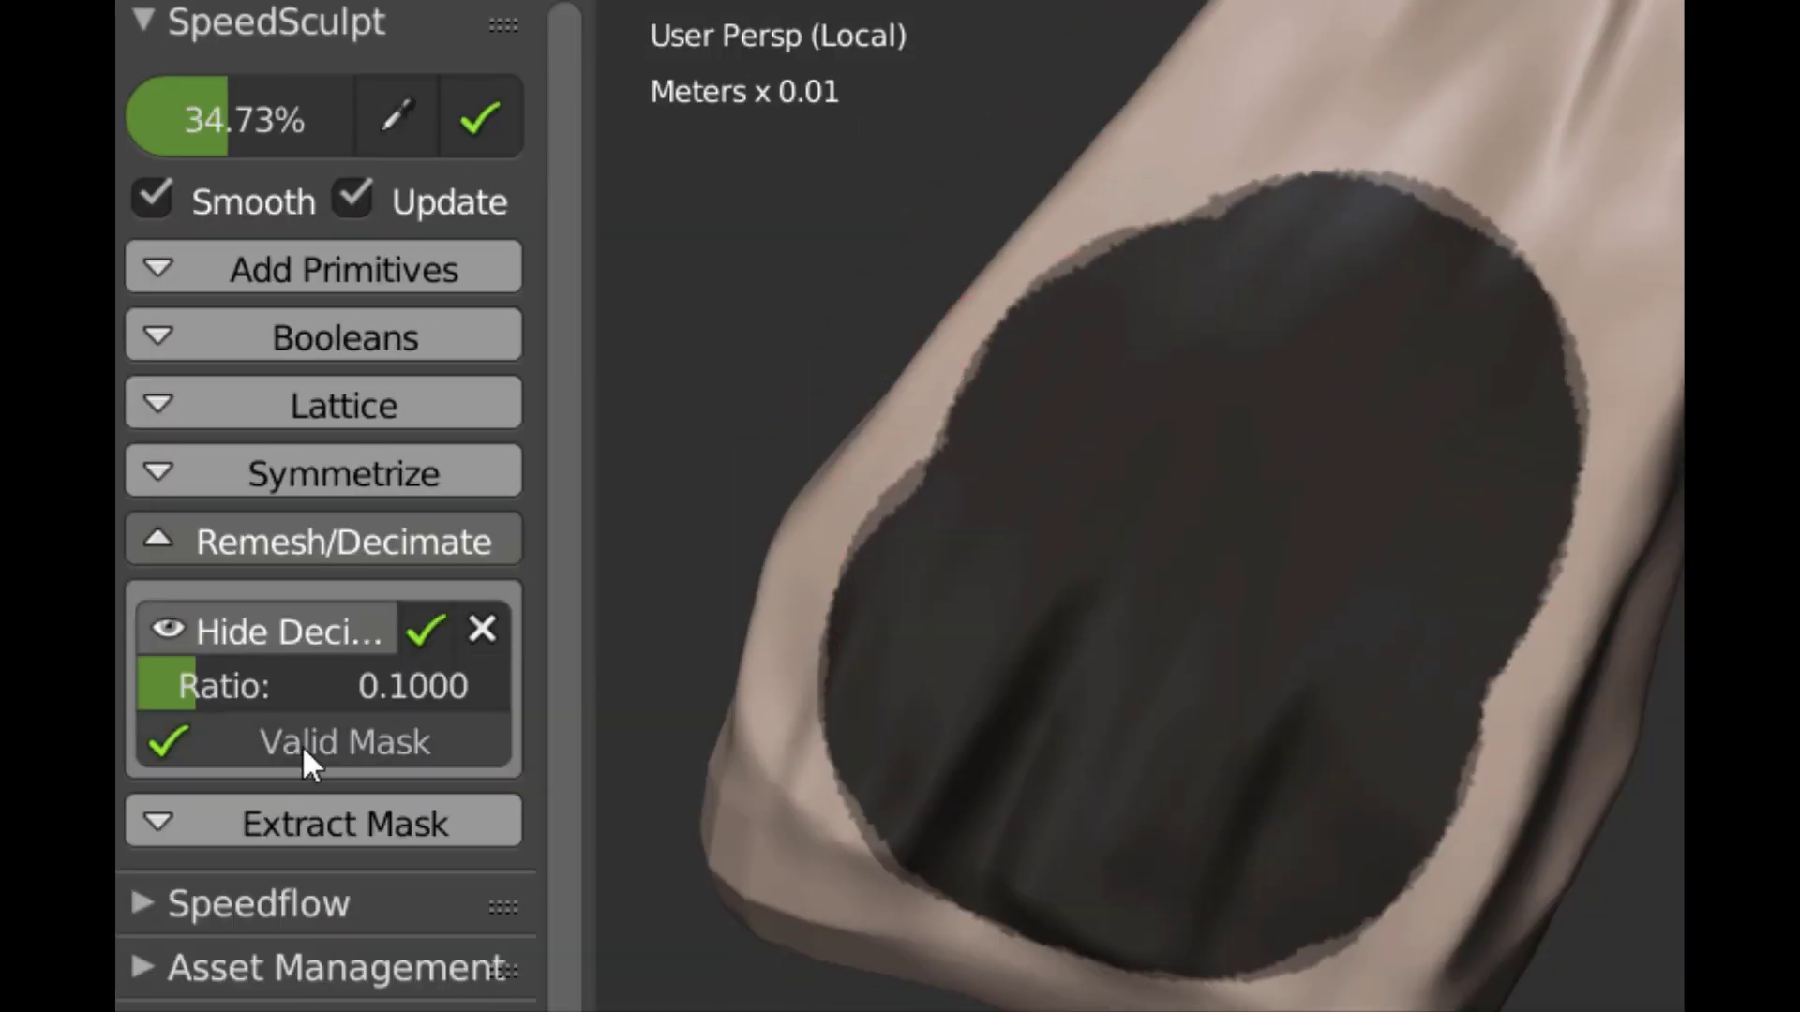
pyautogui.press('z')
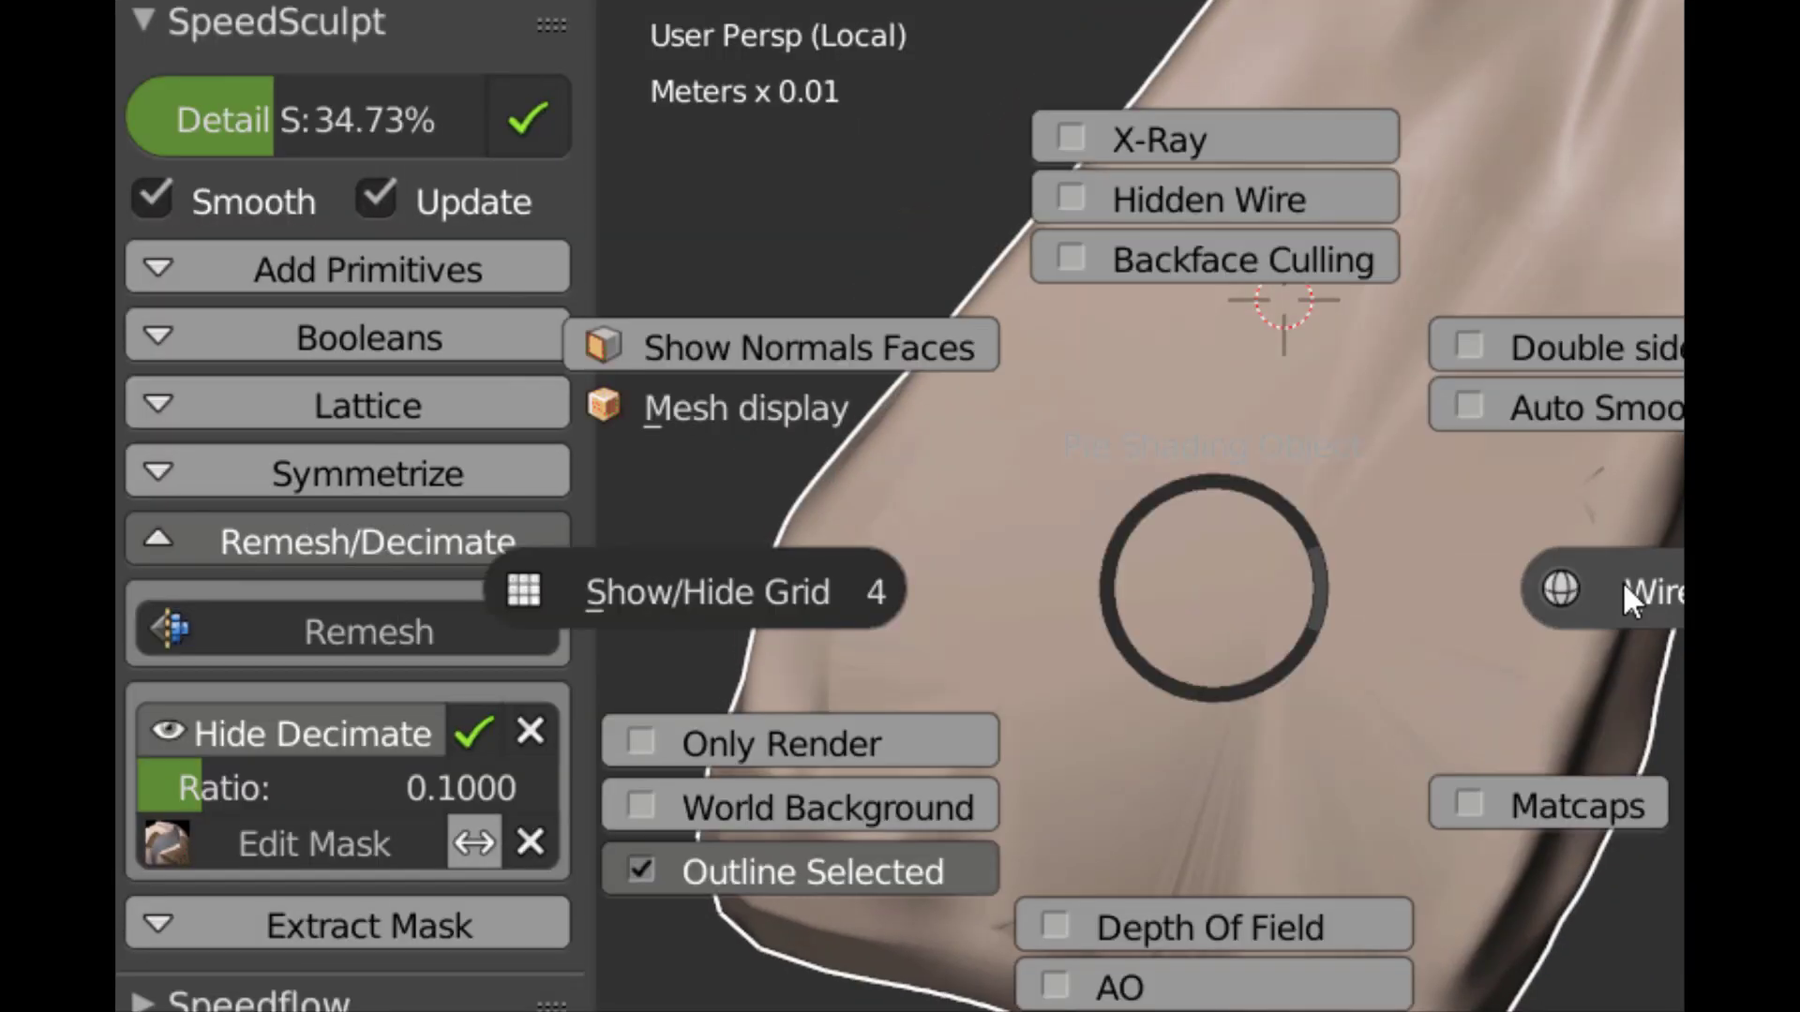
pyautogui.click(1628, 594)
pyautogui.click(328, 788)
pyautogui.write('0.9')
pyautogui.press('Return')
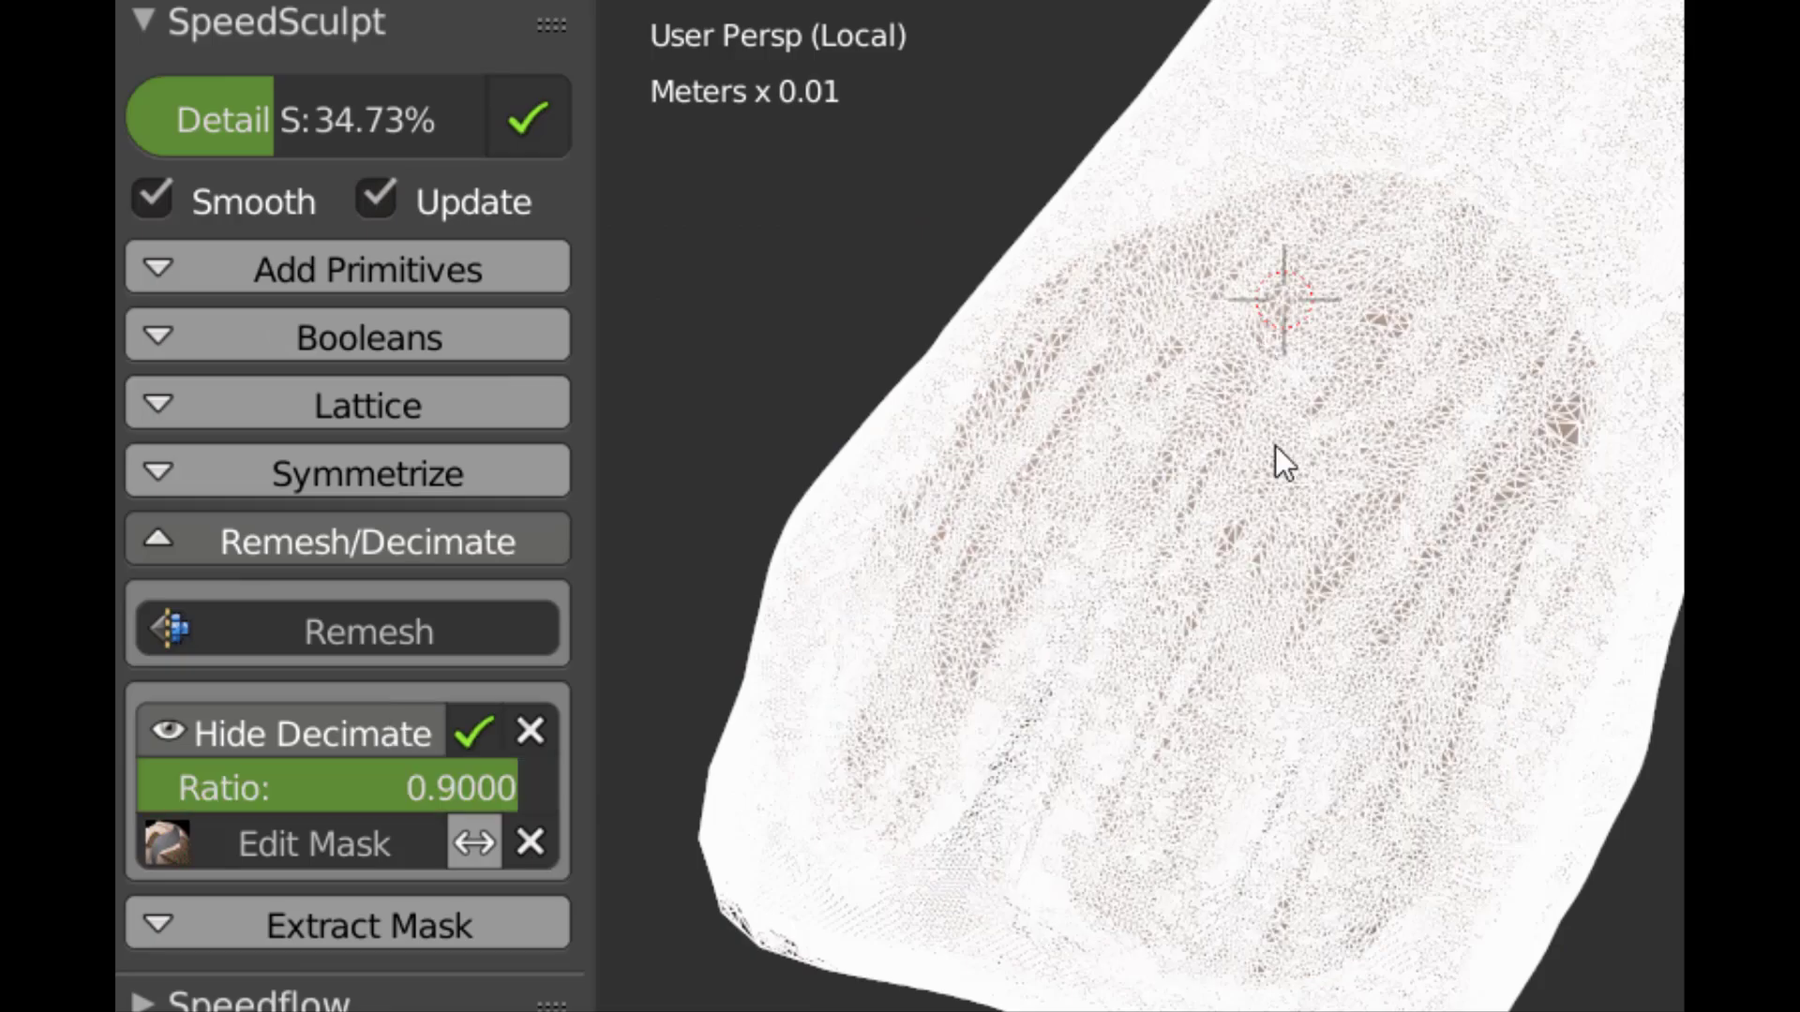
pyautogui.press('Return')
pyautogui.scroll(-5, 1159, 613)
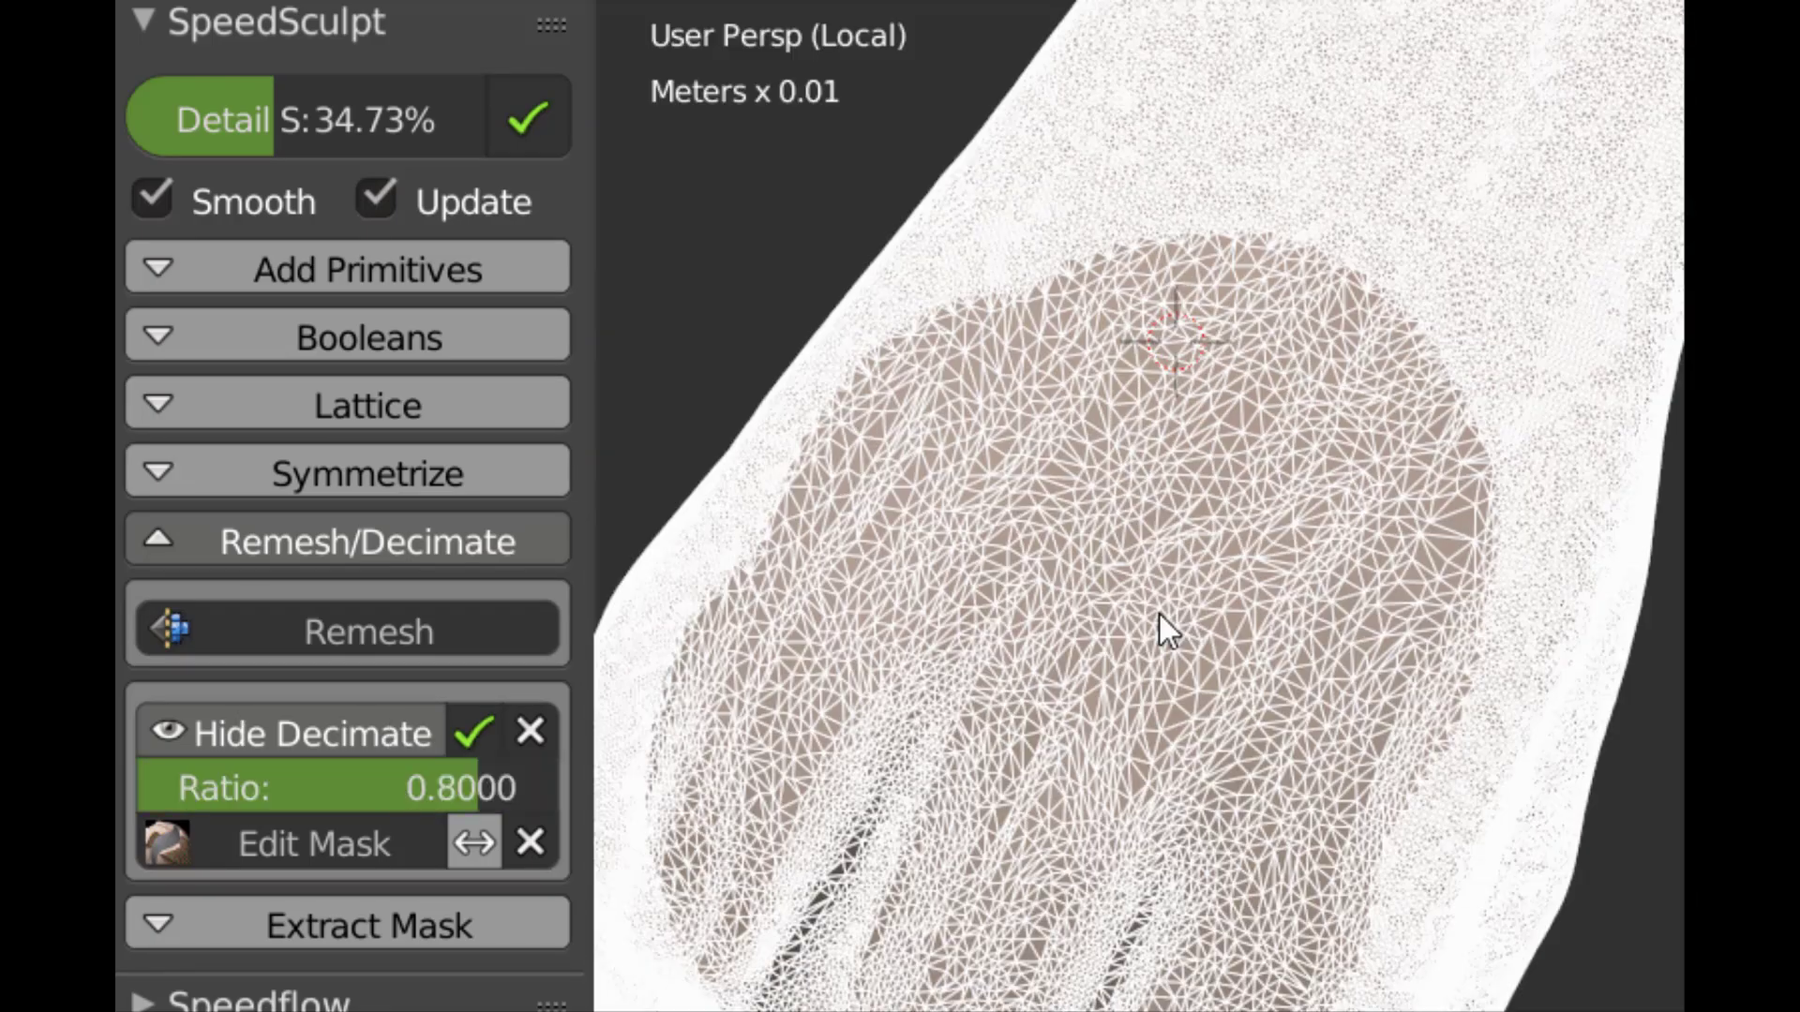
pyautogui.press('Return')
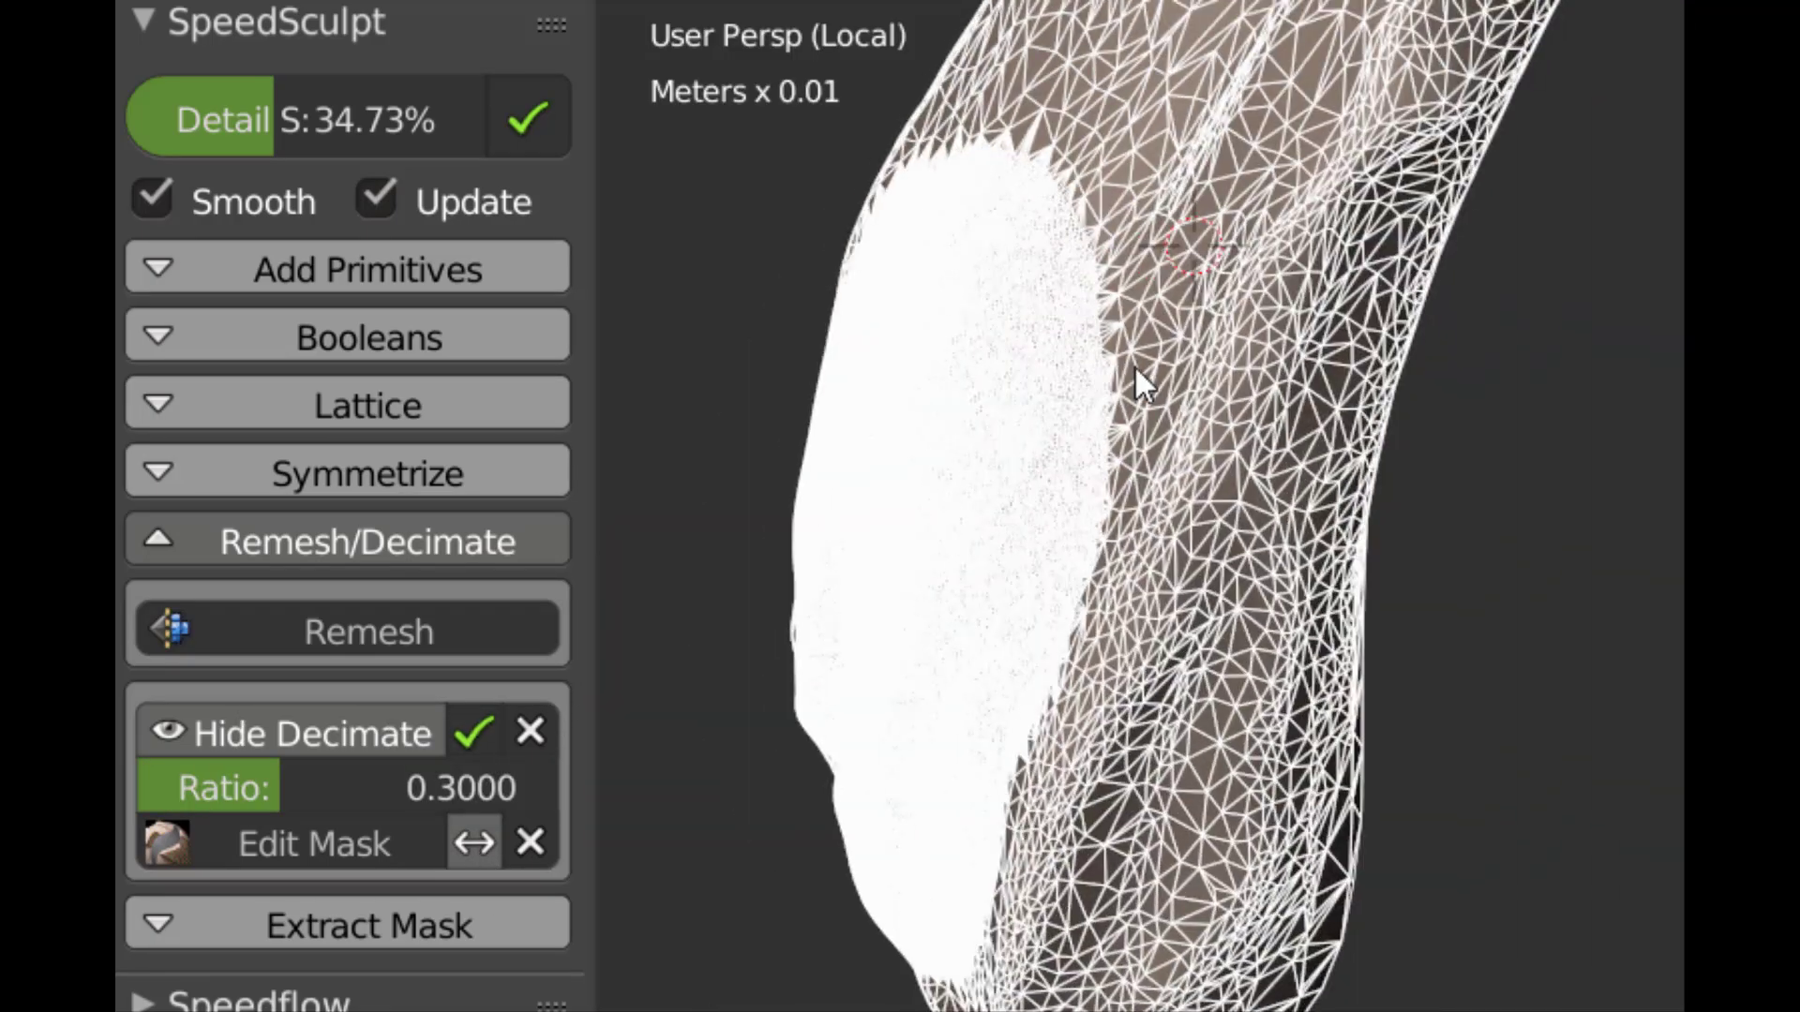
# Back in solid shading, draw a Quick Pose bone chain from chest to forearm and switch to Pose.
pyautogui.press('z')
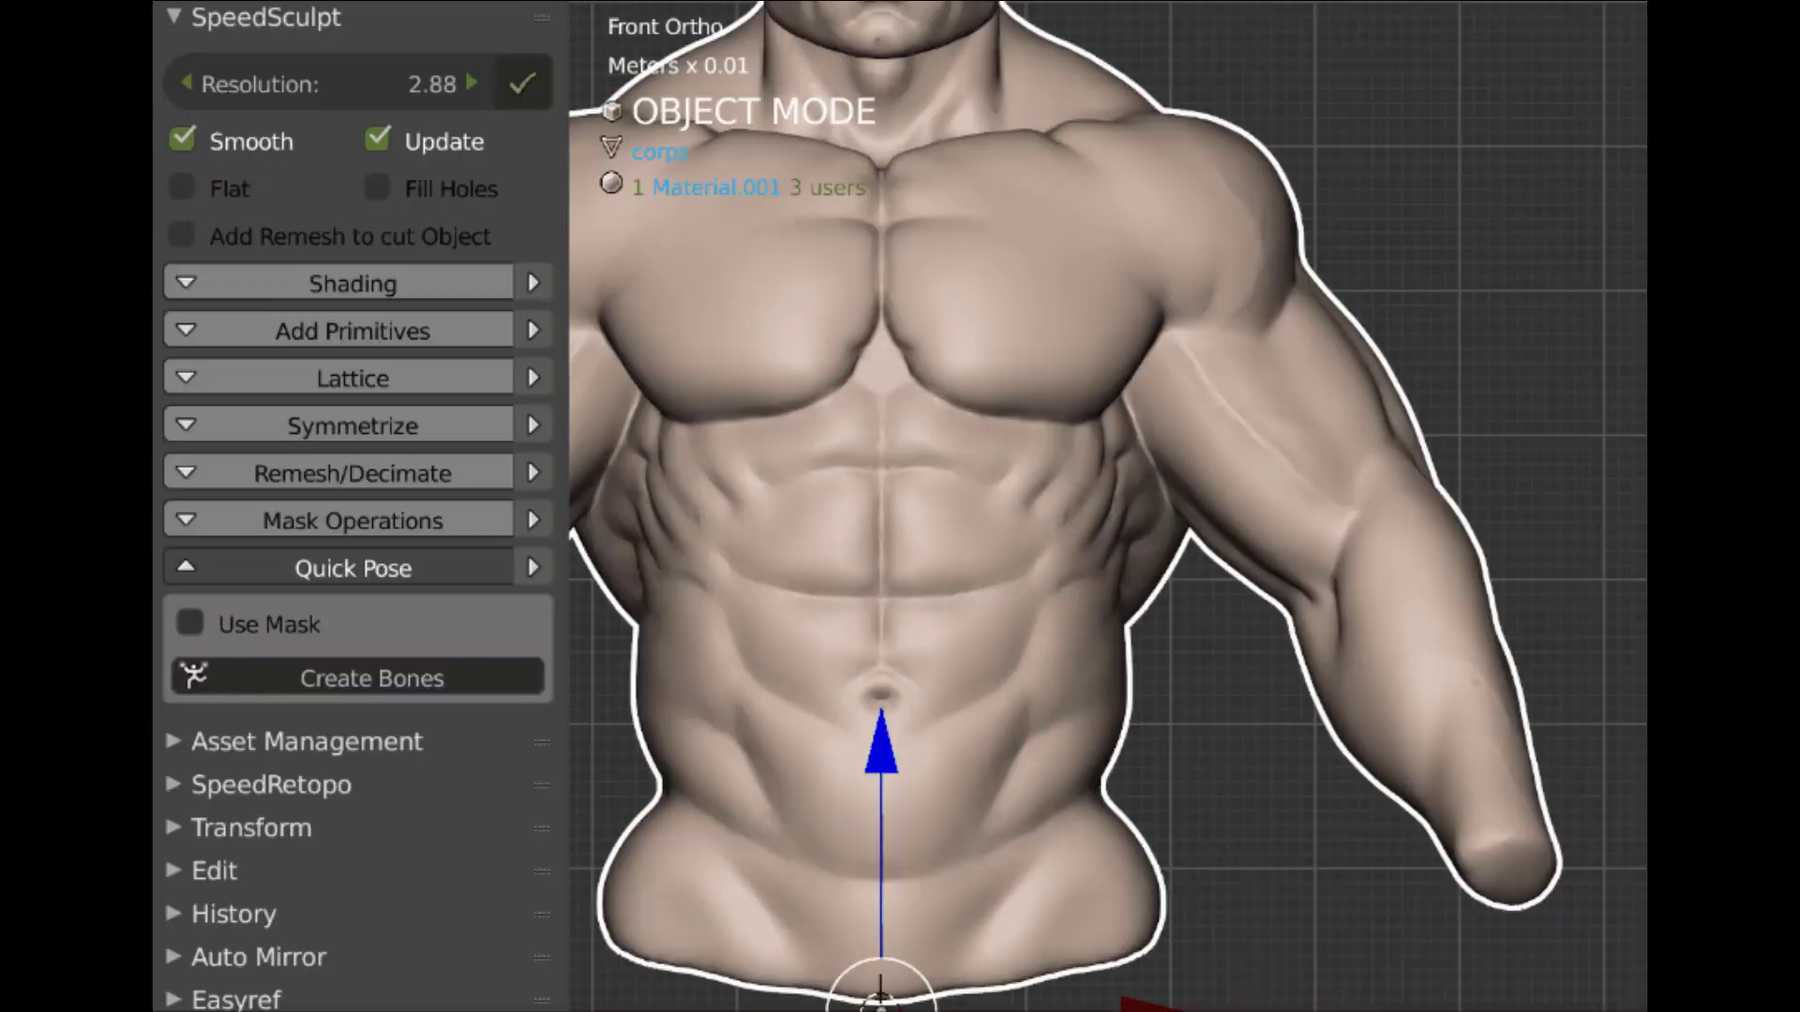
pyautogui.click(346, 675)
pyautogui.keyDown('ctrl'); pyautogui.click(1353, 533); pyautogui.keyUp('ctrl')
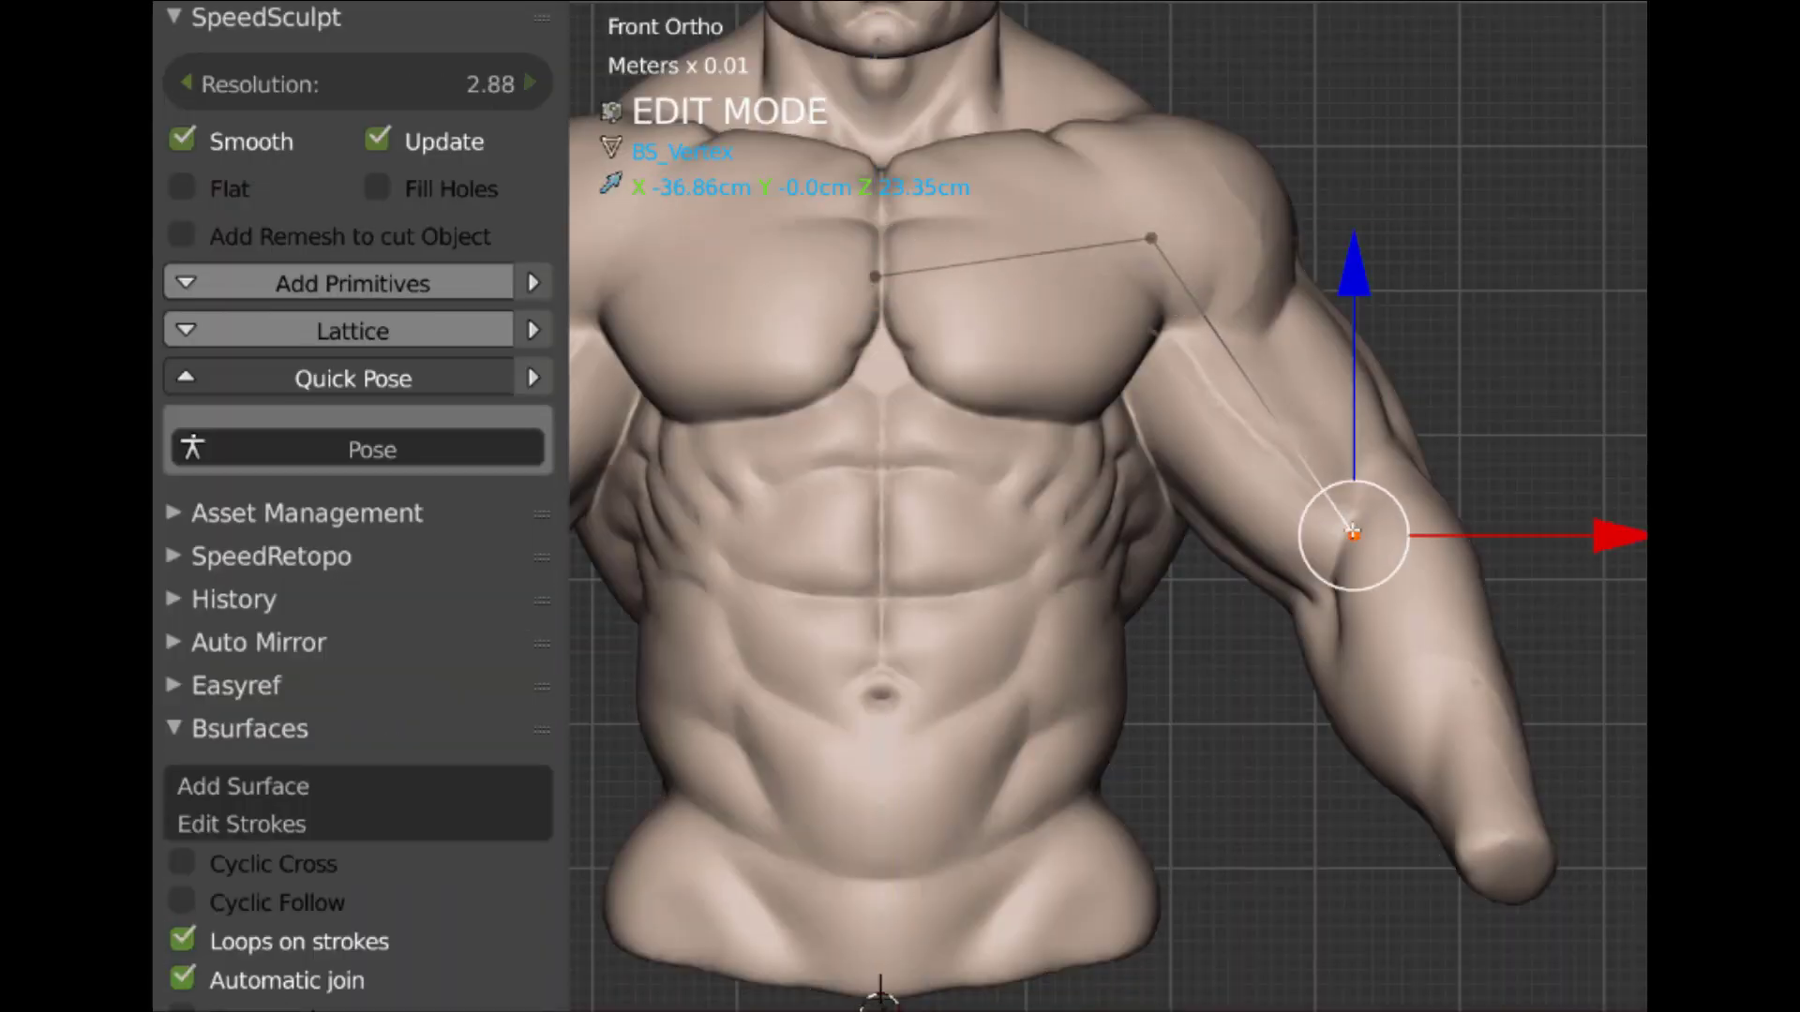
pyautogui.click(328, 441)
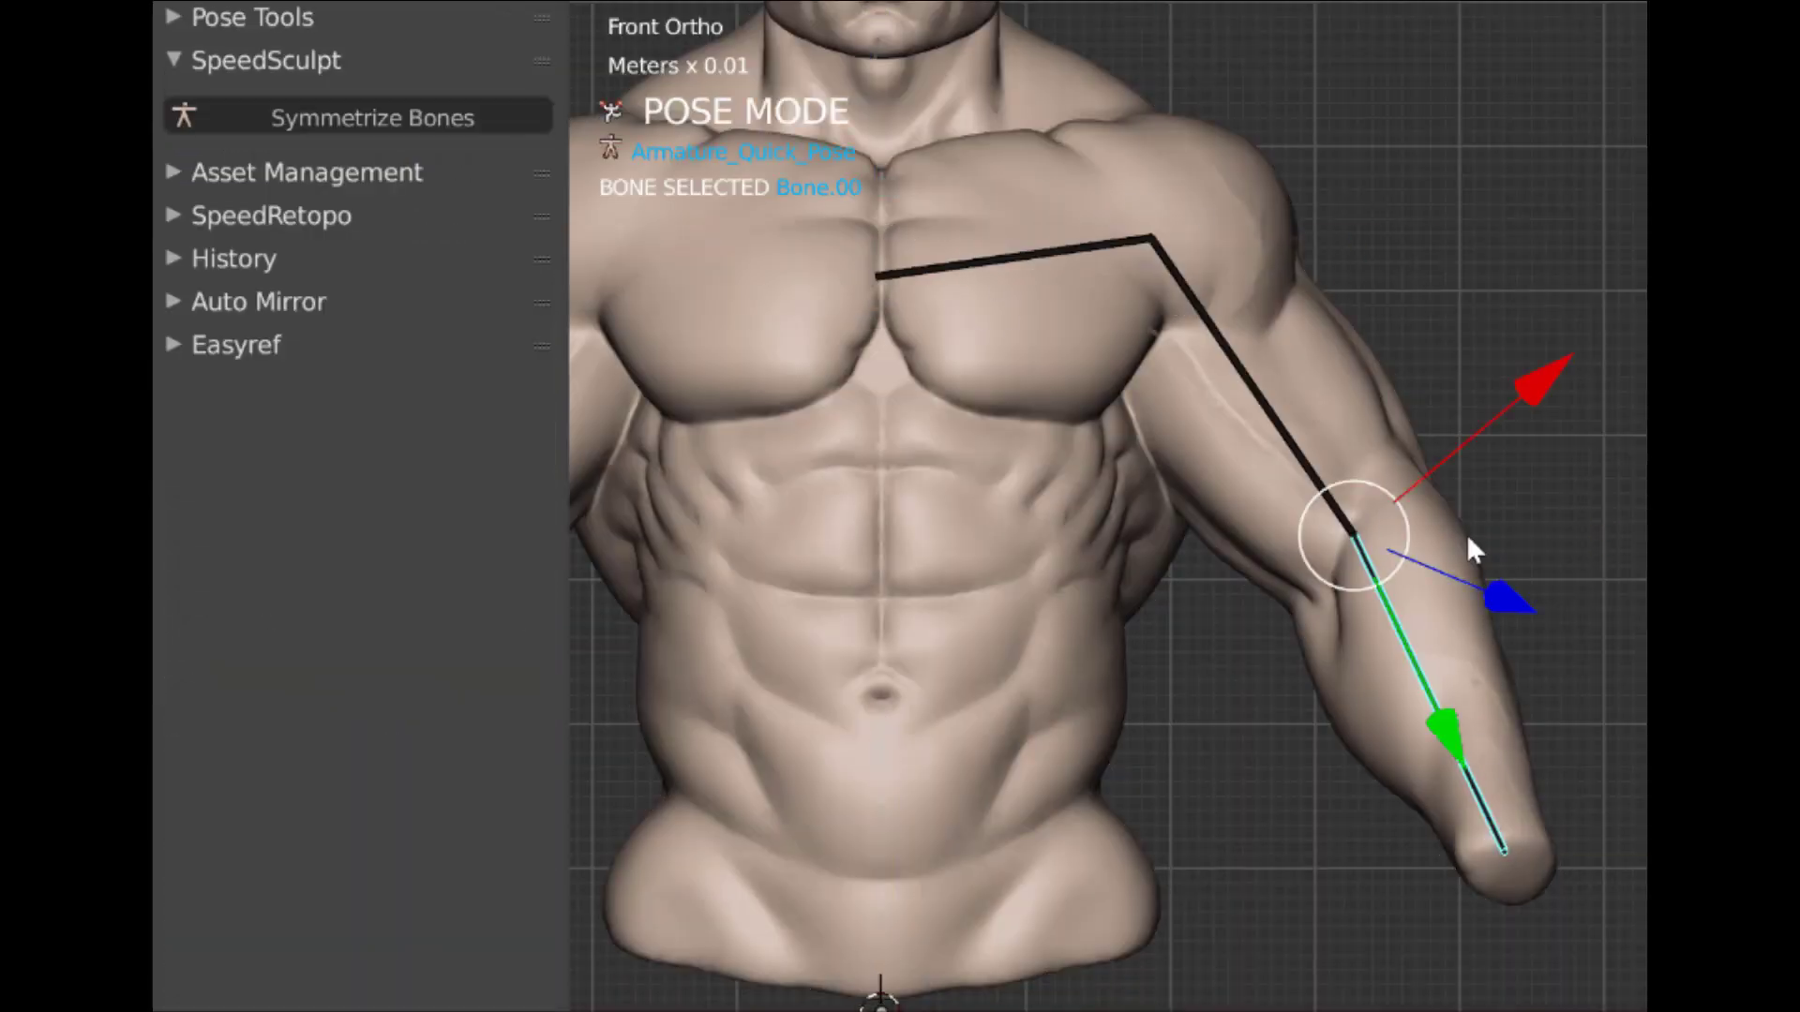